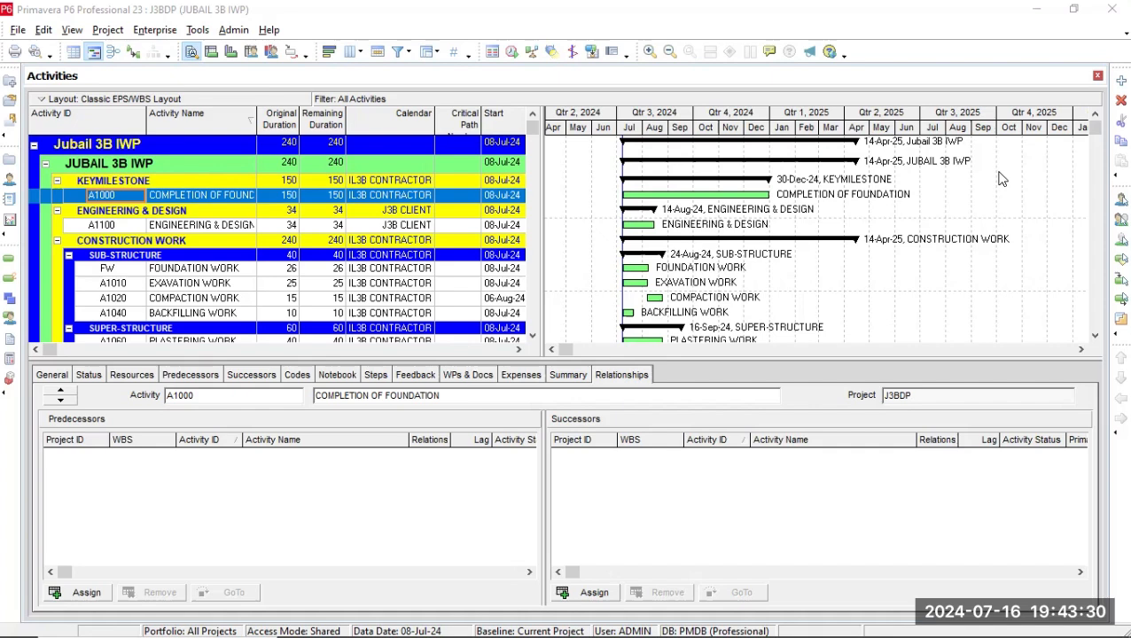
Schedule the project, letting it use its own data date.
left_click(296, 284)
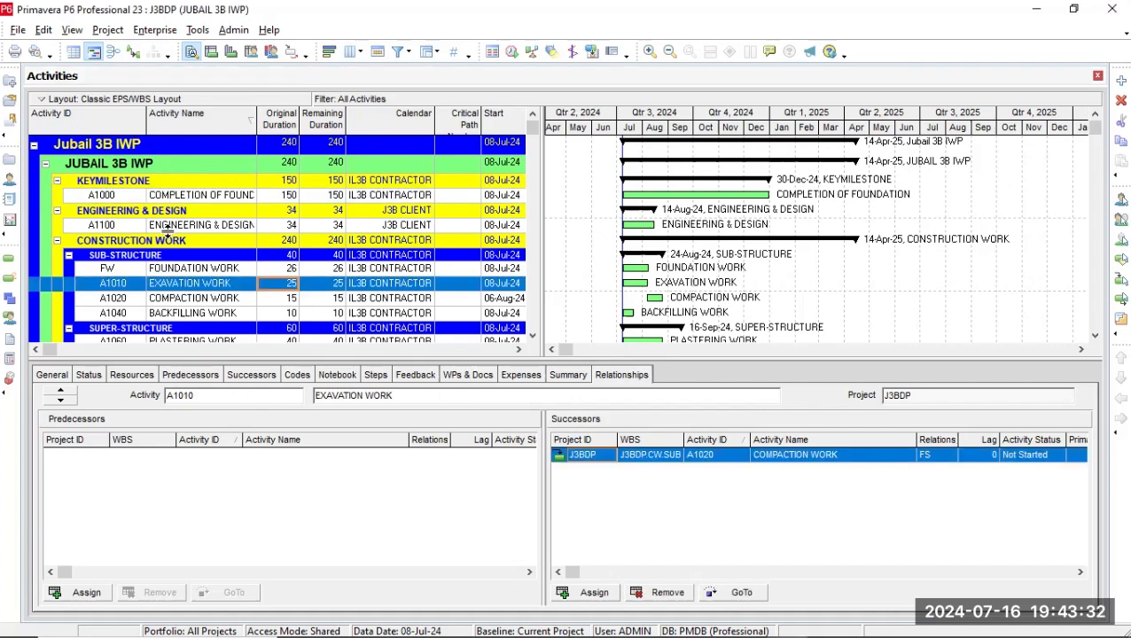
left_click(321, 298)
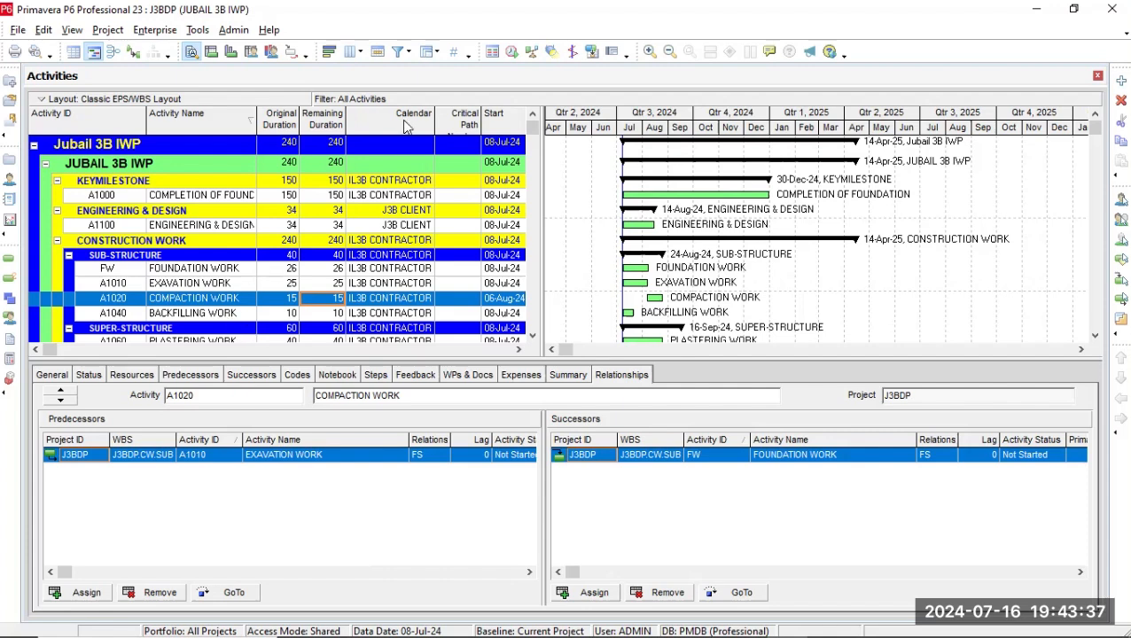
left_click(512, 53)
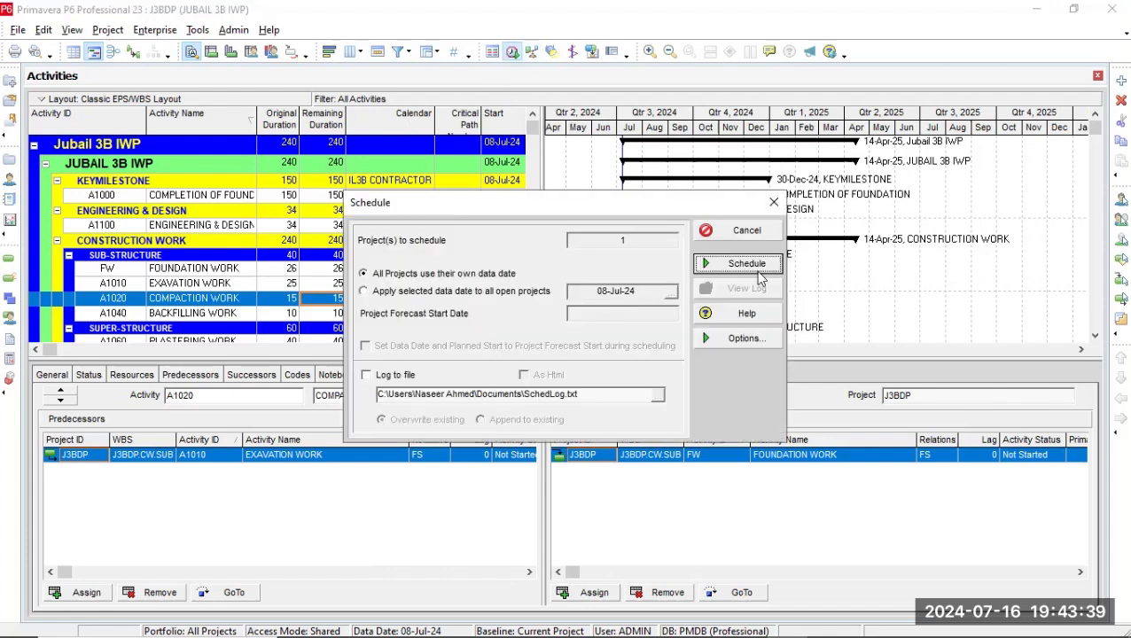
left_click(709, 265)
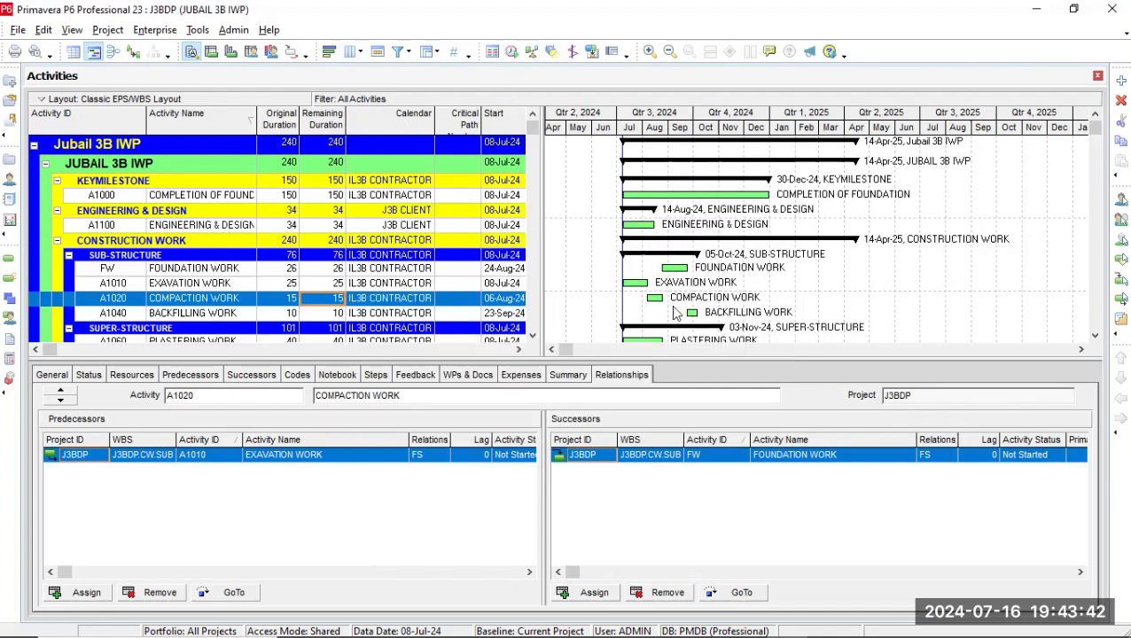
Check the current project's resource list and the resources available to assign to the COMPACTION WORK activity.
left_click(11, 183)
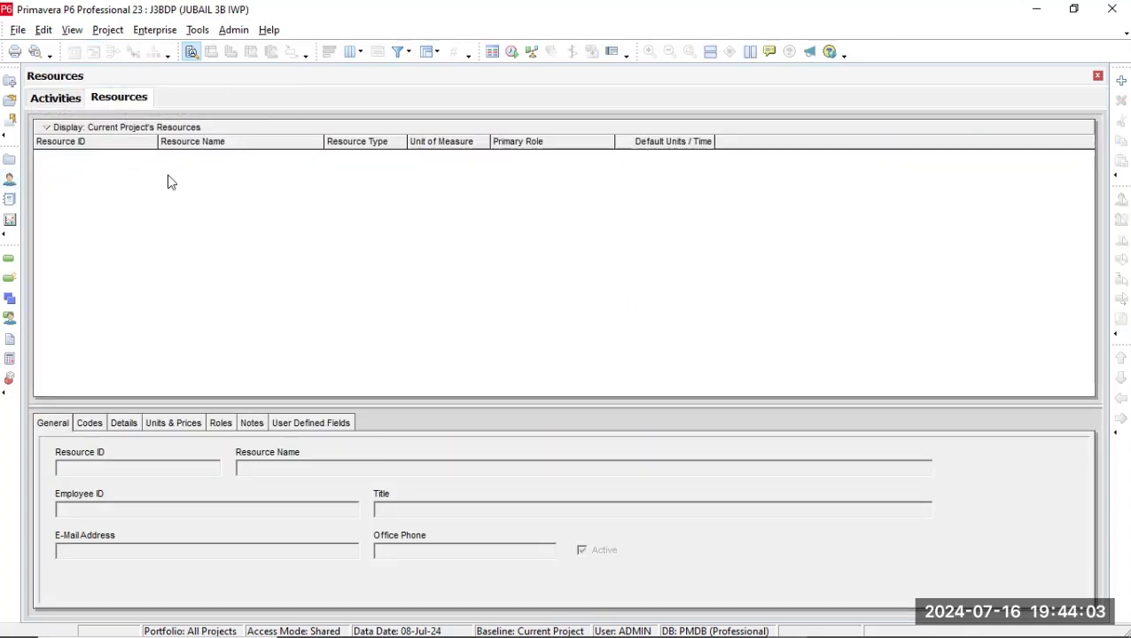
left_click(56, 99)
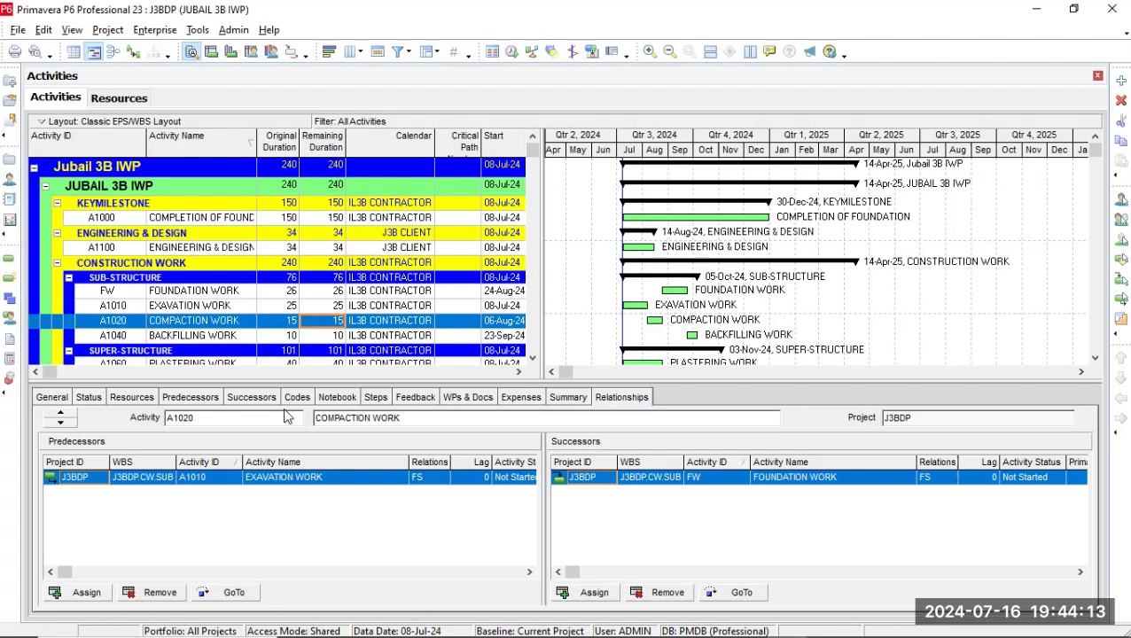
left_click(133, 398)
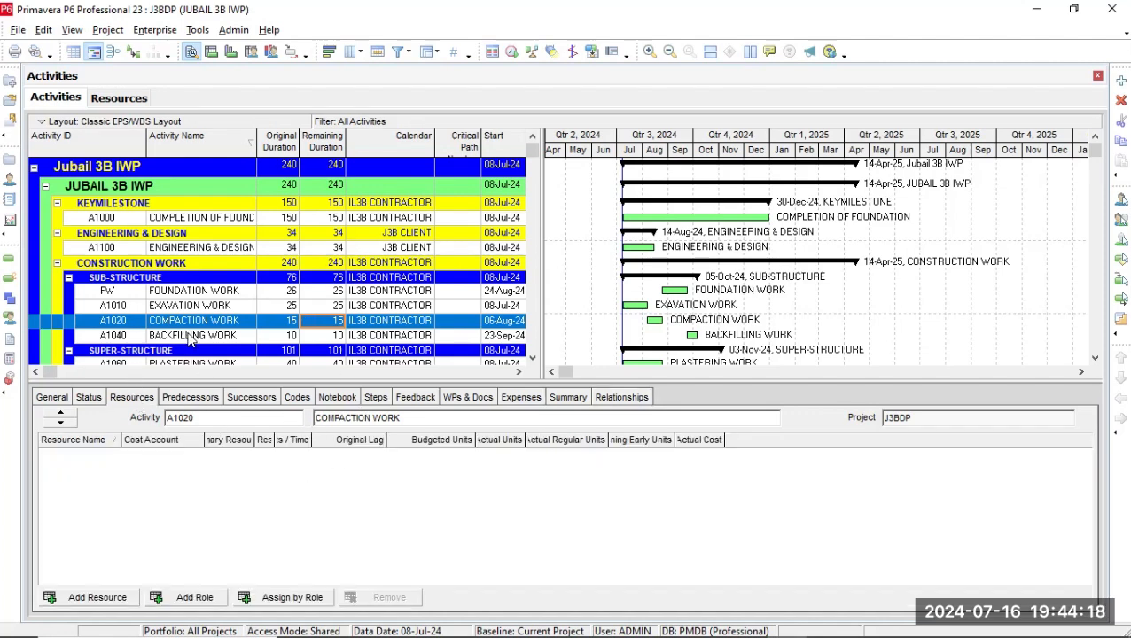
left_click(125, 601)
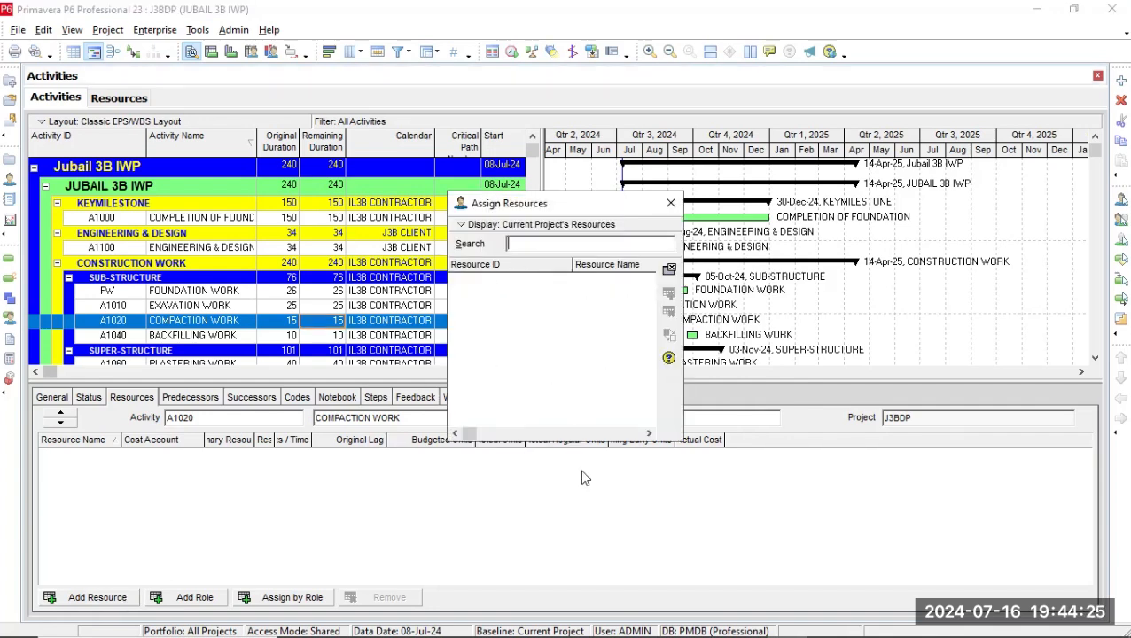
left_click(669, 207)
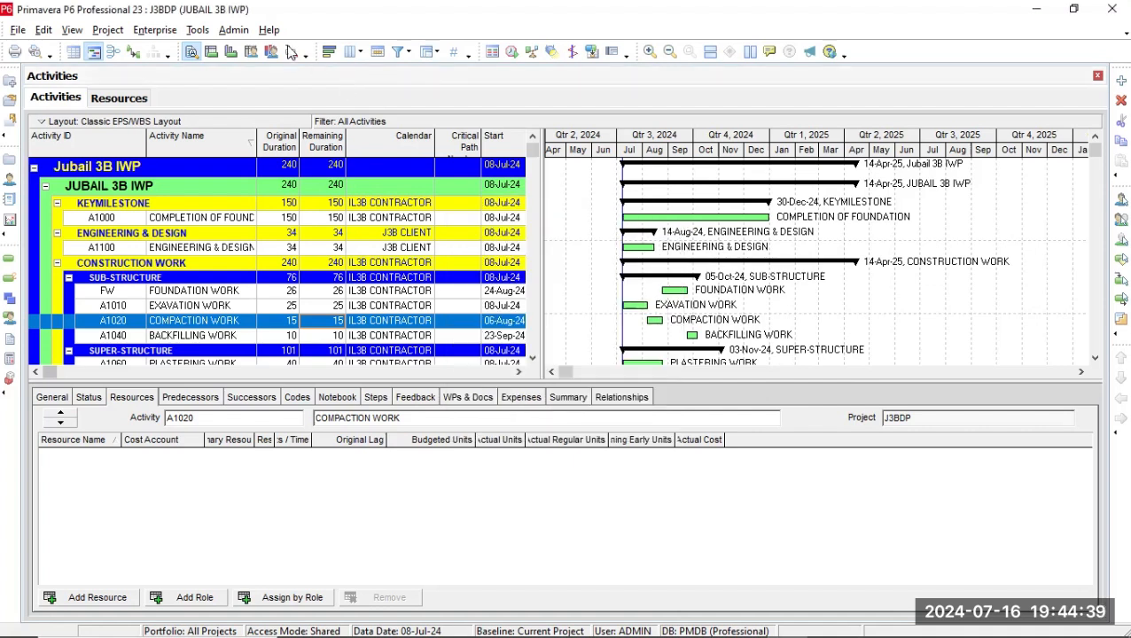
Start adding a new resource in the enterprise resource list, accepting the switch to display all resources.
left_click(158, 29)
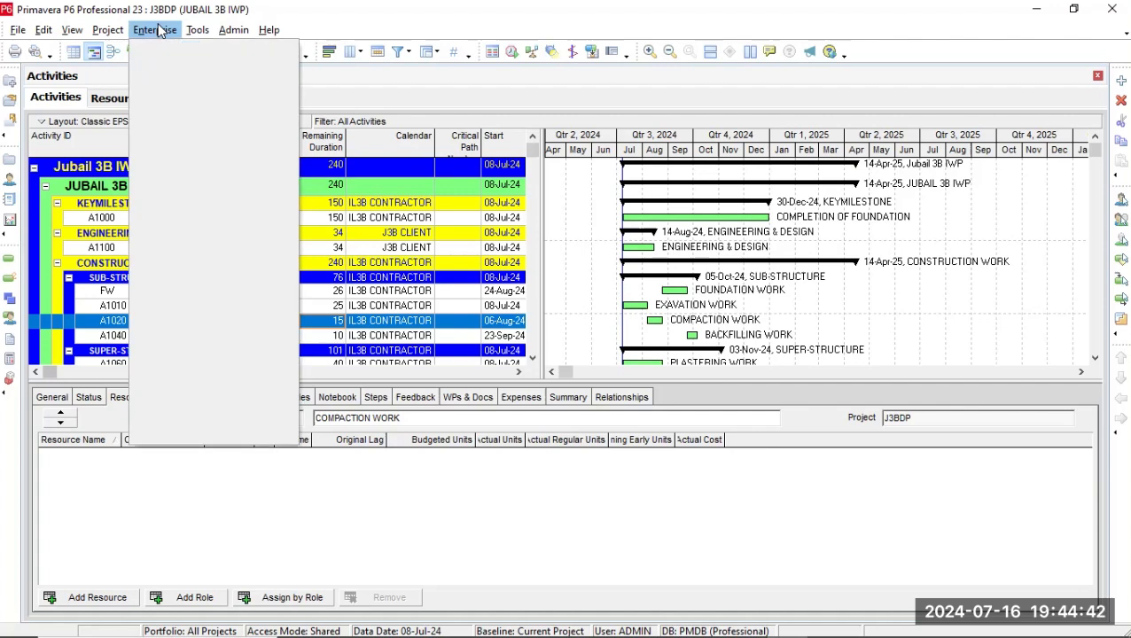
left_click(193, 128)
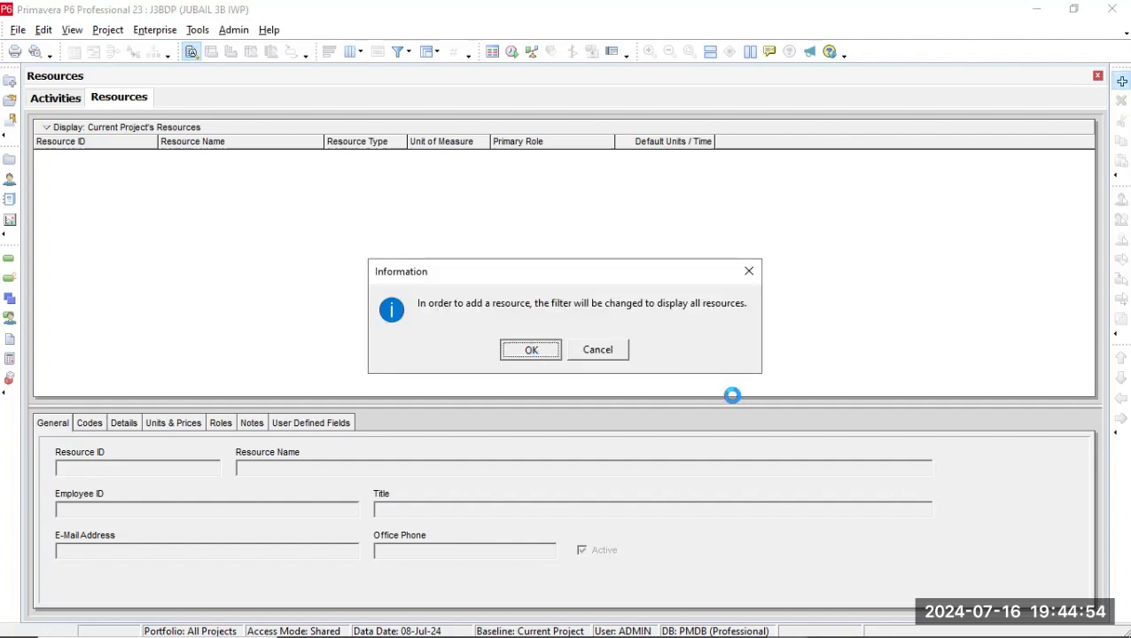
key("Return")
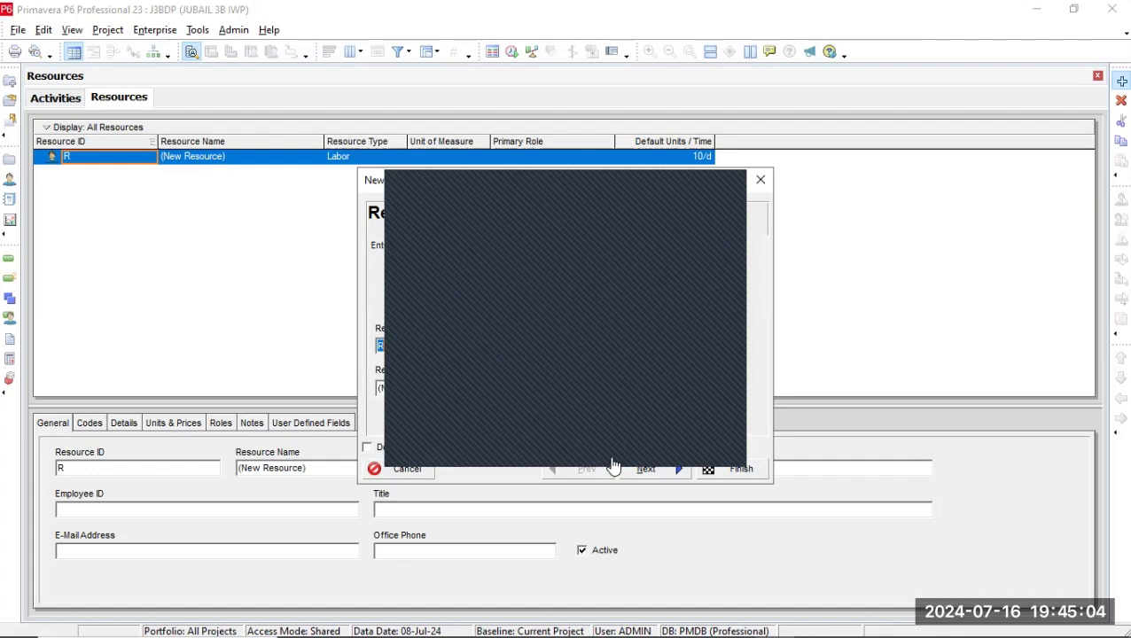
left_click(659, 318)
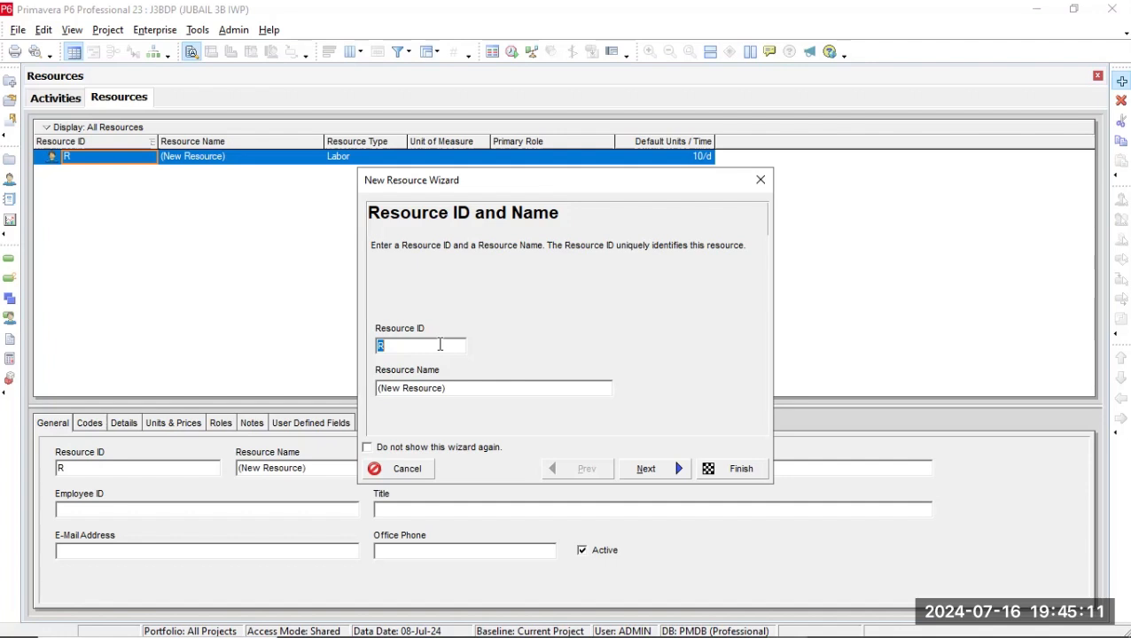
Give the new resource the ID P1 and the name PROJECT 1.
key("BackSpace")
type("PROJEF")
type("T 1")
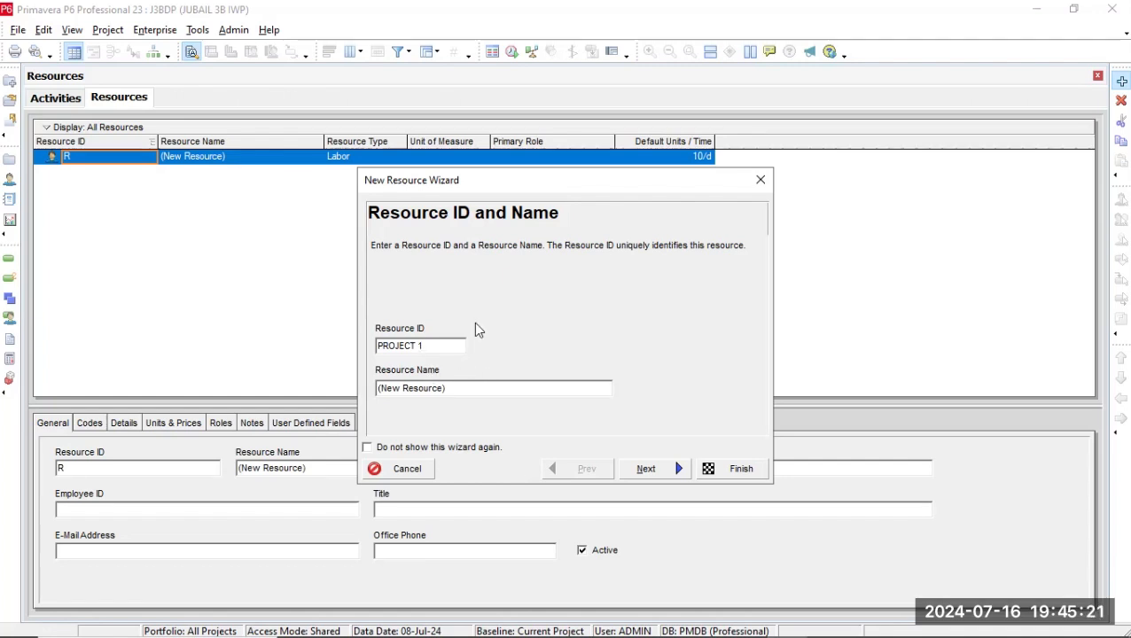
key("BackSpace")
key("BackSpace")
key("BackSpace")
key("BackSpace")
key("BackSpace")
key("BackSpace")
key("BackSpace")
key("BackSpace")
type("P")
left_click(465, 392)
key("BackSpace")
key("BackSpace")
key("BackSpace")
key("BackSpace")
key("BackSpace")
key("BackSpace")
key("BackSpace")
key("BackSpace")
key("BackSpace")
key("BackSpace")
key("BackSpace")
key("BackSpace")
key("BackSpace")
key("BackSpace")
type("PROJECT 1")
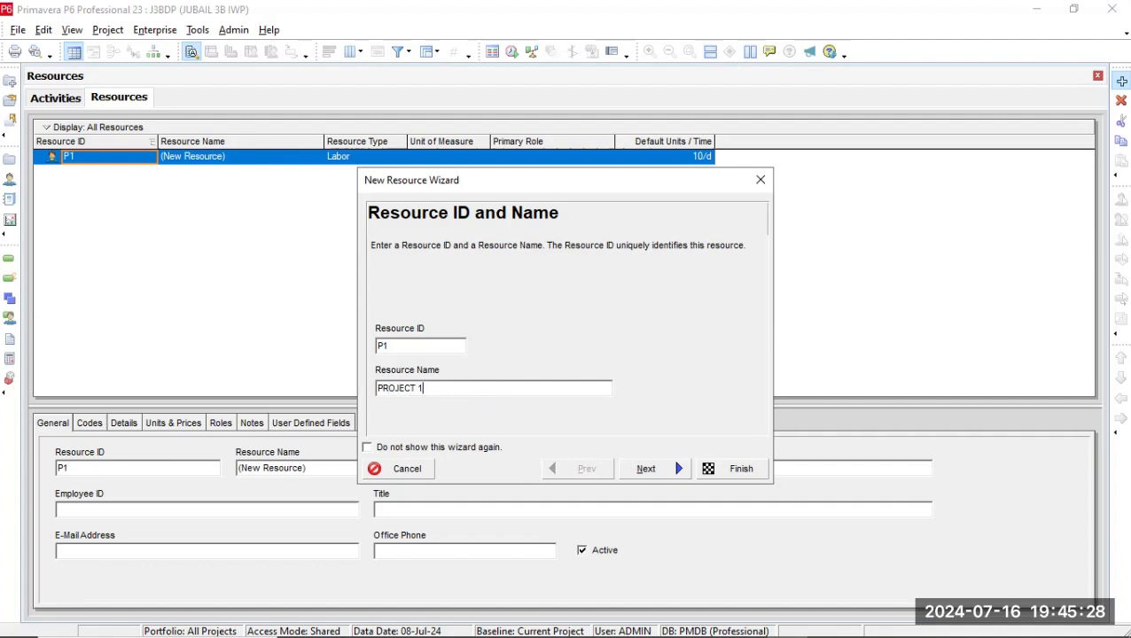
Set PROJECT 1's resource type to Labor and finish creating the resource.
left_click(645, 469)
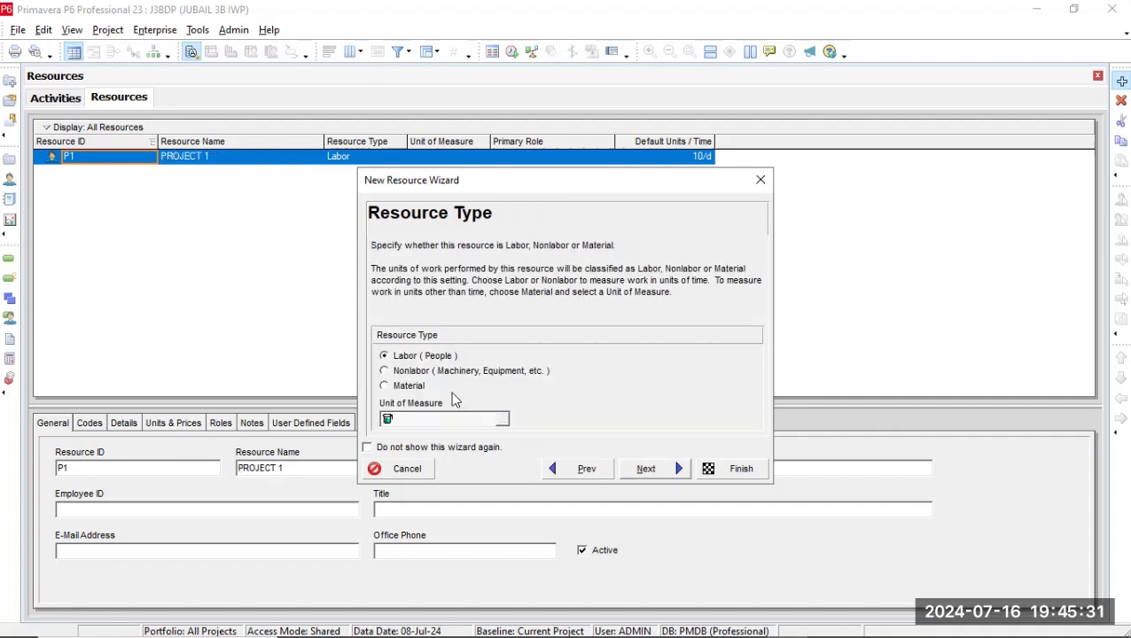
left_click(412, 372)
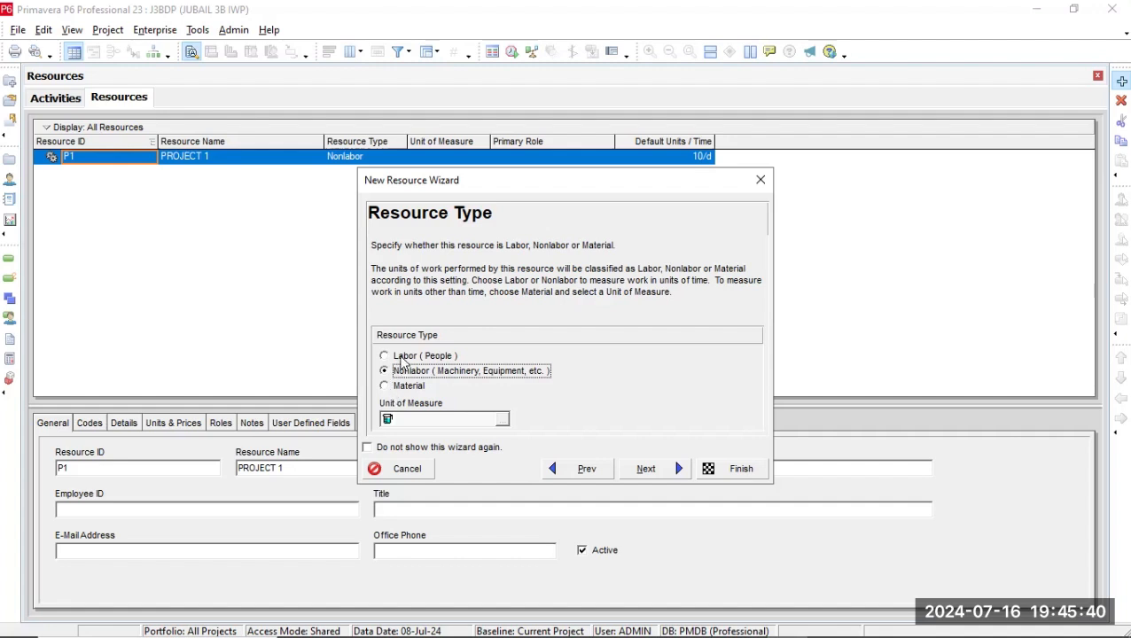
left_click(404, 357)
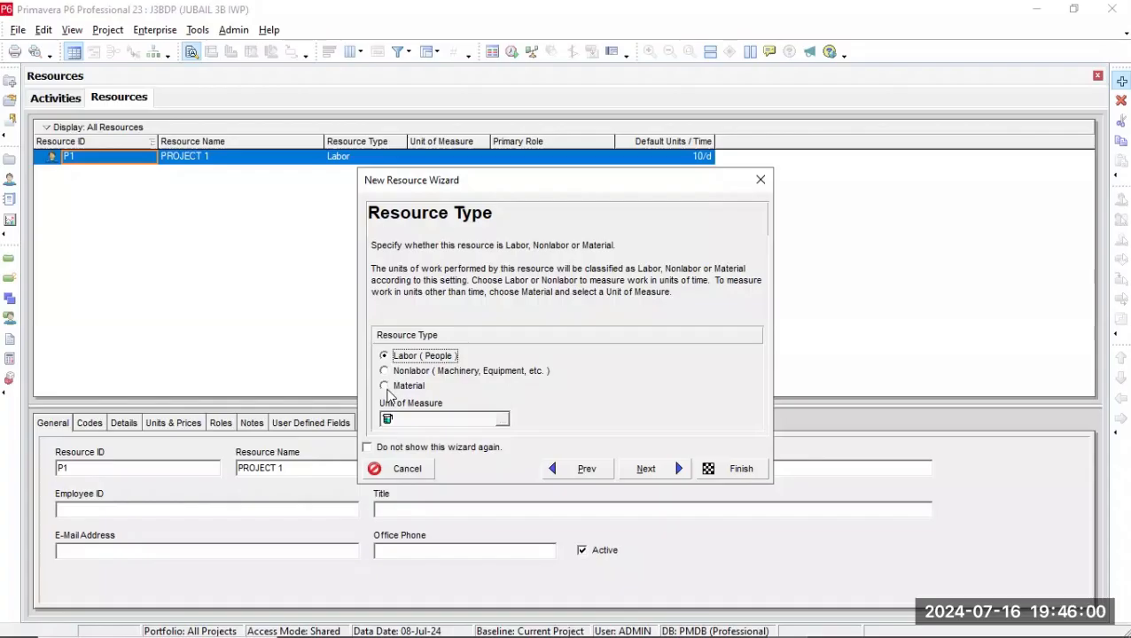
left_click(402, 374)
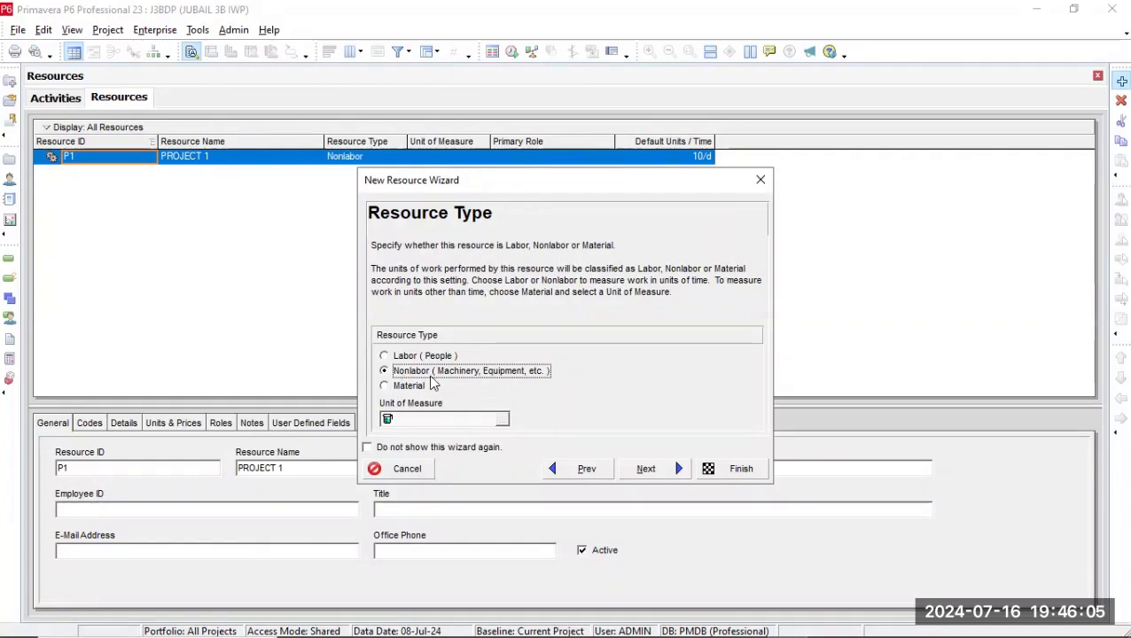
left_click(411, 388)
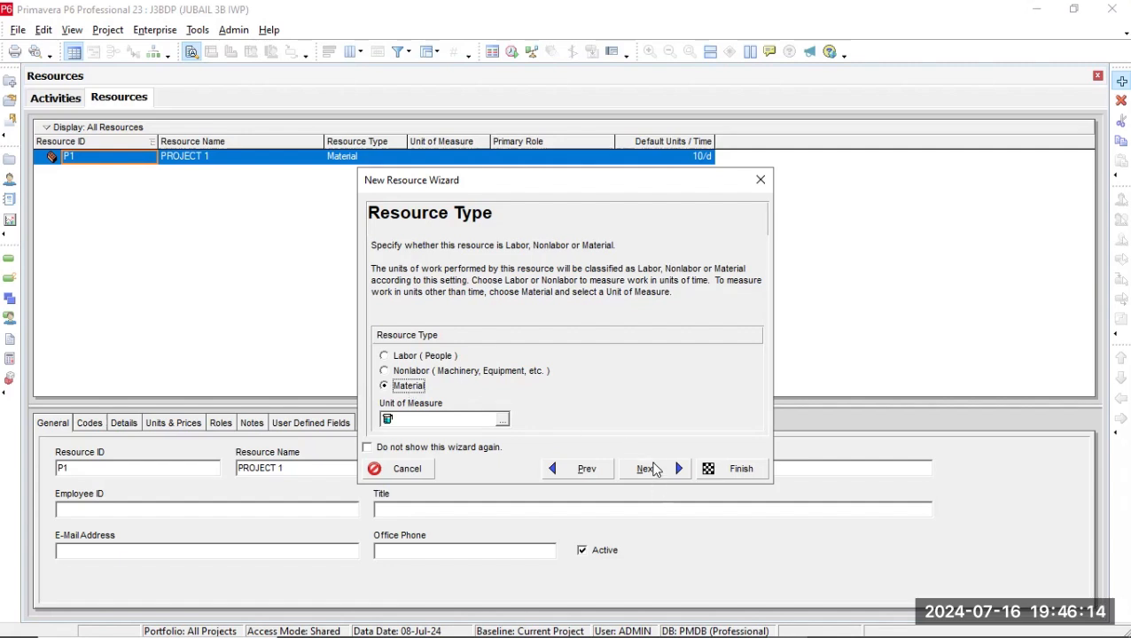
left_click(417, 357)
left_click(717, 466)
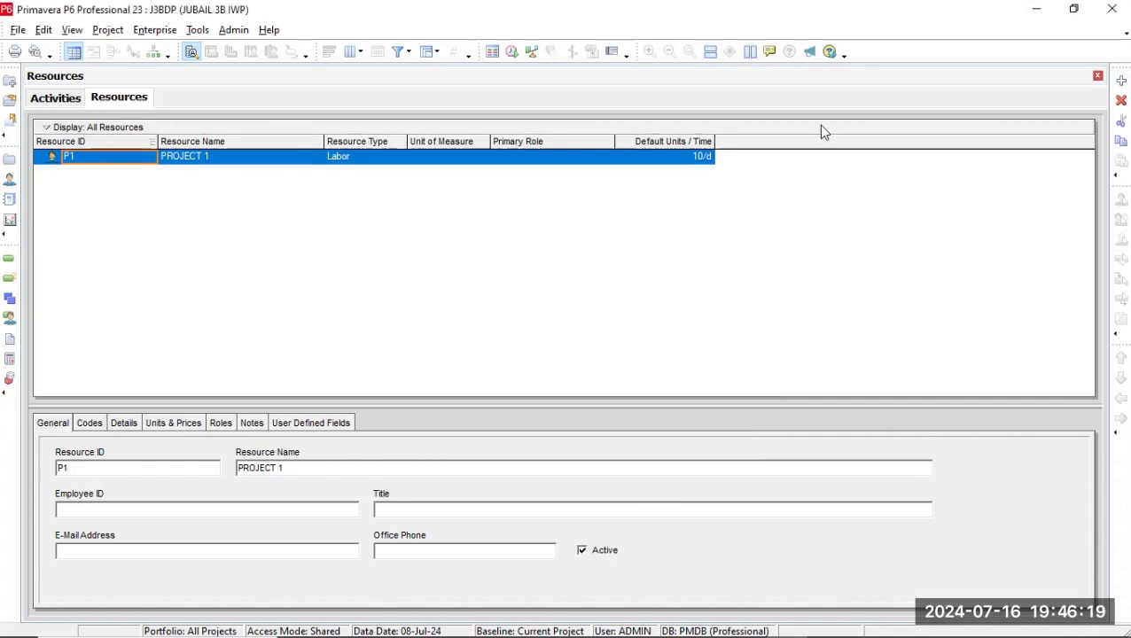
Add a resource beneath PROJECT 1 with the ID STF and the name STEEL FIXERS.
left_click(1122, 81)
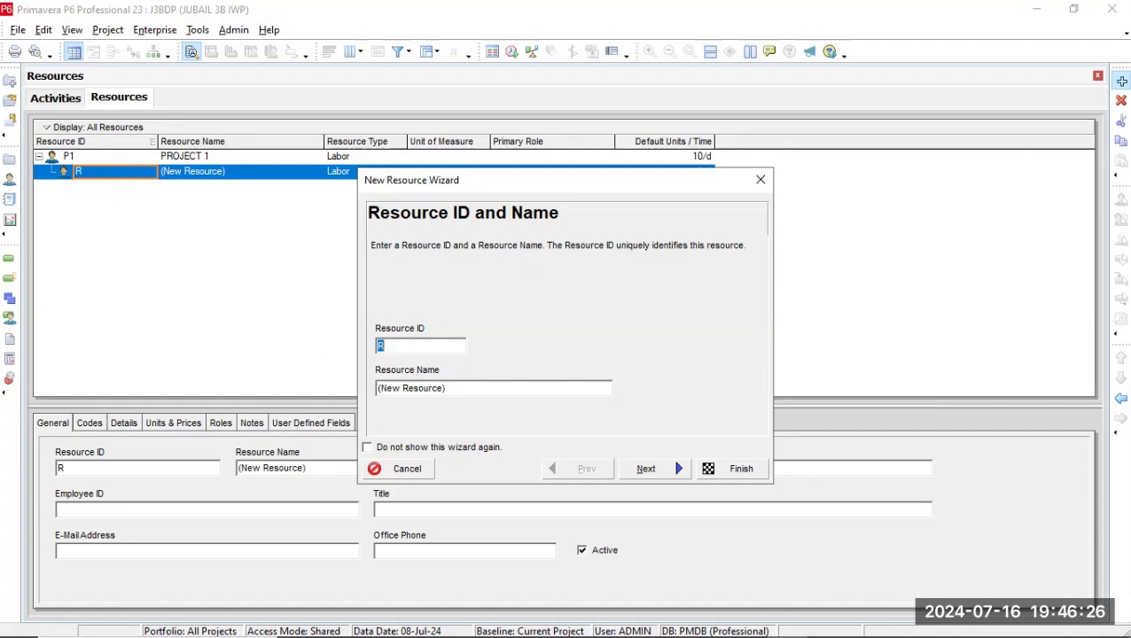
type("ST")
left_click(478, 382)
key("BackSpace")
key("BackSpace")
key("BackSpace")
key("BackSpace")
key("BackSpace")
key("BackSpace")
key("BackSpace")
key("BackSpace")
key("BackSpace")
key("BackSpace")
key("BackSpace")
key("BackSpace")
key("BackSpace")
key("BackSpace")
type("STEE")
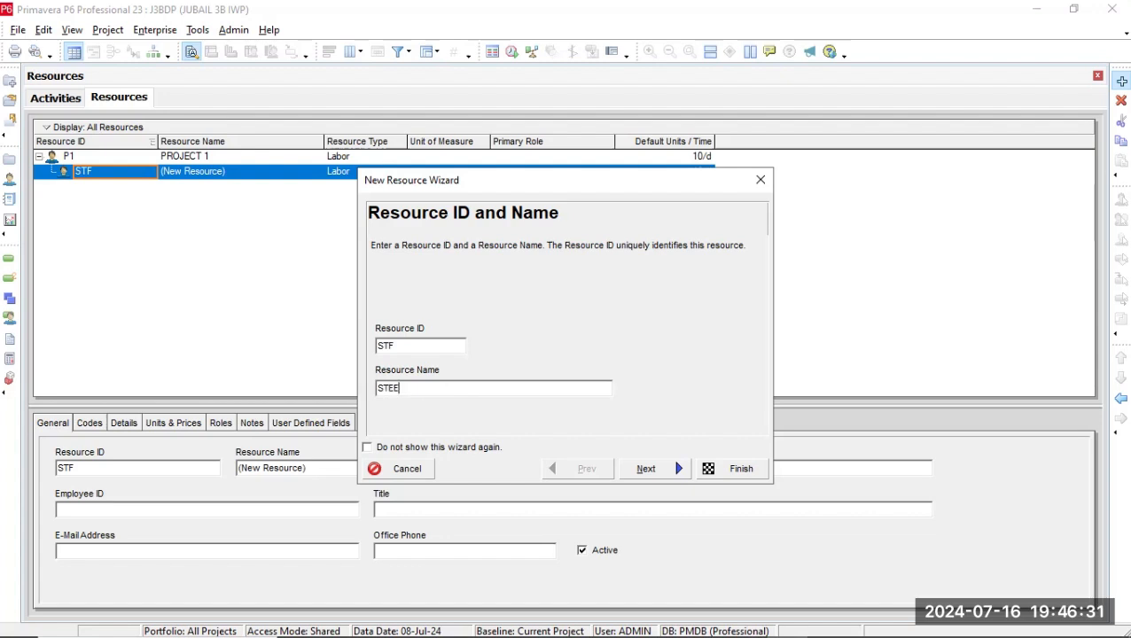
type("L FIXERS")
Keep STEEL FIXERS as a Labor resource and set its maximum units per time to 80/d.
left_click(646, 469)
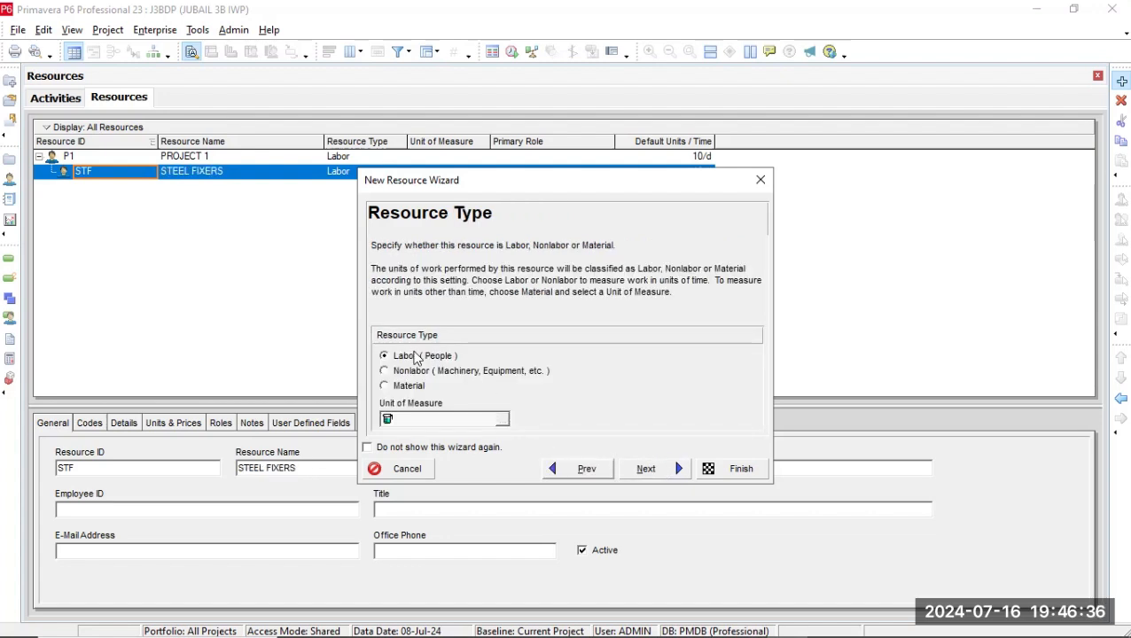
left_click(662, 470)
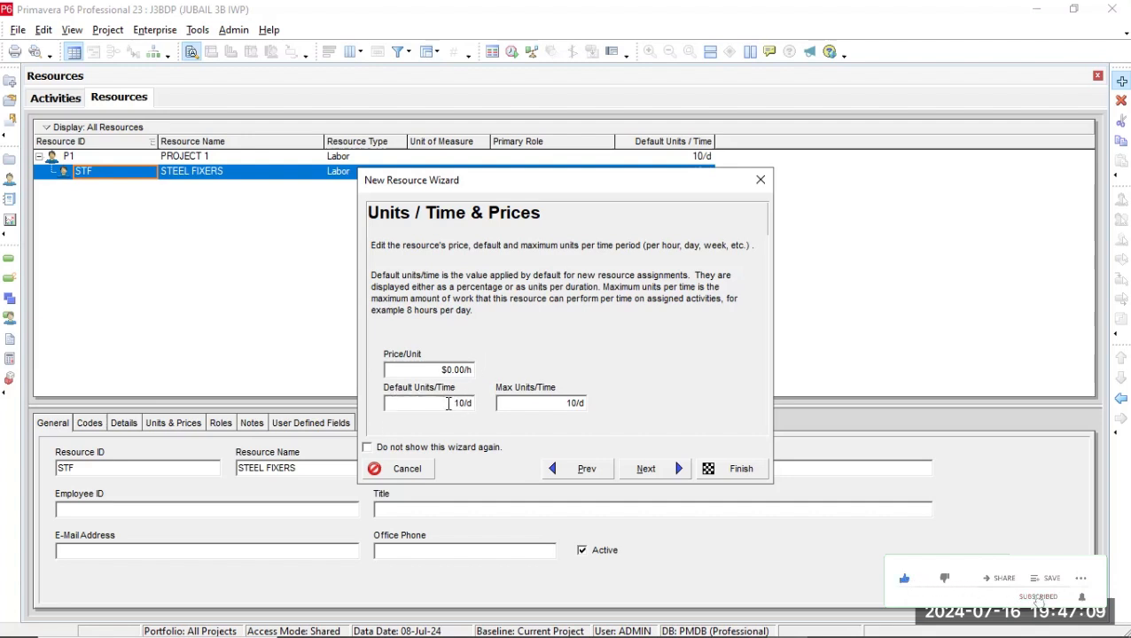
left_click(576, 399)
key("BackSpace")
key("BackSpace")
key("BackSpace")
key("BackSpace")
type("80/d")
left_click(667, 479)
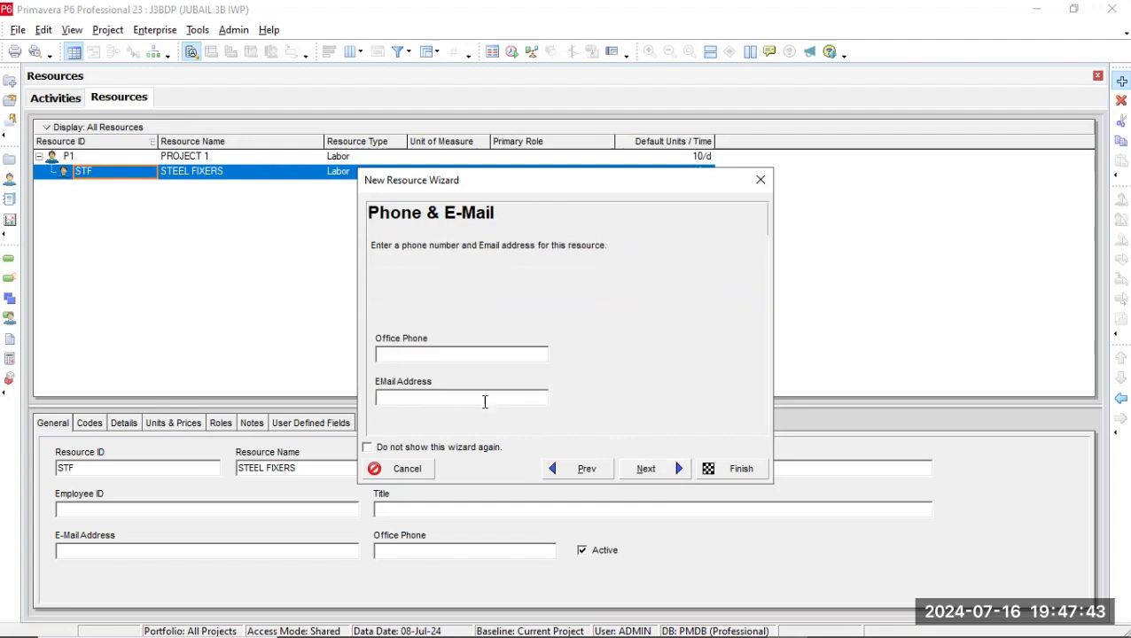
Accept the default contact, role, calendar and auto-compute settings for STEEL FIXERS and finish creating the resource.
left_click(648, 469)
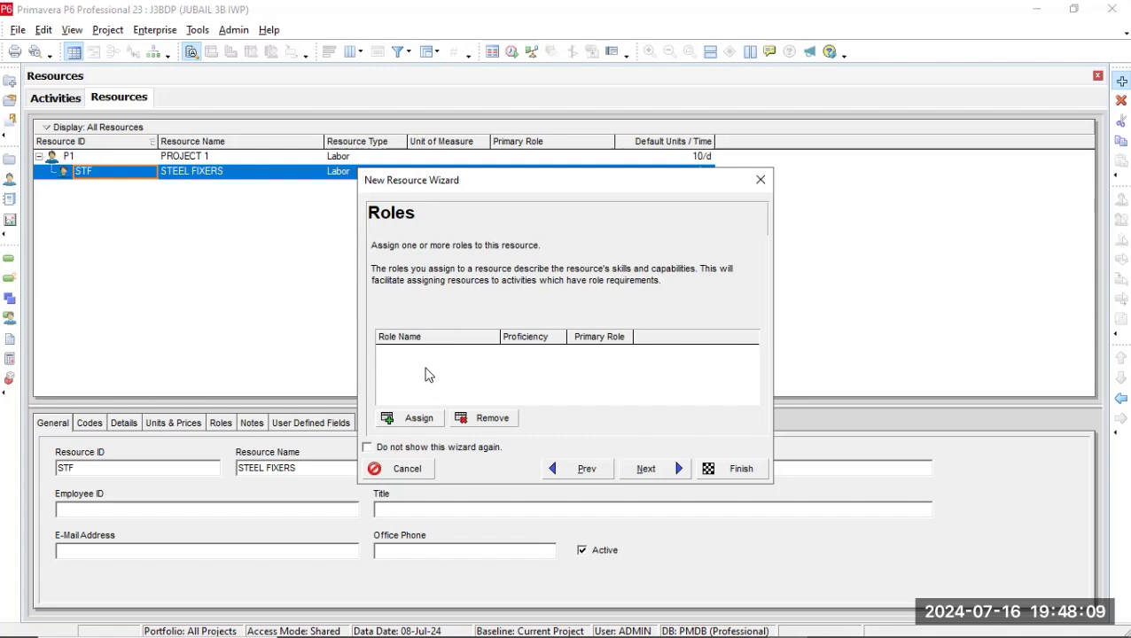
left_click(646, 471)
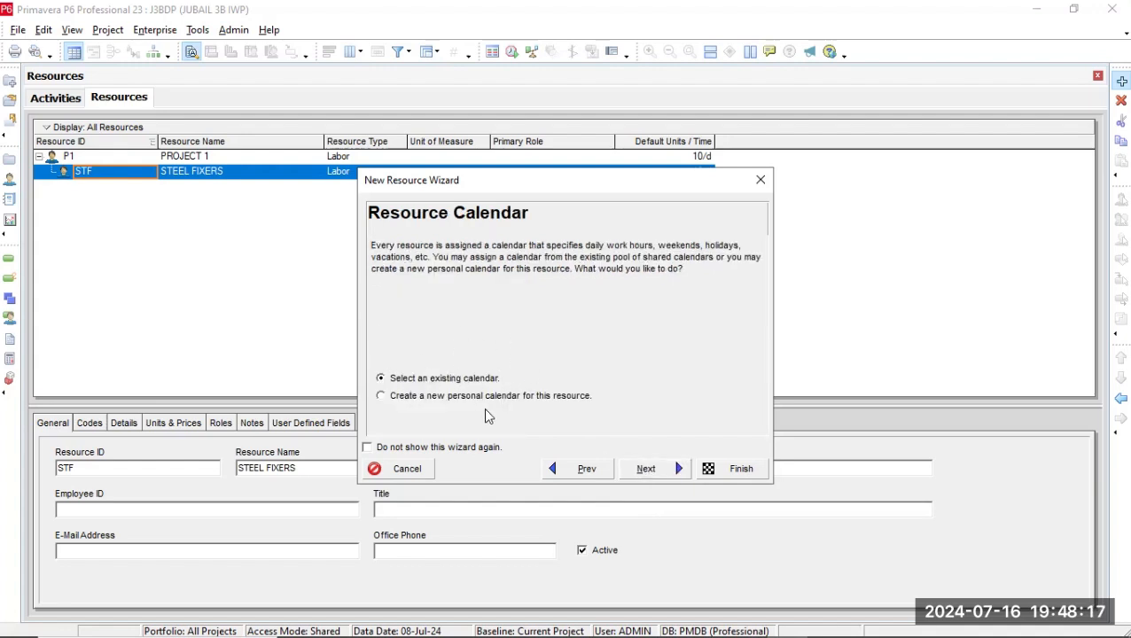
left_click(676, 468)
left_click(664, 471)
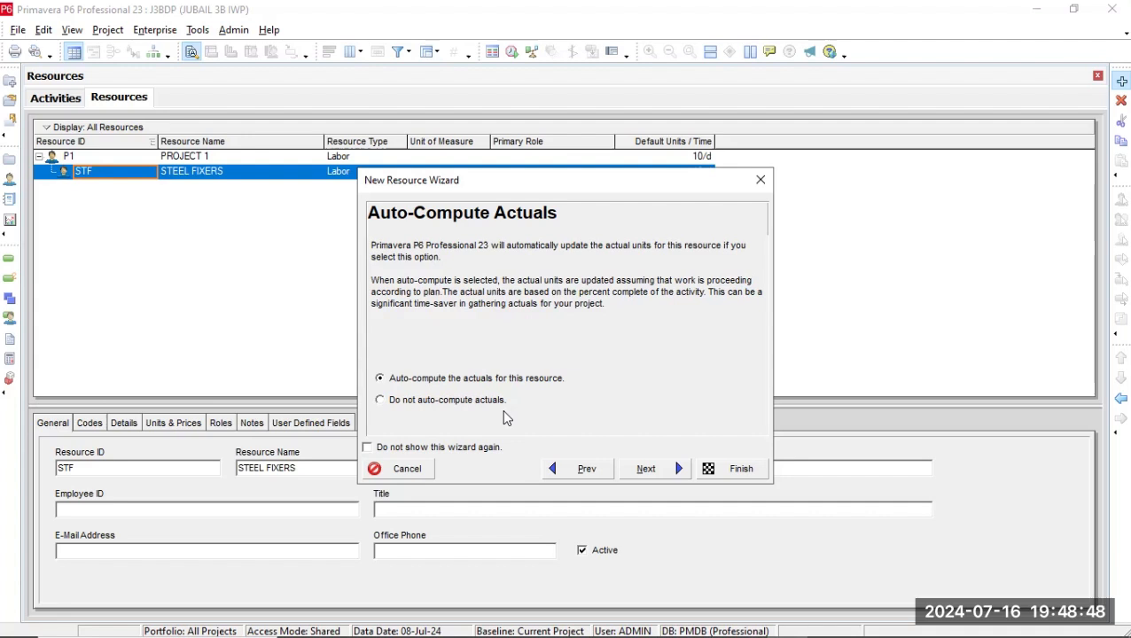
left_click(655, 470)
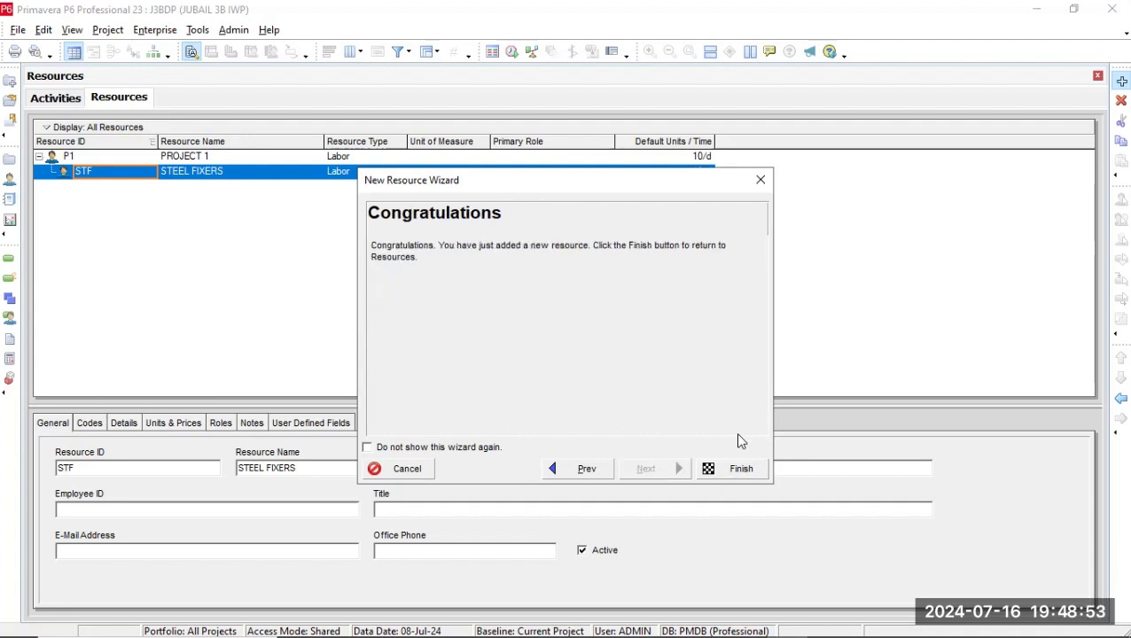
left_click(724, 469)
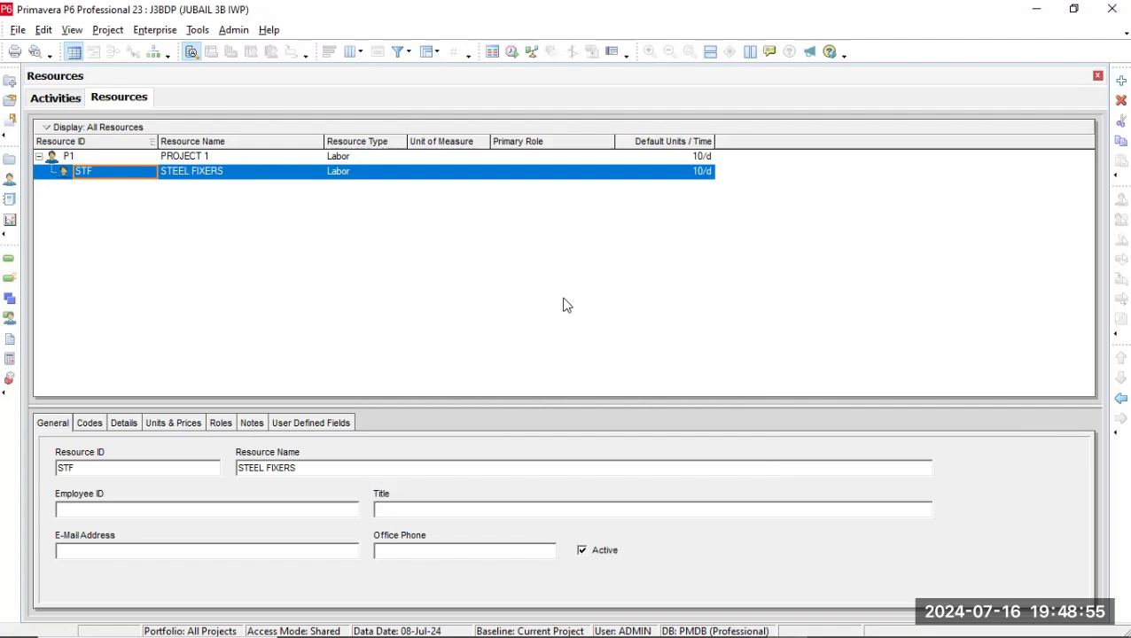
left_click(154, 31)
left_click(173, 144)
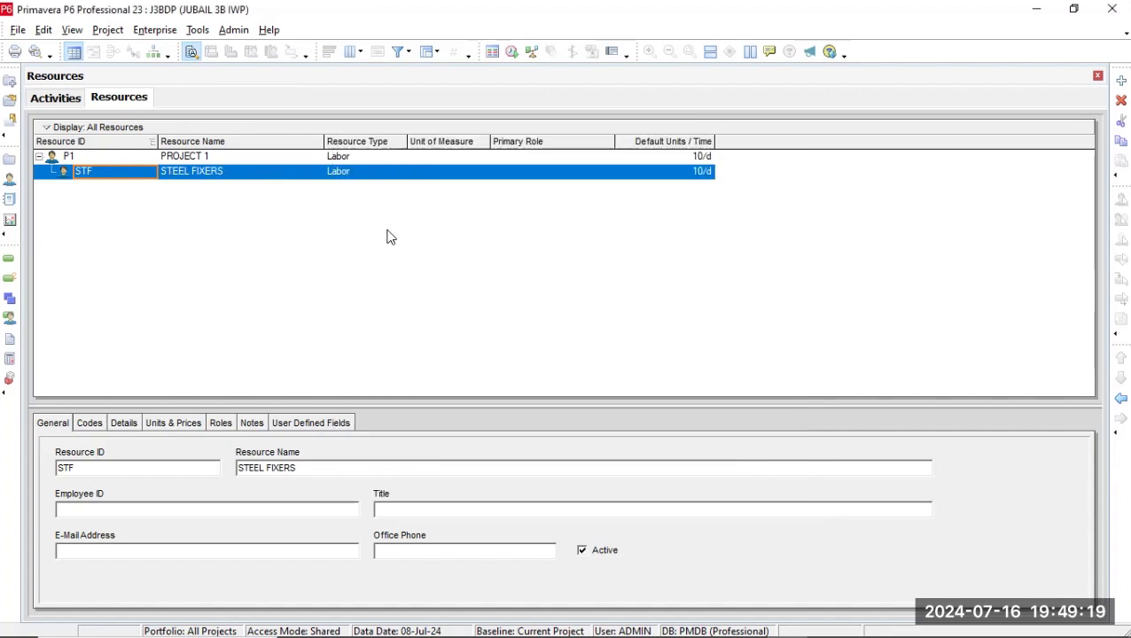
Add a resource with the ID CRP and the name CARPENTERS.
left_click(1122, 81)
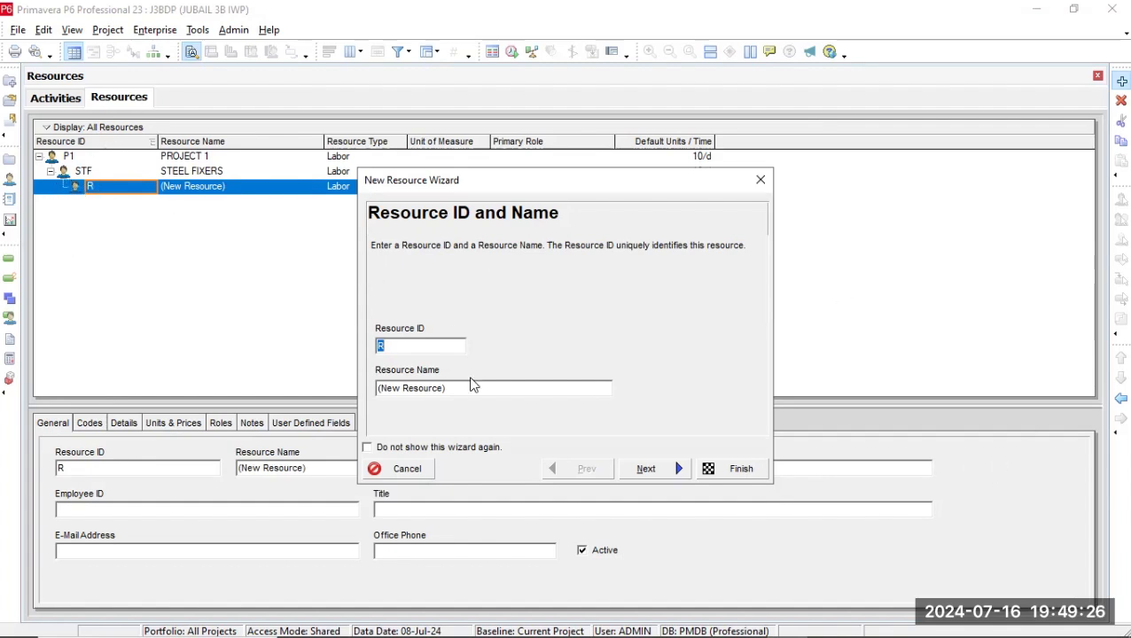
type("CR")
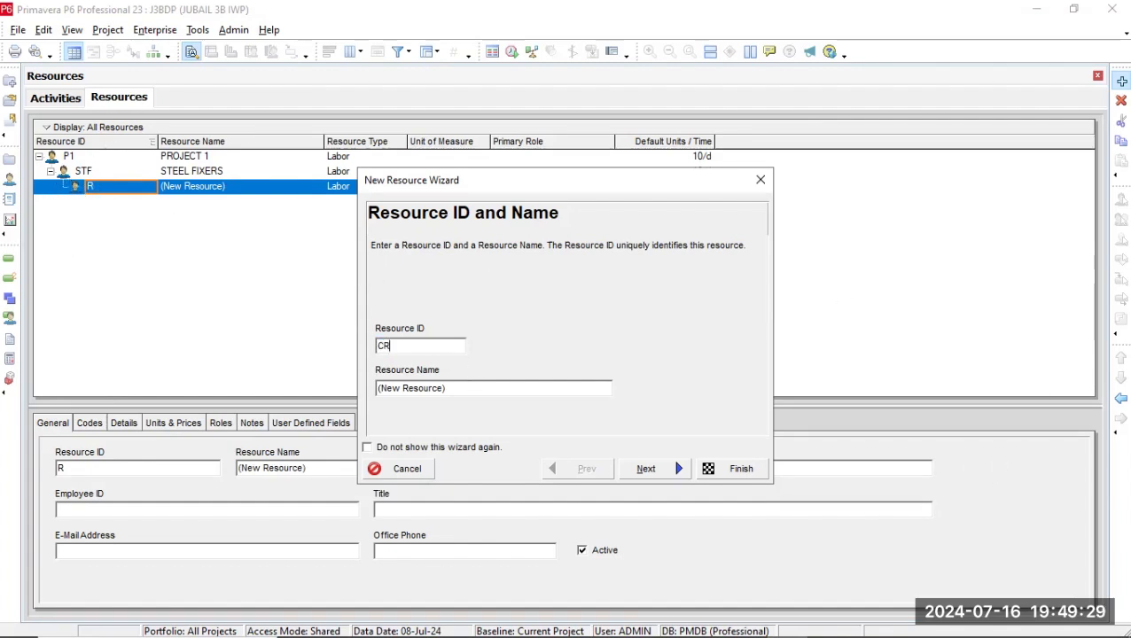
type("P")
left_click(457, 394)
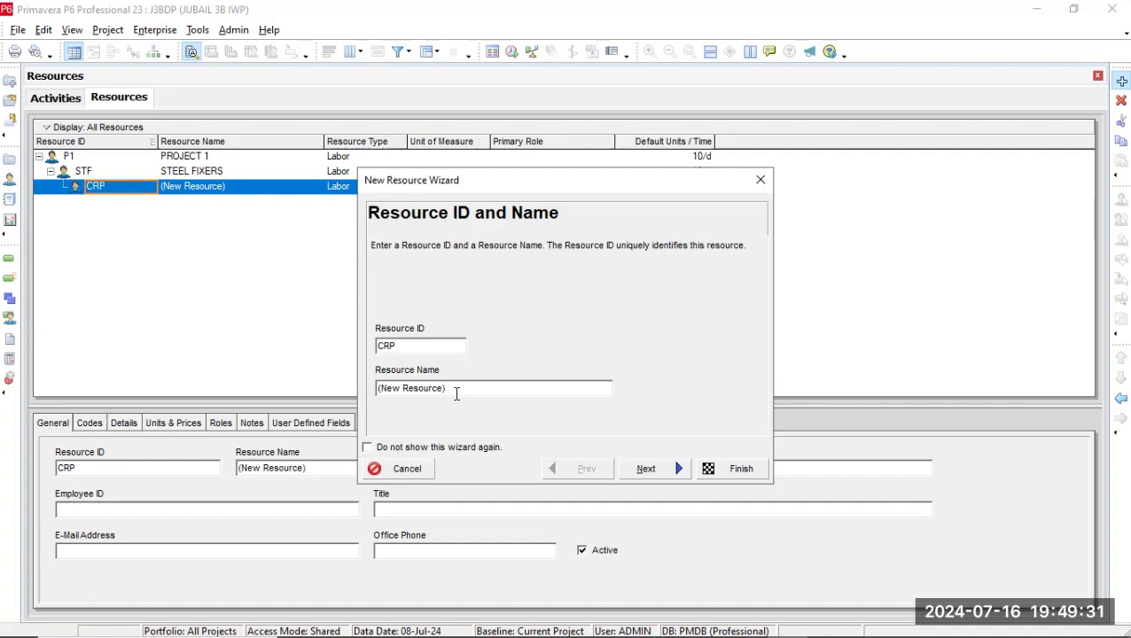
key("BackSpace")
key("BackSpace")
key("BackSpace")
key("BackSpace")
key("BackSpace")
key("BackSpace")
key("BackSpace")
key("BackSpace")
key("BackSpace")
key("BackSpace")
key("BackSpace")
key("BackSpace")
key("BackSpace")
key("BackSpace")
type("CARPENTERS")
left_click(644, 468)
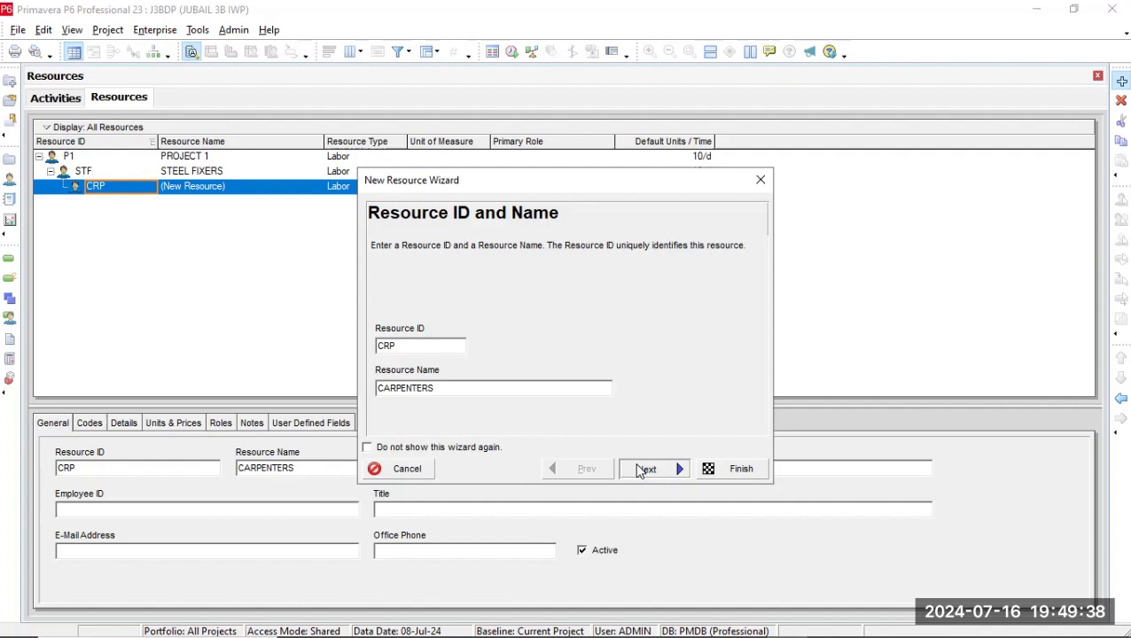
Keep CARPENTERS as a Labor resource and set its maximum units per time to 50/d.
left_click(651, 477)
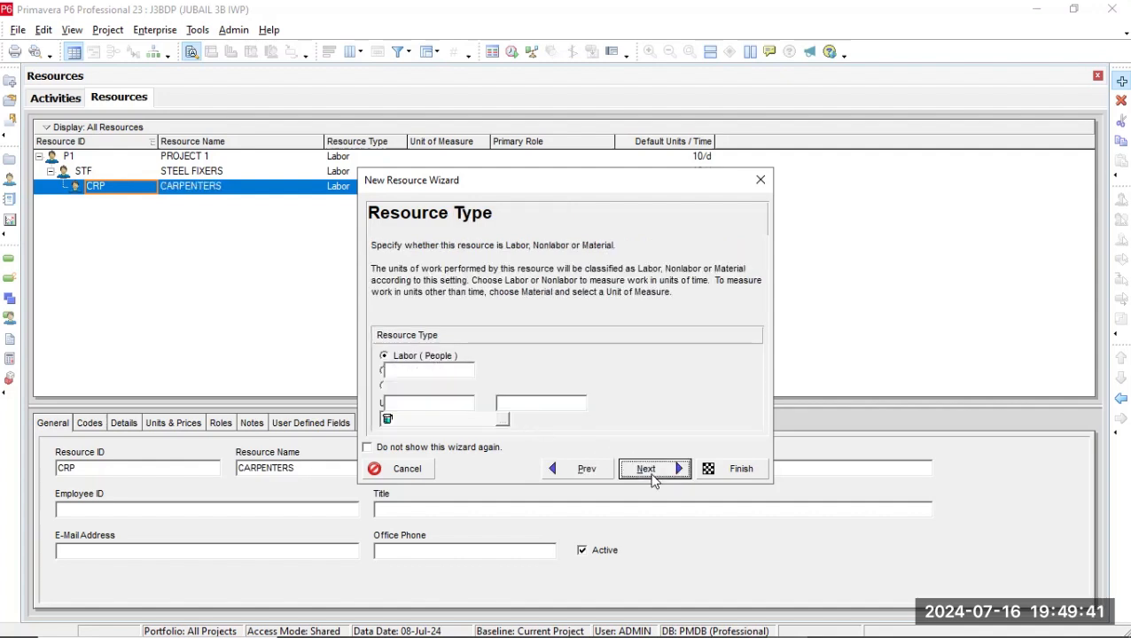
left_click(581, 402)
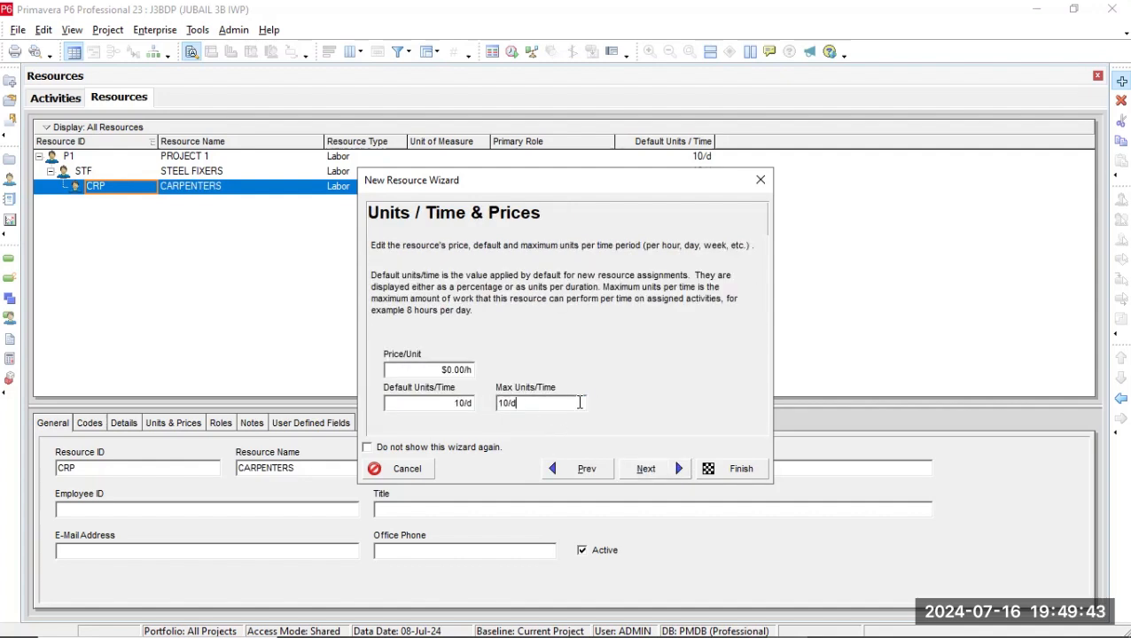
key("BackSpace")
key("BackSpace")
key("BackSpace")
key("BackSpace")
type("50/d")
Finish creating CARPENTERS with the remaining default settings and outdent it to the same level as STEEL FIXERS.
left_click(681, 469)
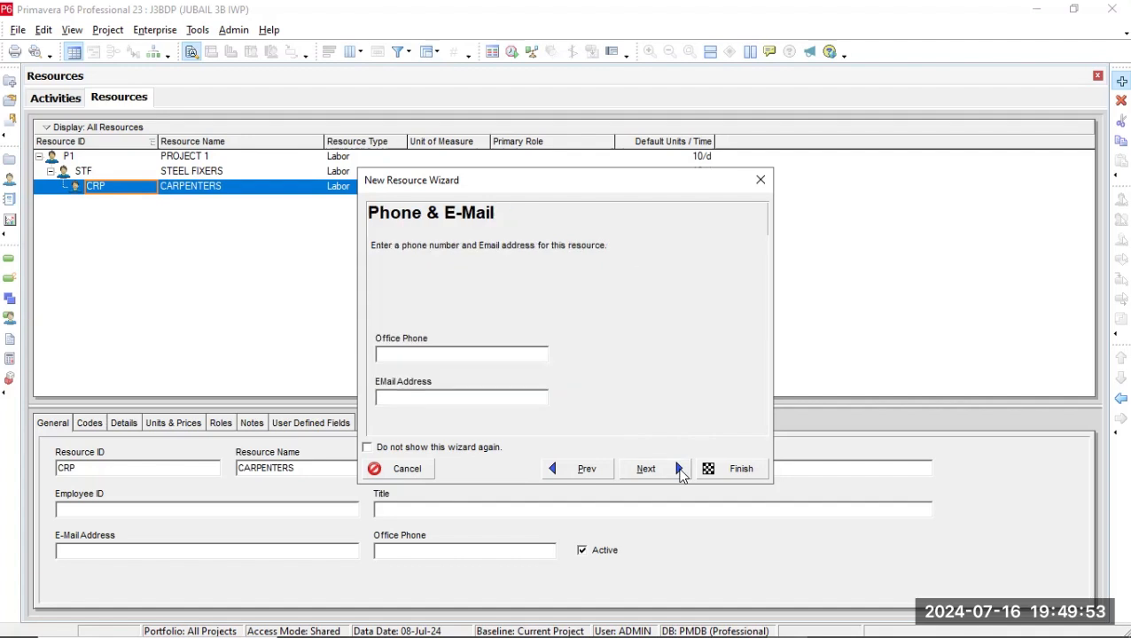
left_click(680, 472)
left_click(680, 471)
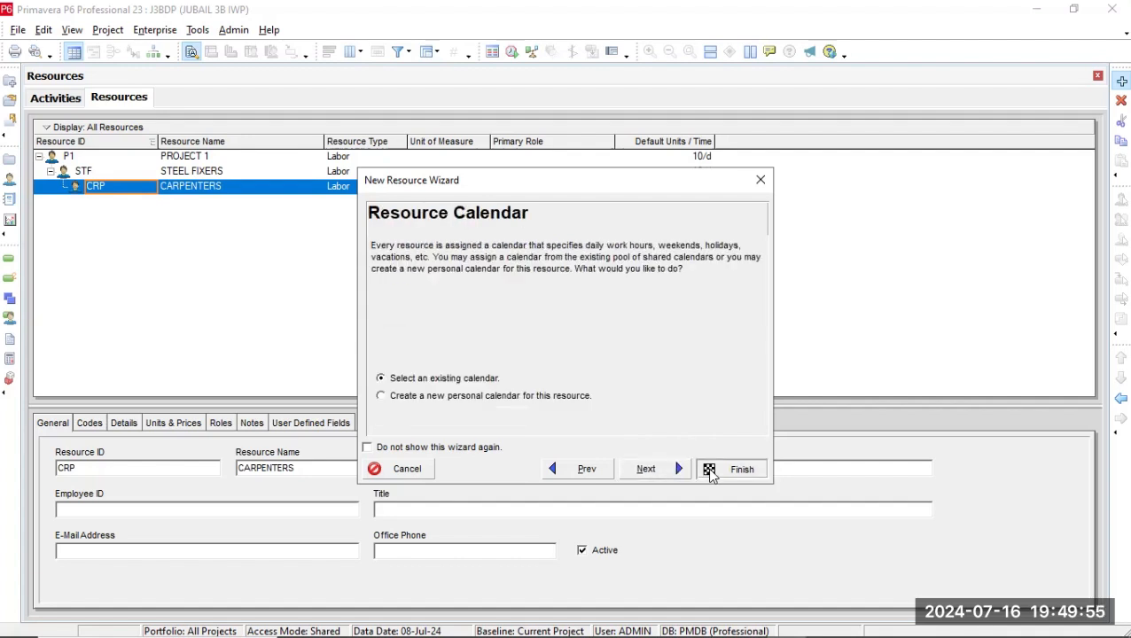
left_click(712, 474)
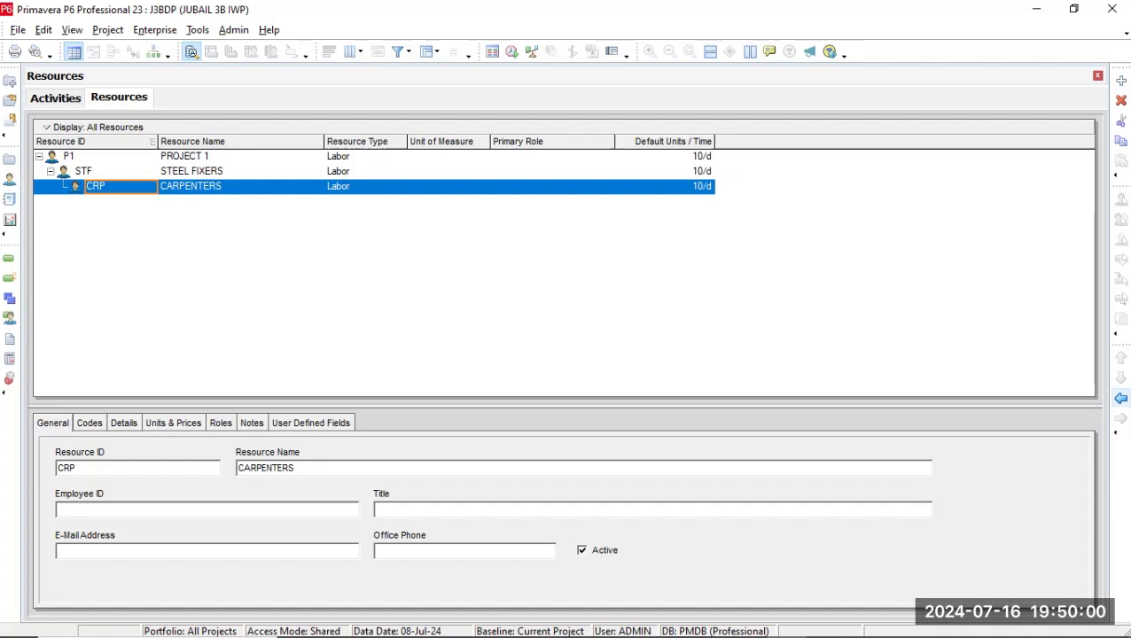
left_click(1122, 399)
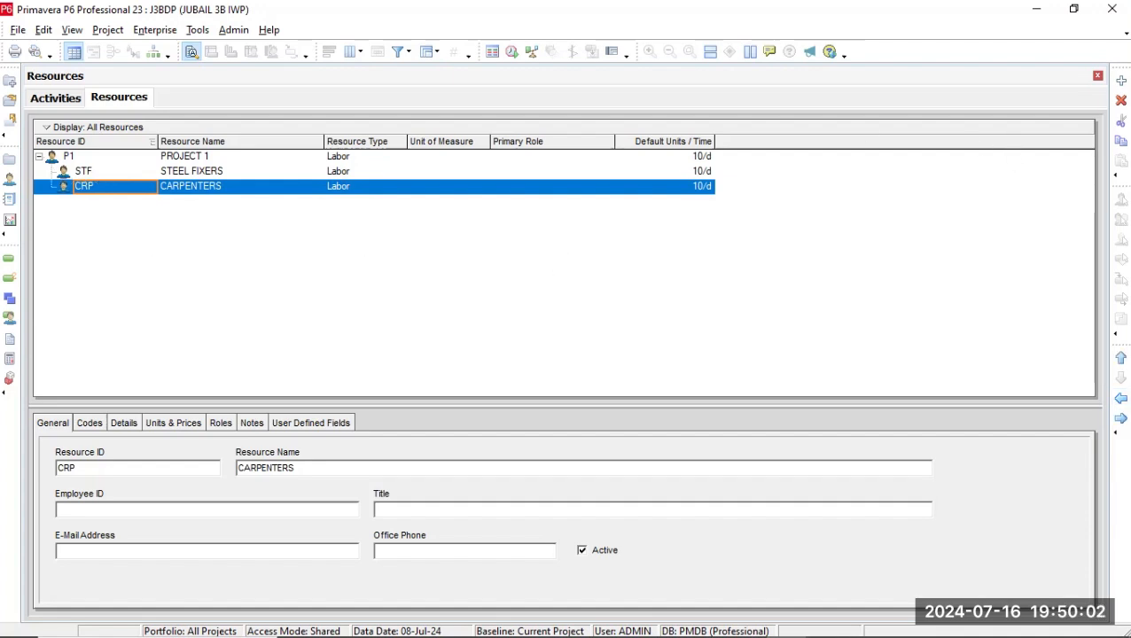
Add a resource with the ID M and the name MASONS.
left_click(1122, 81)
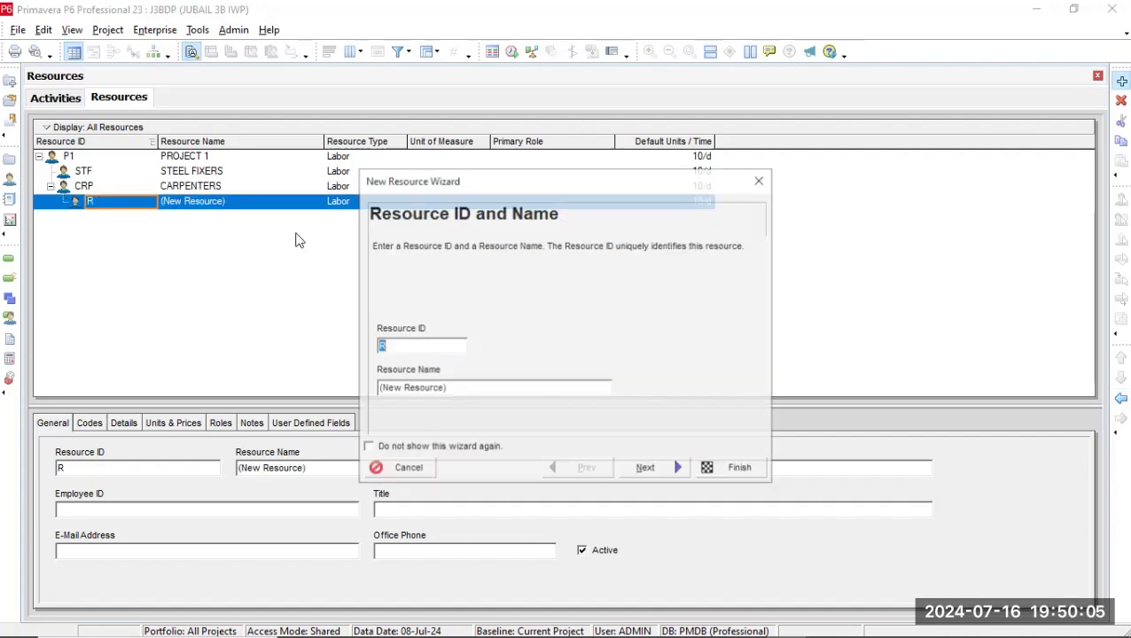
type("M")
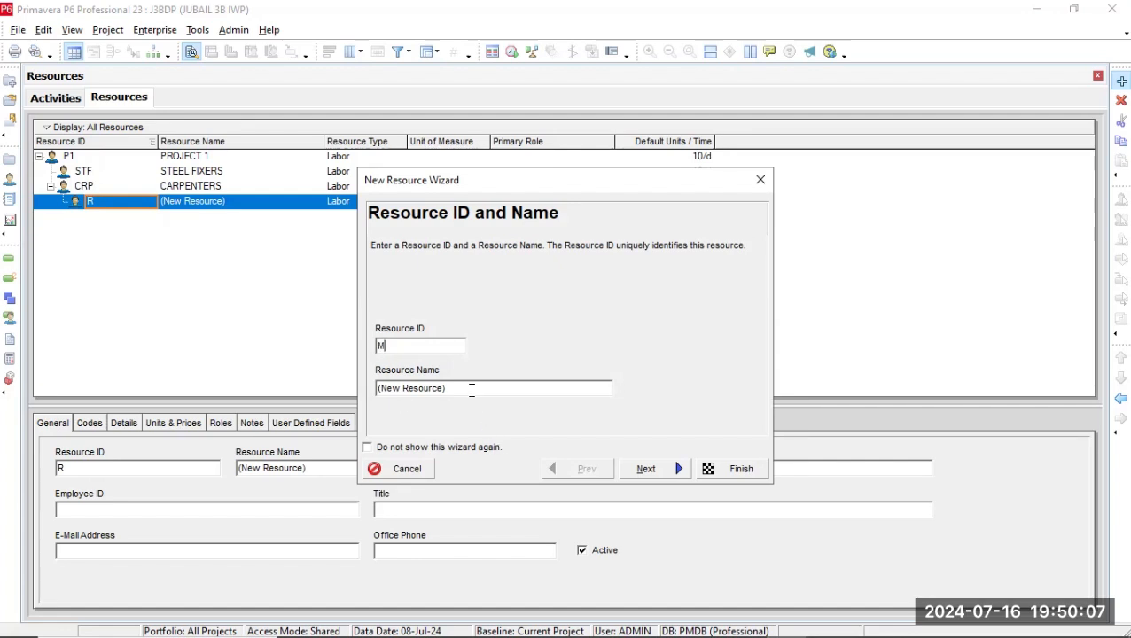
left_click(472, 390)
key("BackSpace")
key("BackSpace")
key("BackSpace")
key("BackSpace")
key("BackSpace")
key("BackSpace")
key("BackSpace")
key("BackSpace")
key("BackSpace")
key("BackSpace")
key("BackSpace")
key("BackSpace")
key("BackSpace")
key("BackSpace")
type("MA")
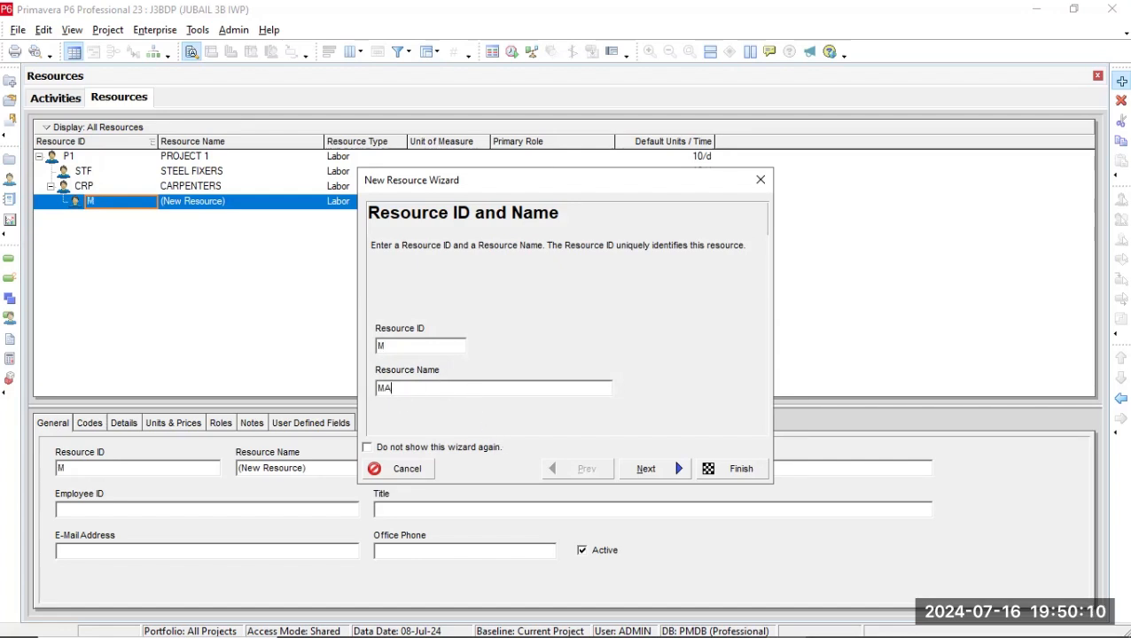
type("SONS")
left_click(653, 471)
Keep MASONS as a Labor resource and edit its maximum units per time.
left_click(652, 471)
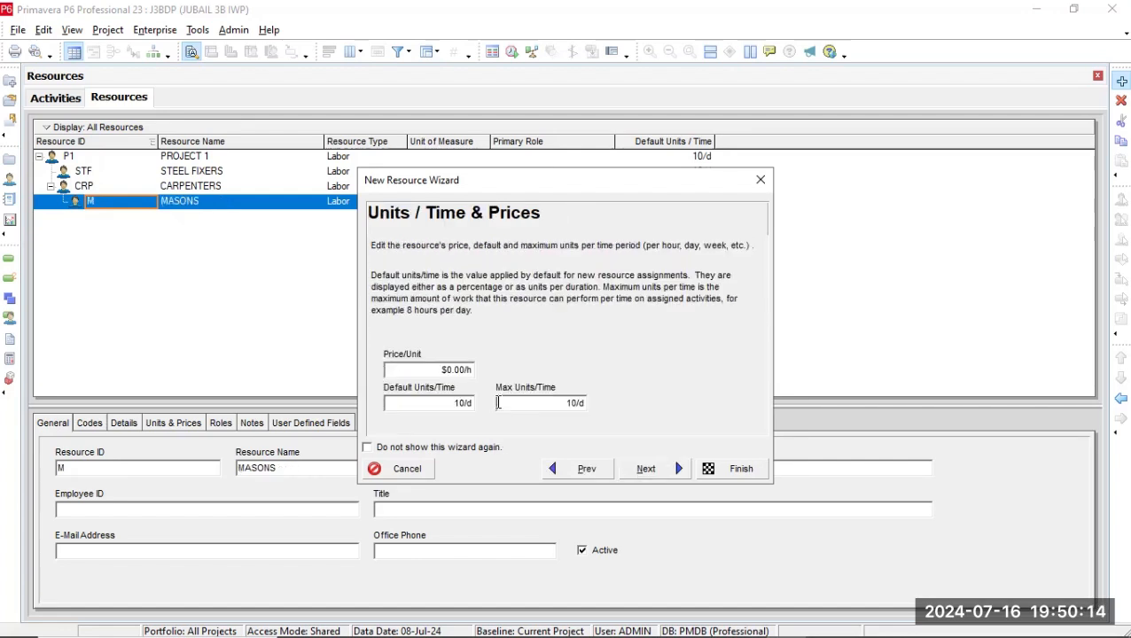
left_click(575, 406)
key("Left")
key("Left")
key("BackSpace")
Finish creating MASONS and outdent it to the same level as CARPENTERS.
left_click(677, 470)
left_click(720, 477)
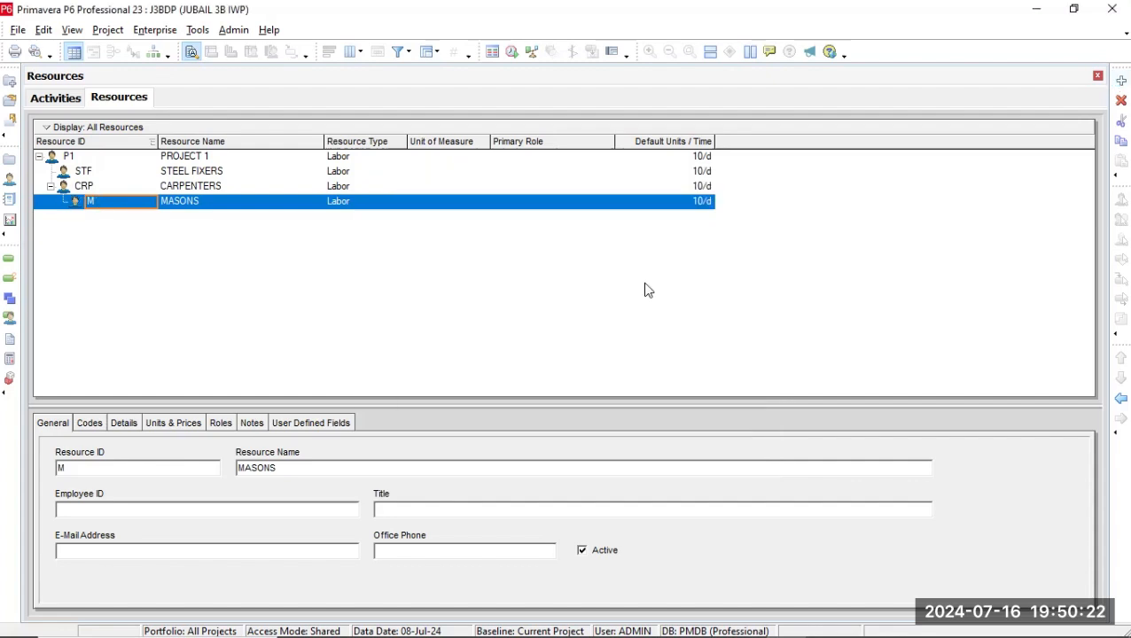
left_click(1121, 398)
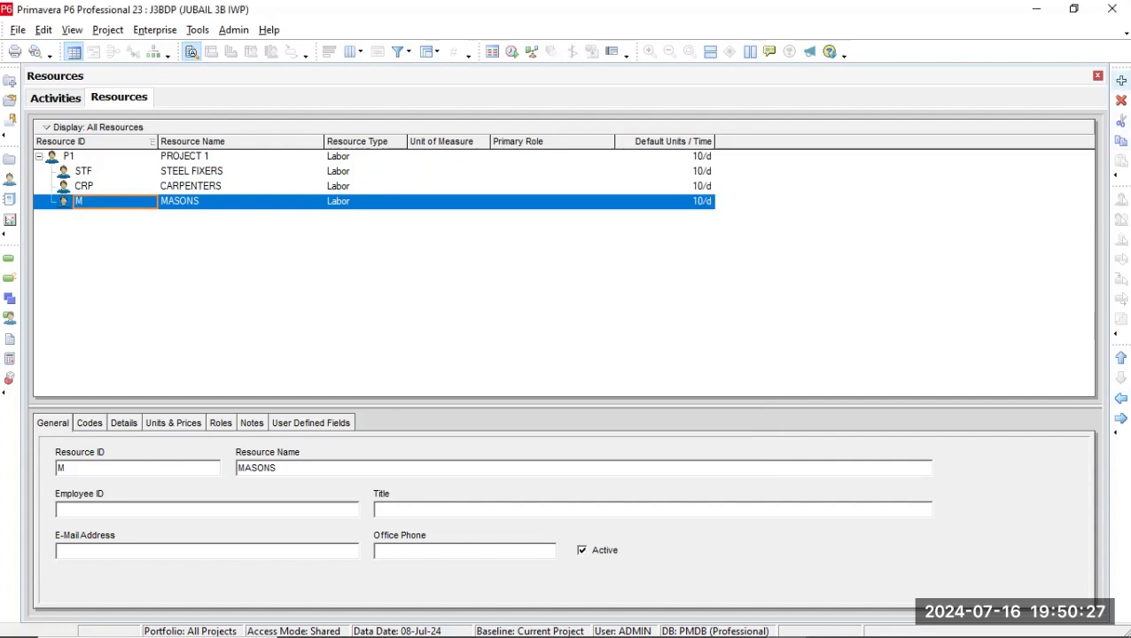
Create a Material resource with the ID S and the name SAND, and outdent it to the same level as MASONS.
key("Insert")
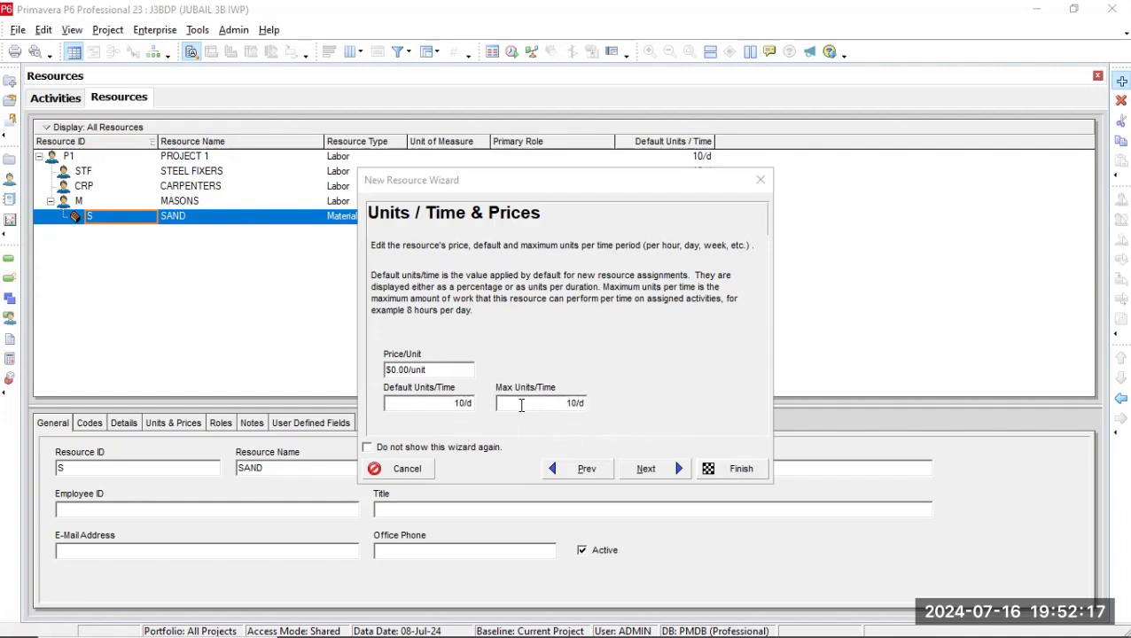
left_click(725, 468)
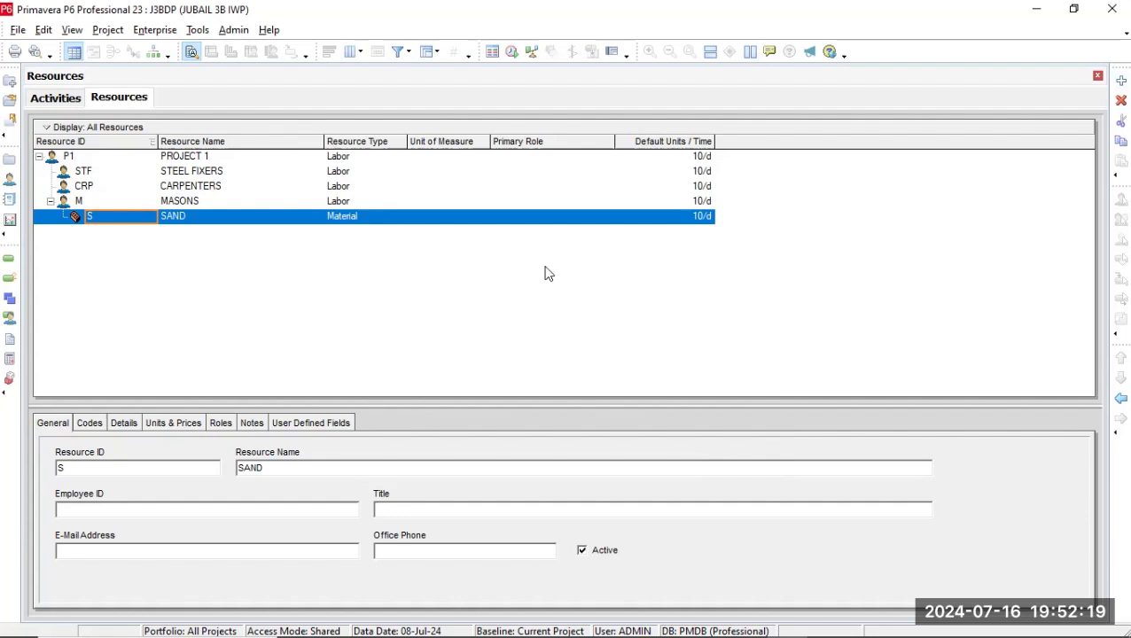
left_click(1121, 398)
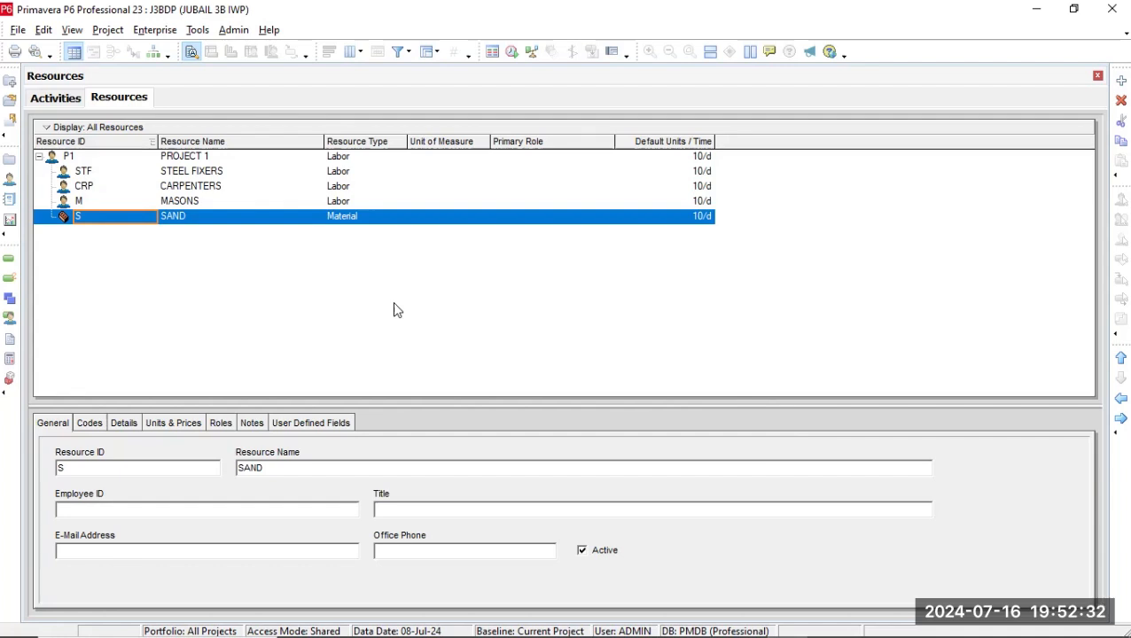
Check which resource types are available for MASONS in the resource list.
left_click(355, 201)
left_click(355, 201)
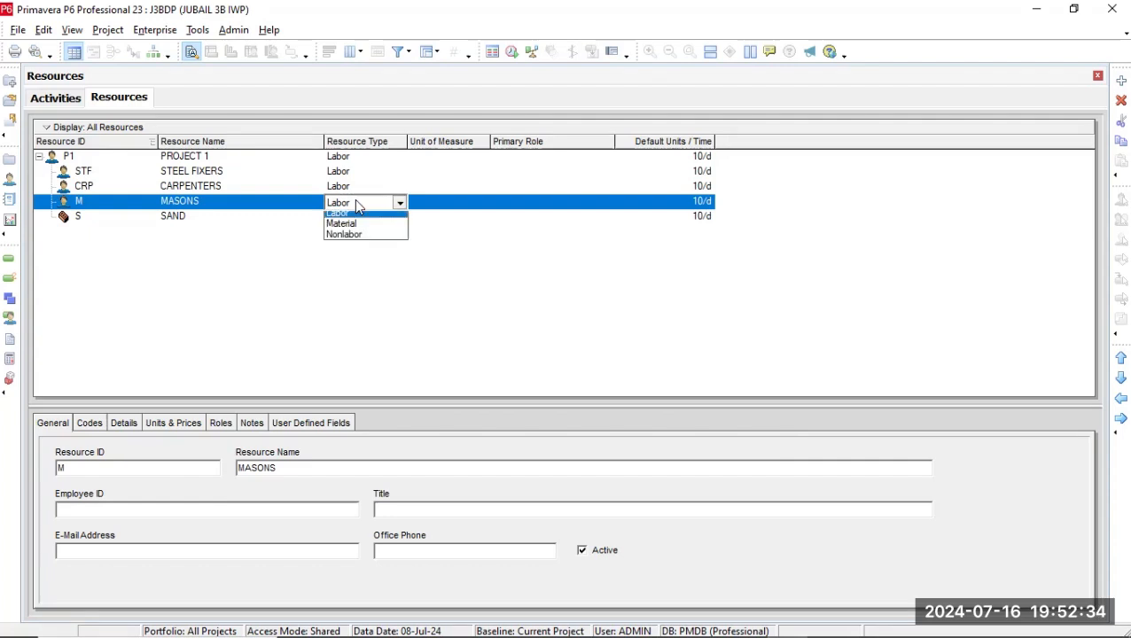
left_click(368, 217)
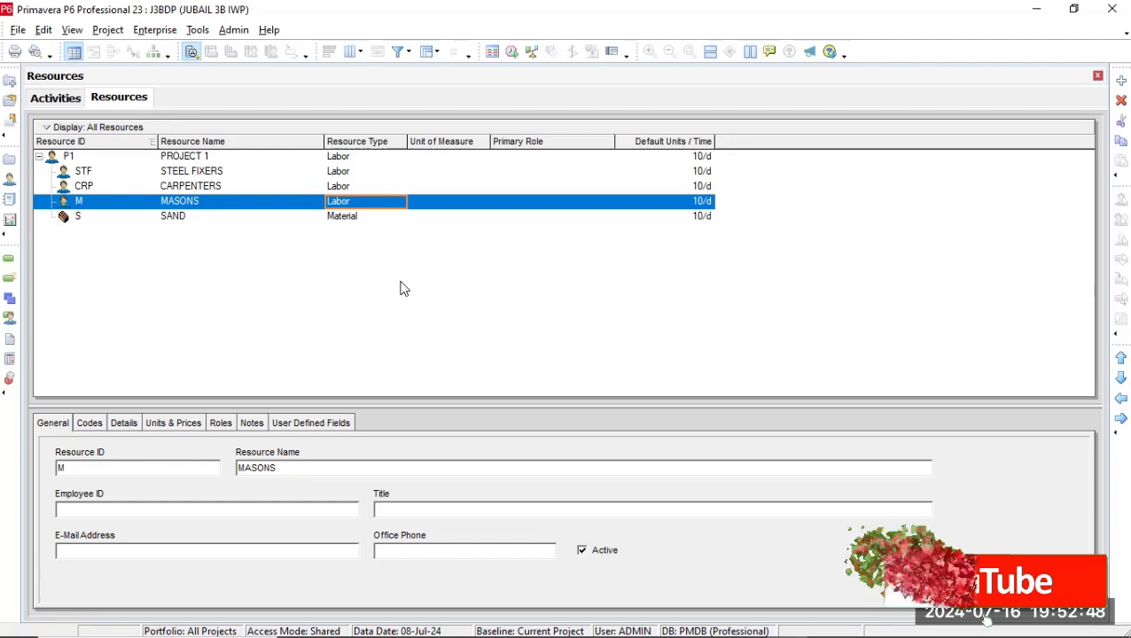
Change the resource type of STEEL FIXERS to Material in its details and accept the adjustment of its roles, units and prices.
left_click(450, 171)
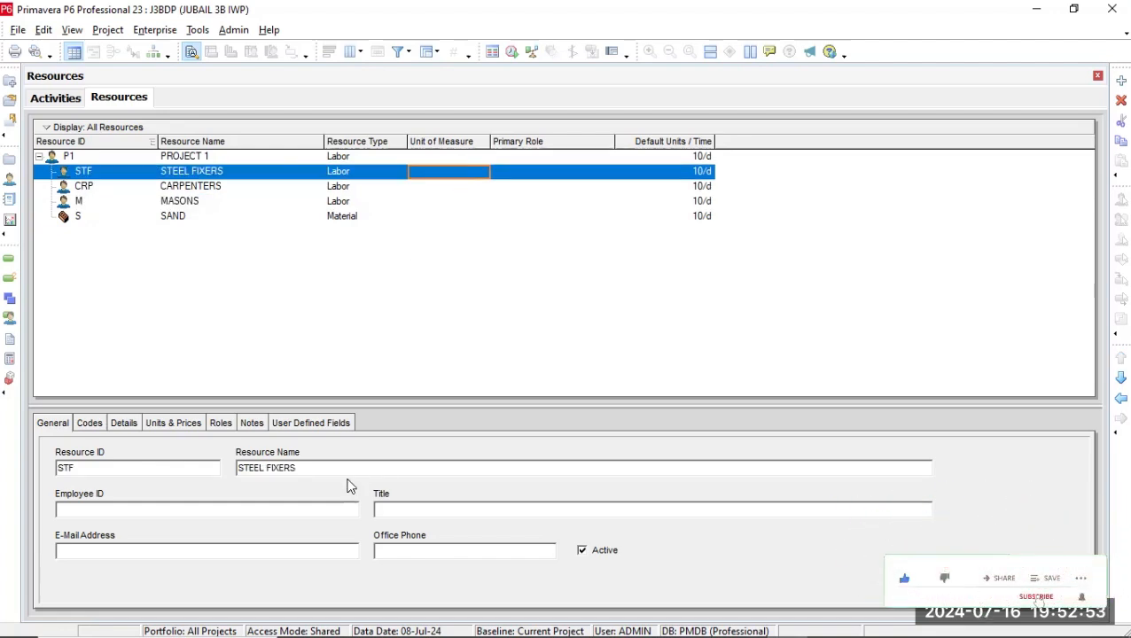
left_click(157, 423)
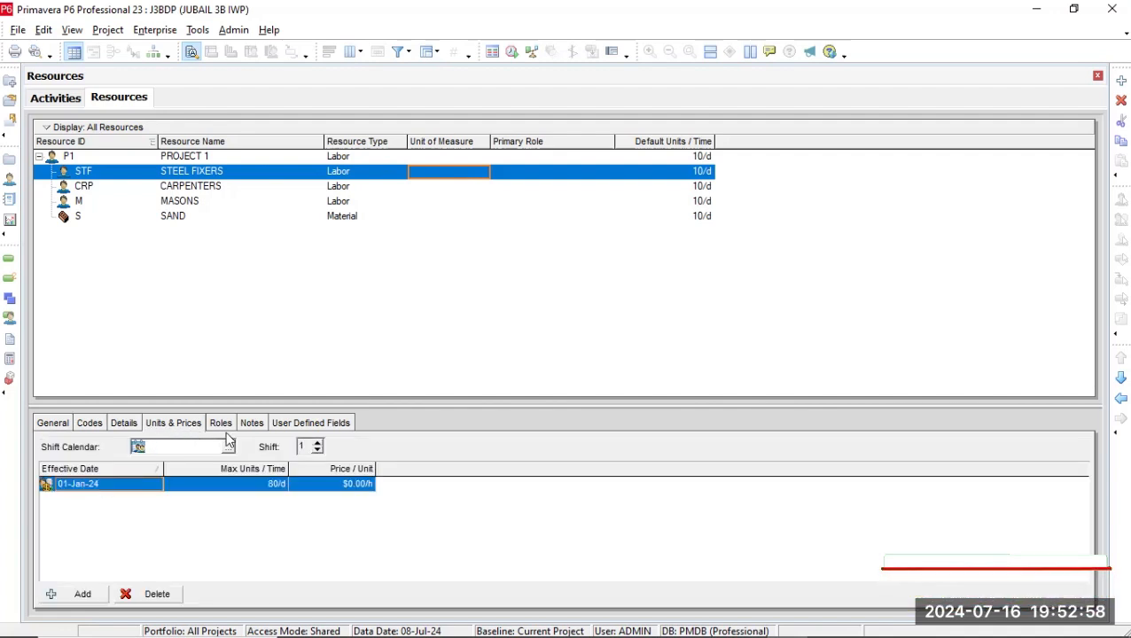
left_click(123, 423)
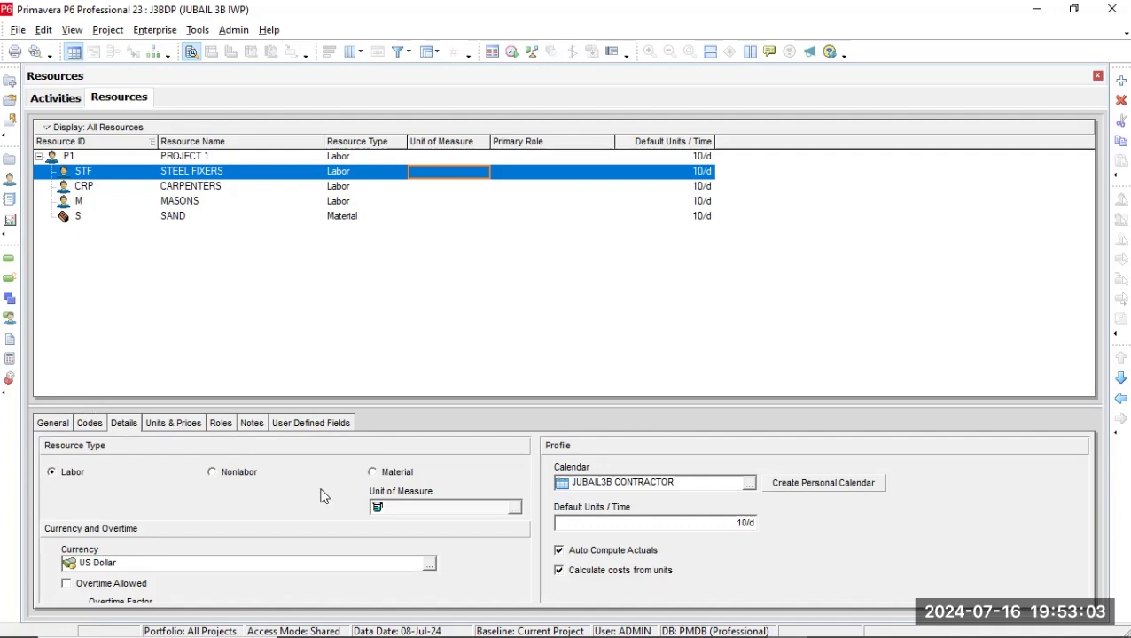
left_click(451, 507)
left_click(218, 474)
left_click(434, 475)
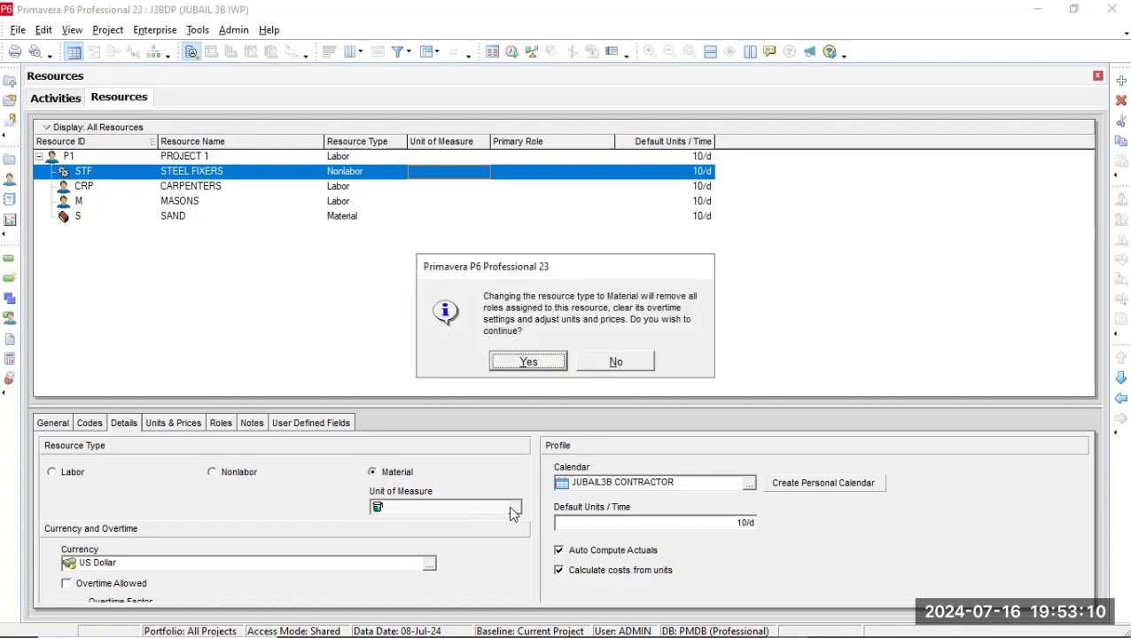
left_click(556, 369)
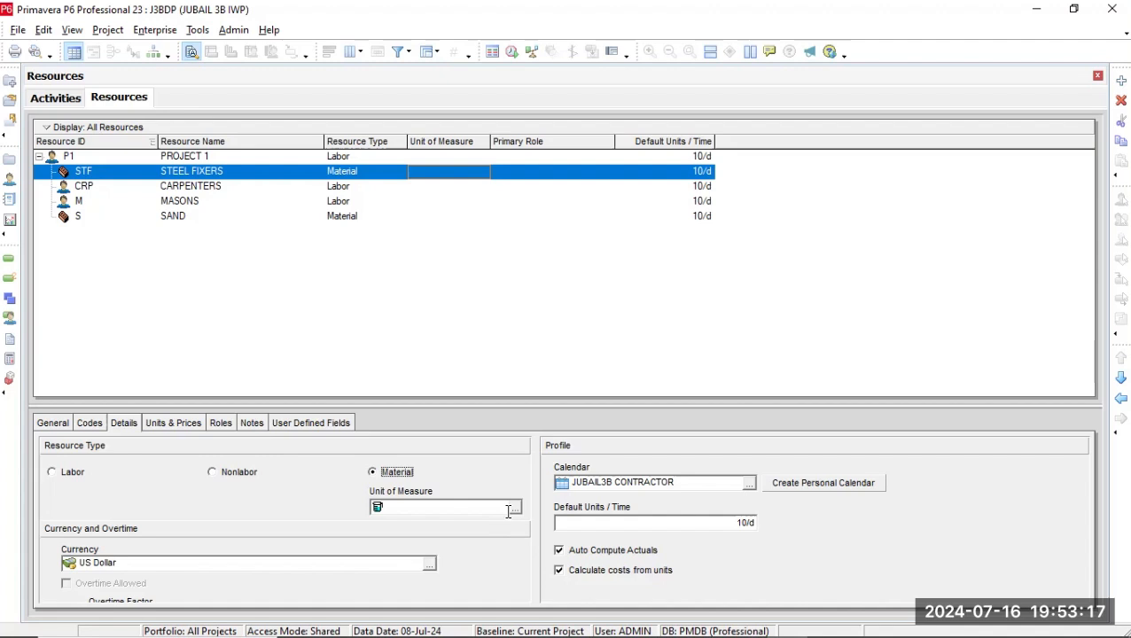
Add a unit of measure with the abbreviation KG in the admin categories.
left_click(241, 32)
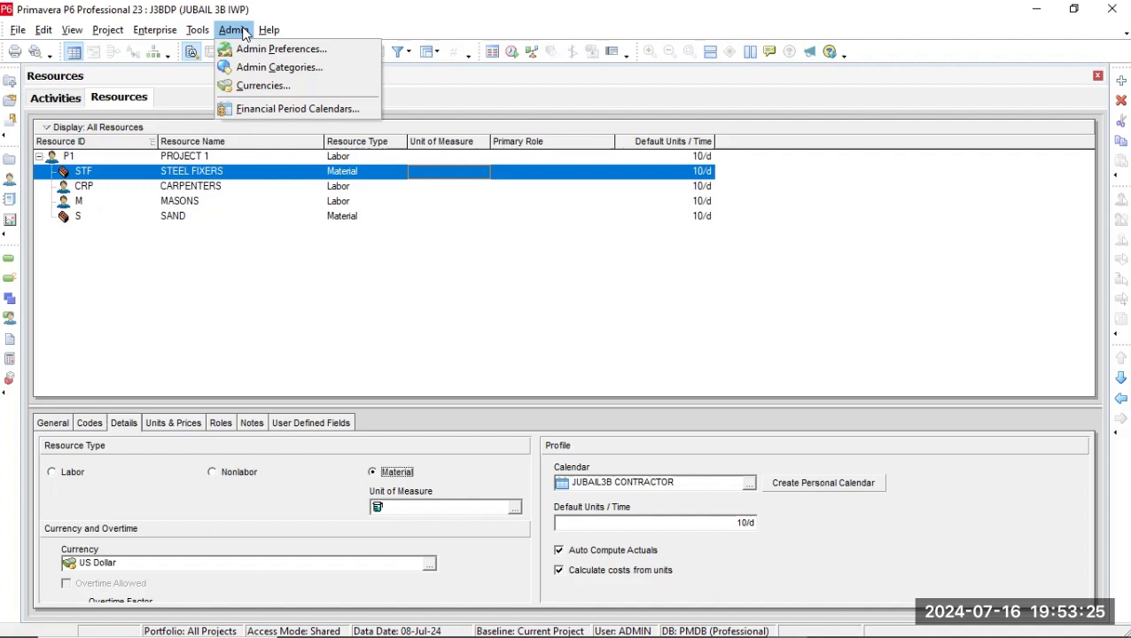
left_click(248, 69)
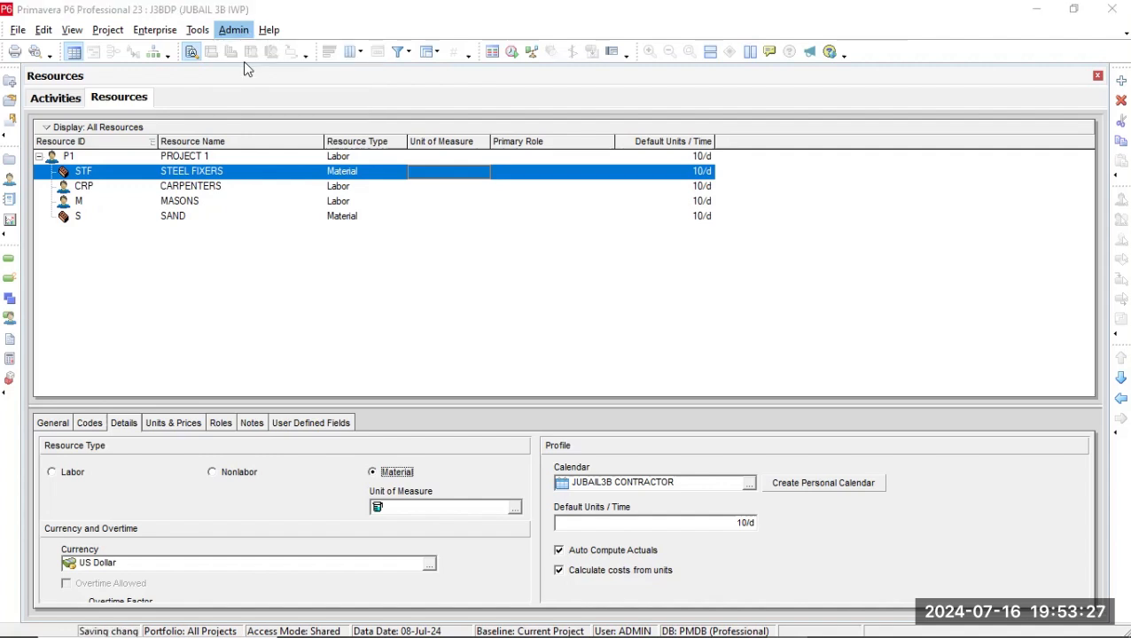
left_click(391, 318)
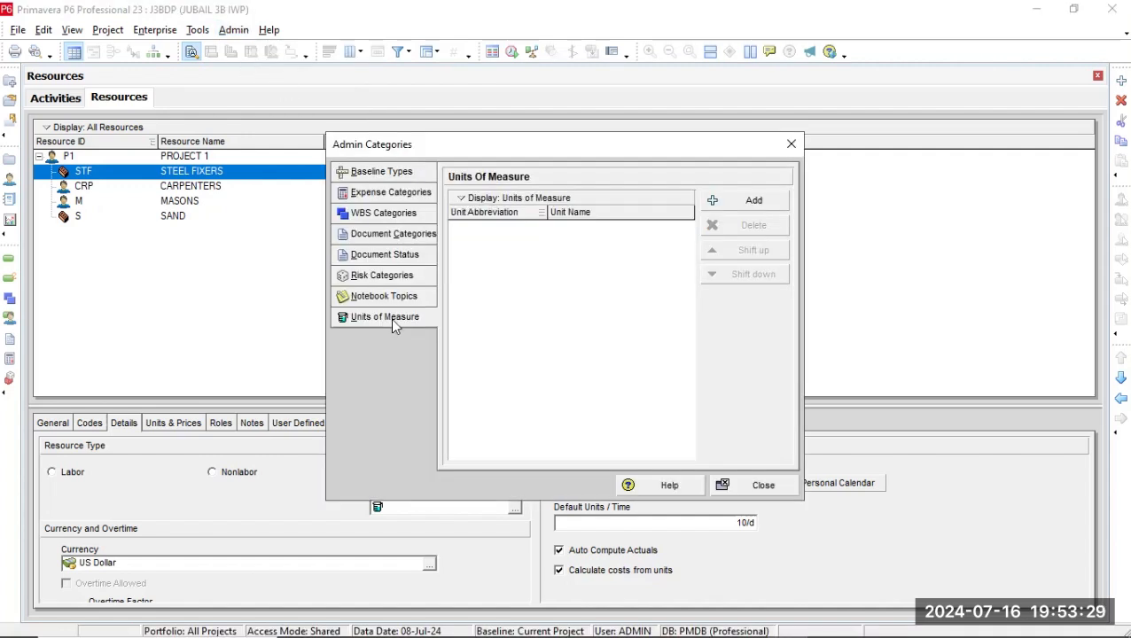
left_click(752, 207)
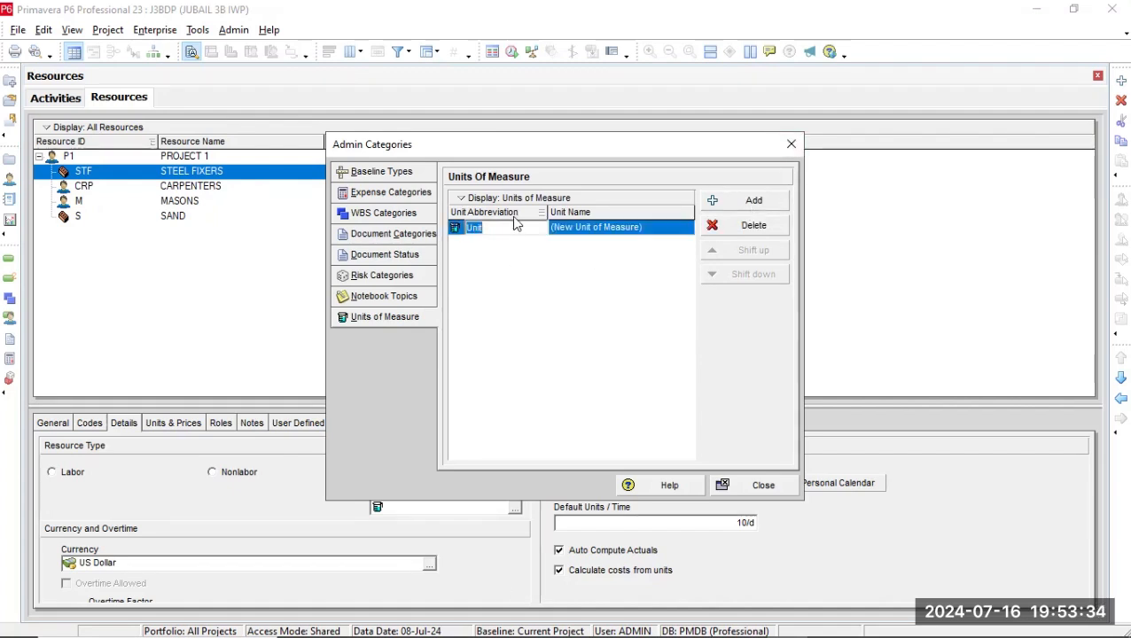
key("BackSpace")
type("SA")
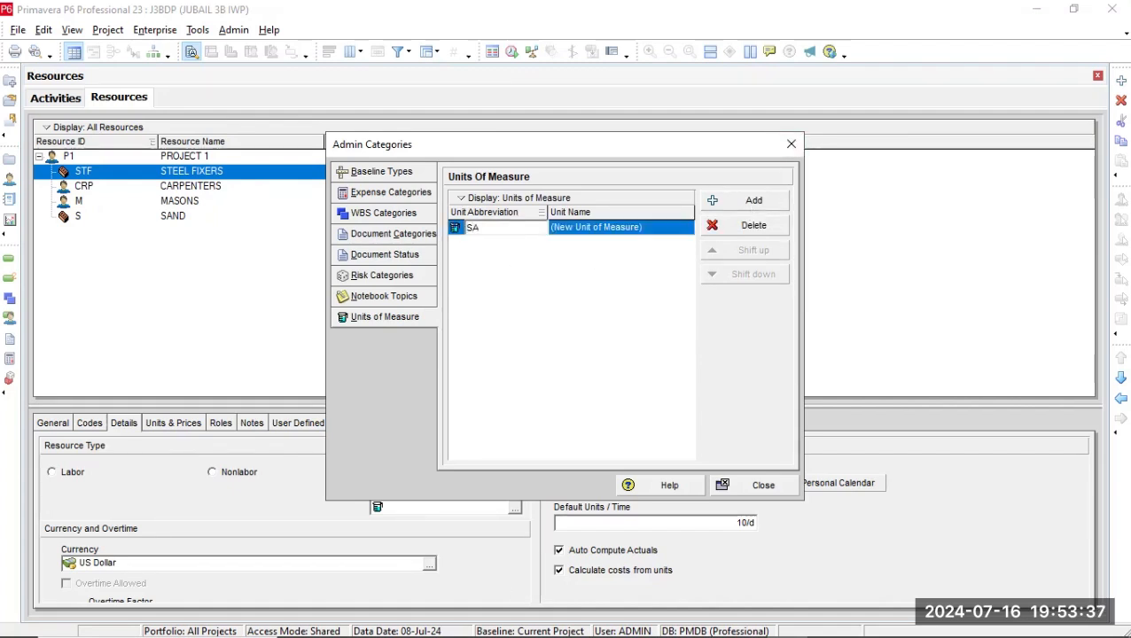
Name the KG unit of measure KILOGRAM.
left_click(631, 228)
left_click(630, 228)
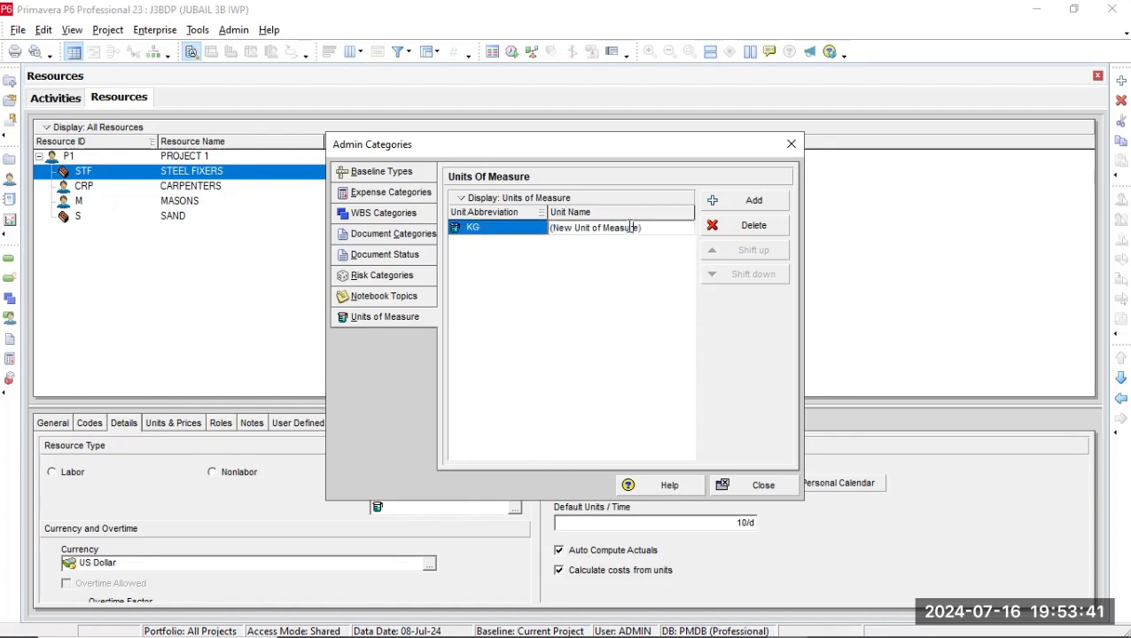
key("ctrl+a")
key("BackSpace")
type("KIL")
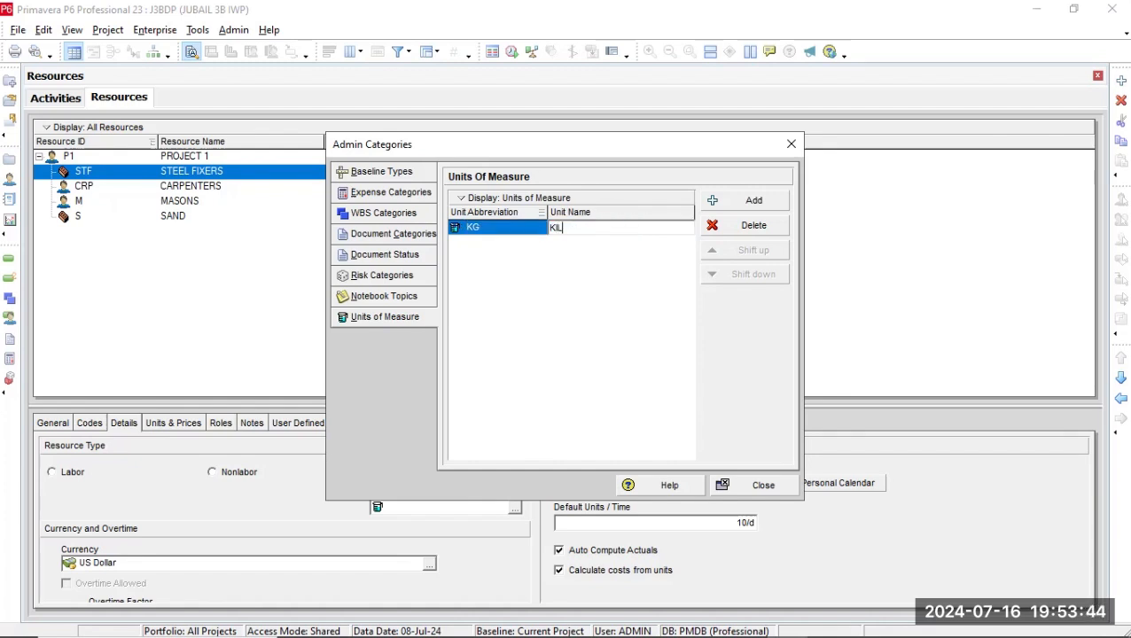
type("OGRAM")
Add a second unit of measure with the abbreviation TON and the name TONNE.
left_click(755, 202)
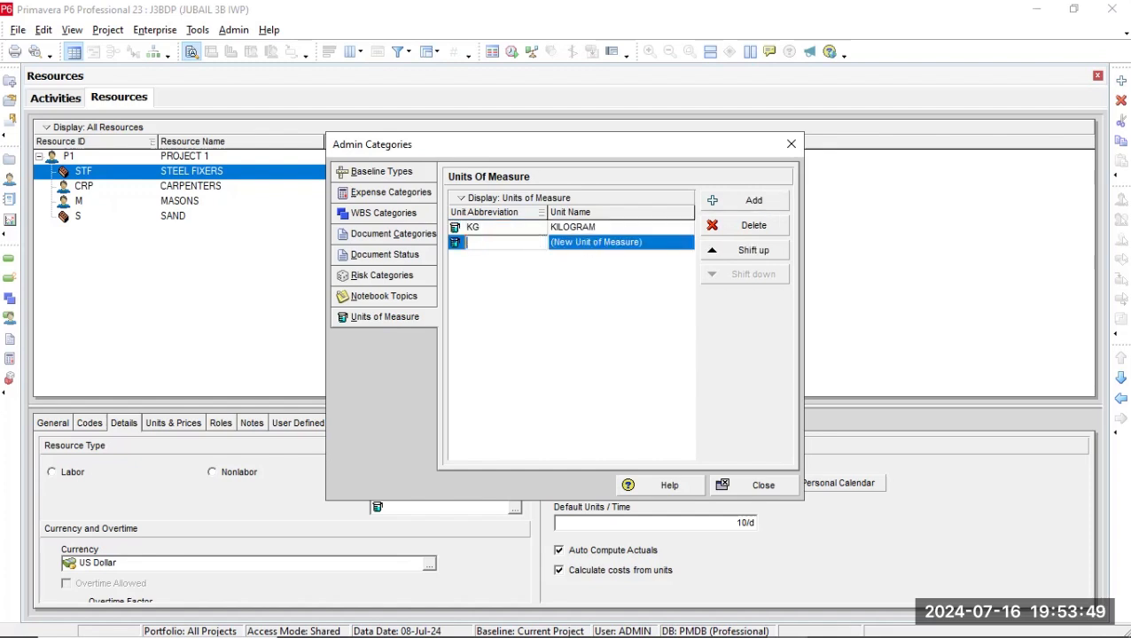
type("TON")
left_click(646, 242)
type("TONNE")
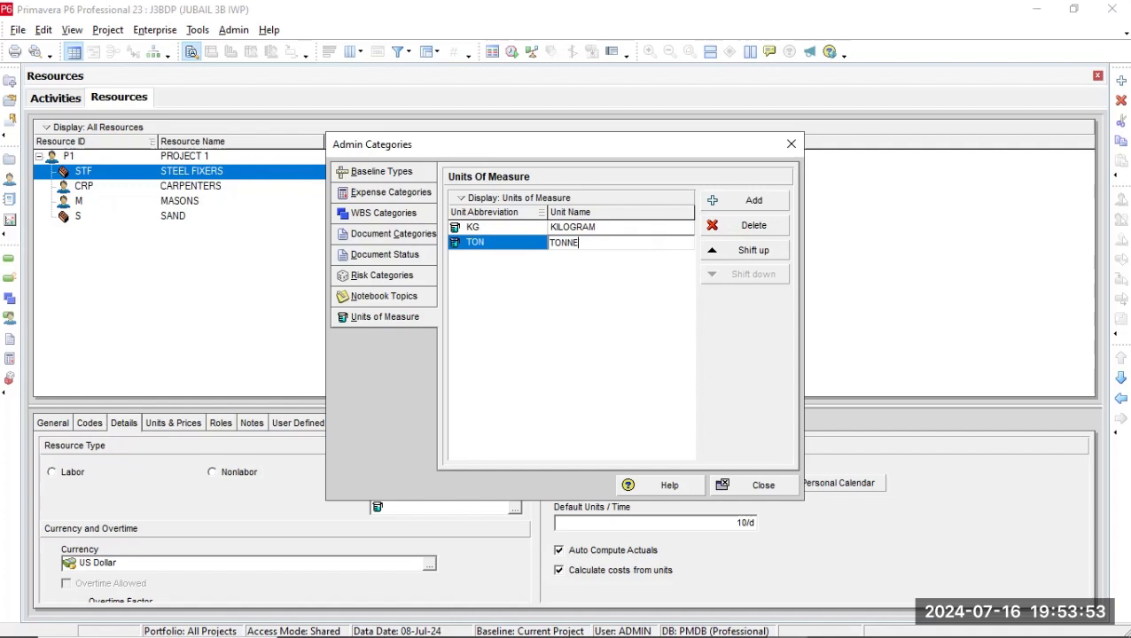
Add a third unit of measure with the abbreviation SQM and the name SQAURE METER.
left_click(727, 202)
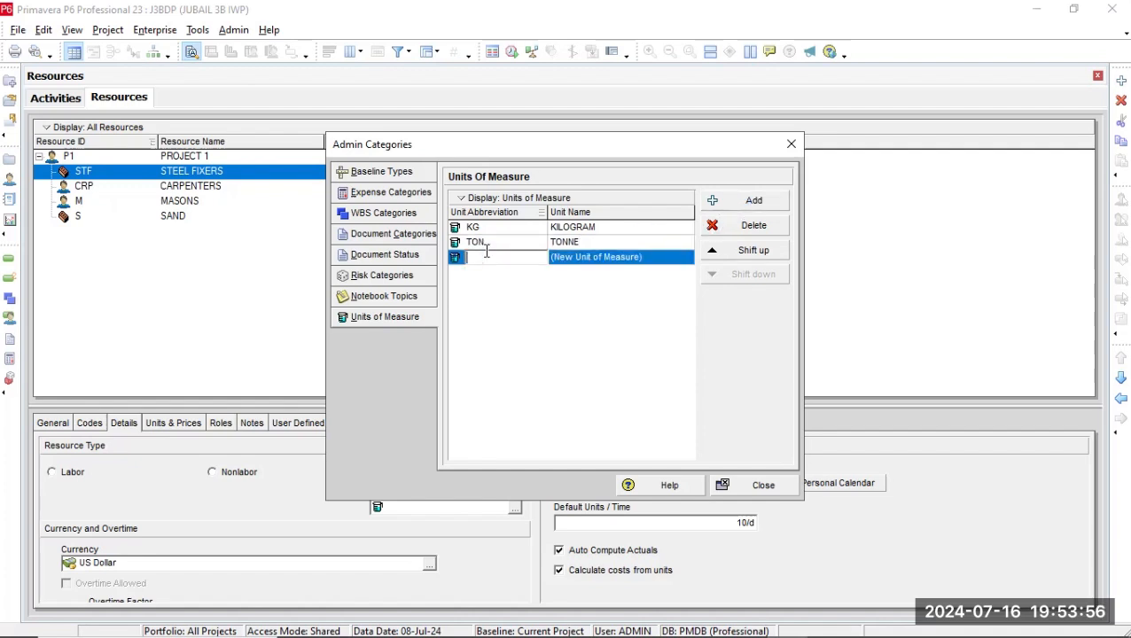
type("SQM")
left_click(610, 254)
left_click(608, 253)
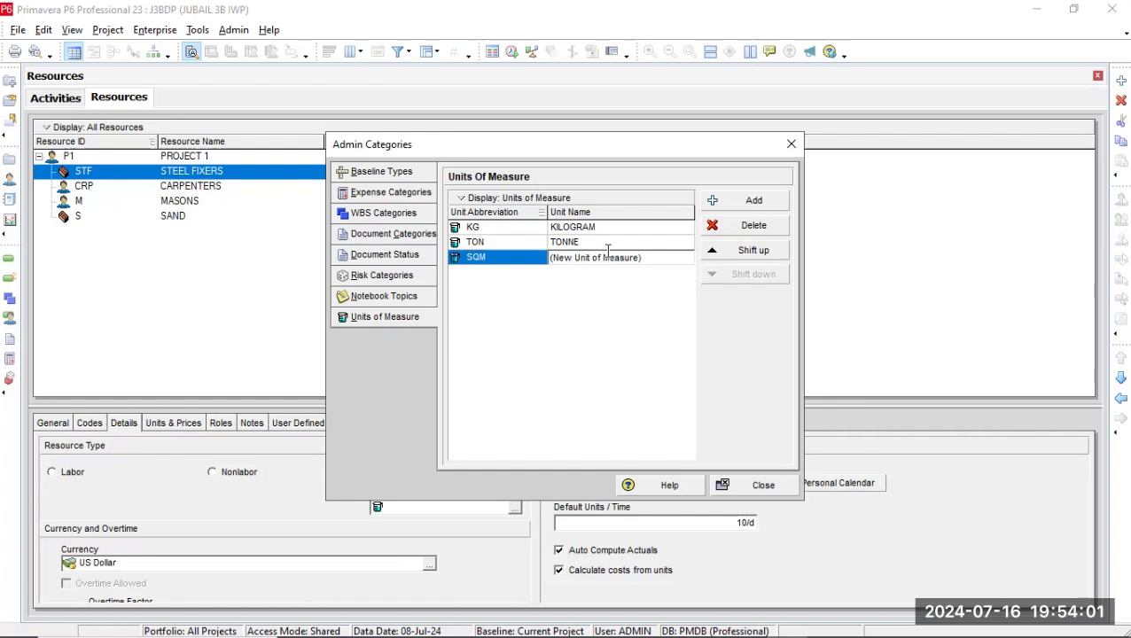
key("BackSpace")
key("BackSpace")
key("BackSpace")
key("BackSpace")
key("BackSpace")
key("BackSpace")
key("BackSpace")
key("BackSpace")
key("BackSpace")
key("BackSpace")
key("BackSpace")
key("BackSpace")
key("BackSpace")
key("BackSpace")
key("BackSpace")
key("BackSpace")
key("BackSpace")
key("BackSpace")
key("BackSpace")
key("BackSpace")
type("SQAUR")
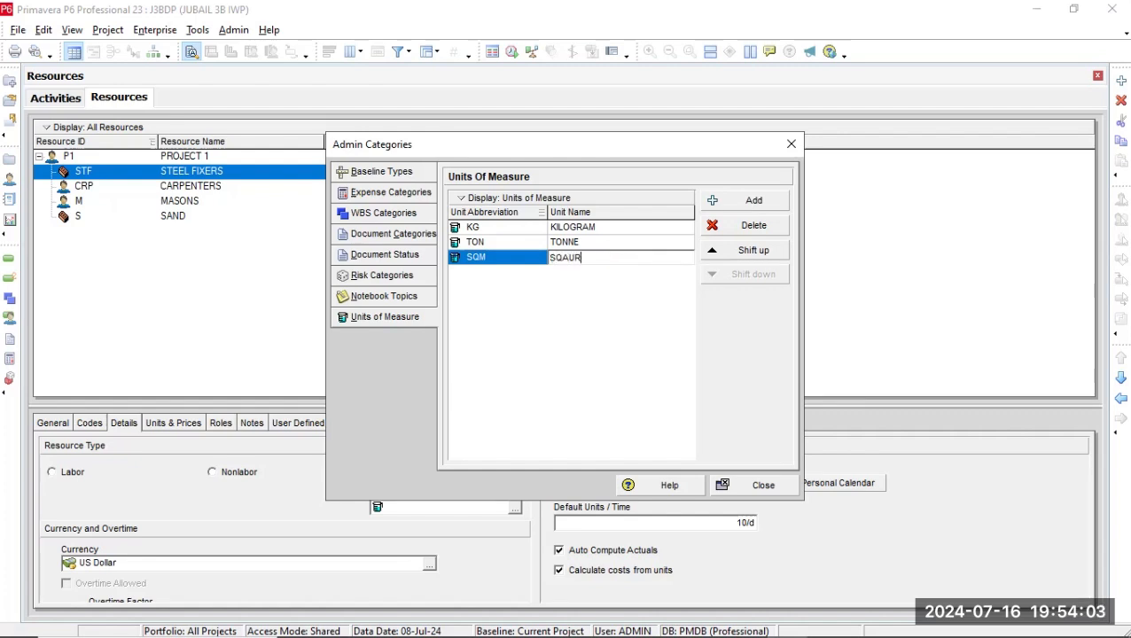
type("E METER")
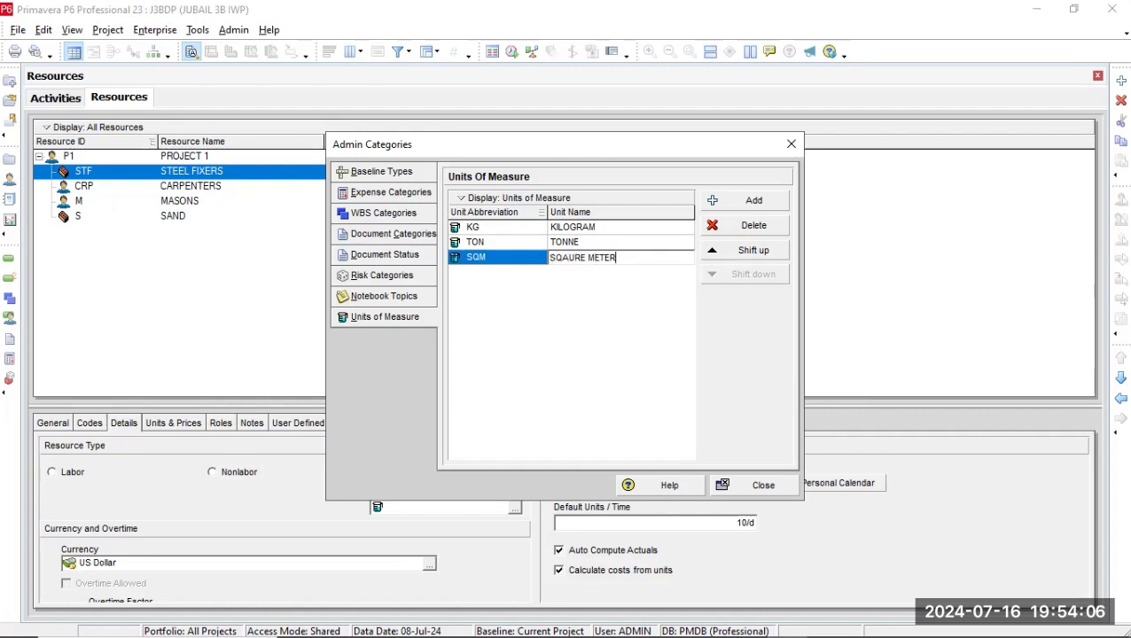
Add a fourth unit of measure with the abbreviation CUBICM.
left_click(750, 198)
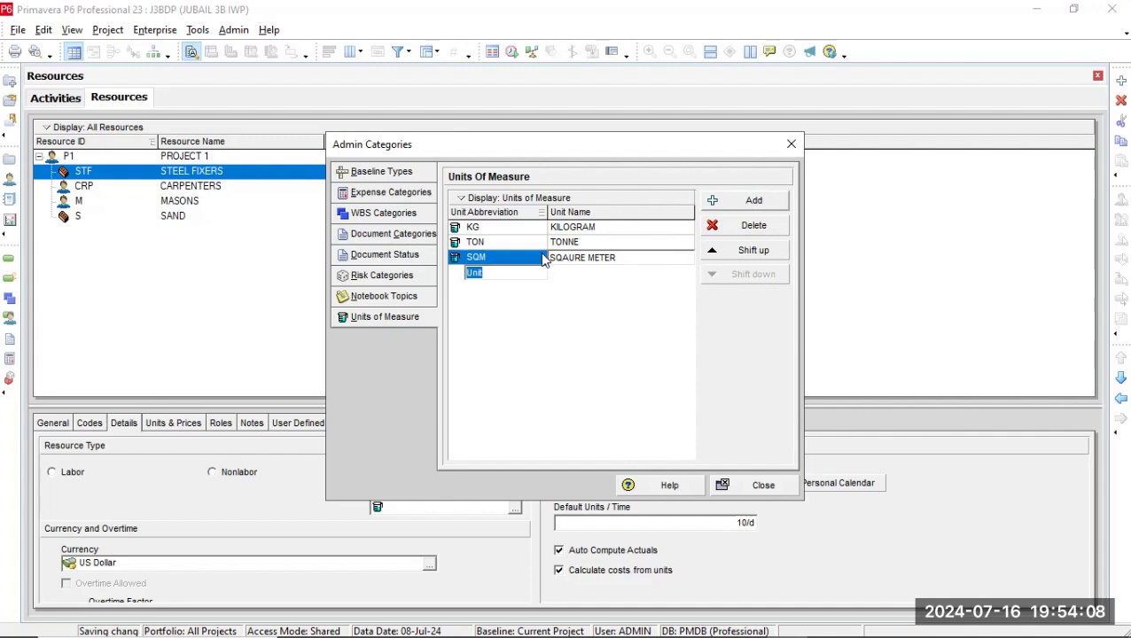
type("C")
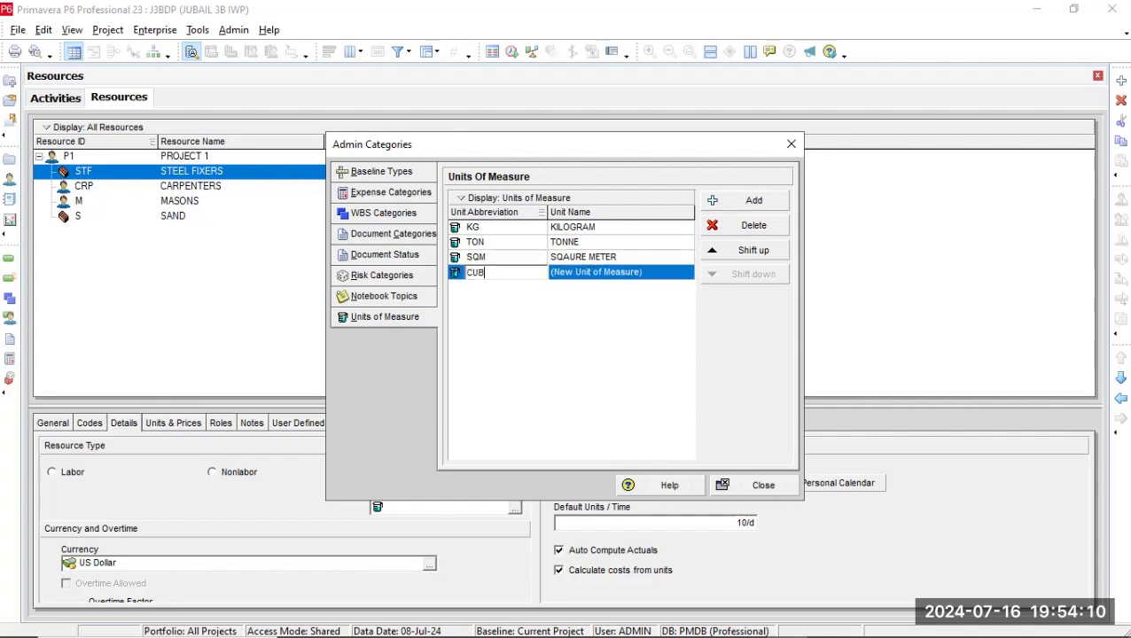
type("UB")
key("BackSpace")
type("M")
key("BackSpace")
type("BICM")
Name the CUBICM unit CUBIC METER, add one more unit of measure with its default values, and close the admin categories.
left_click(645, 277)
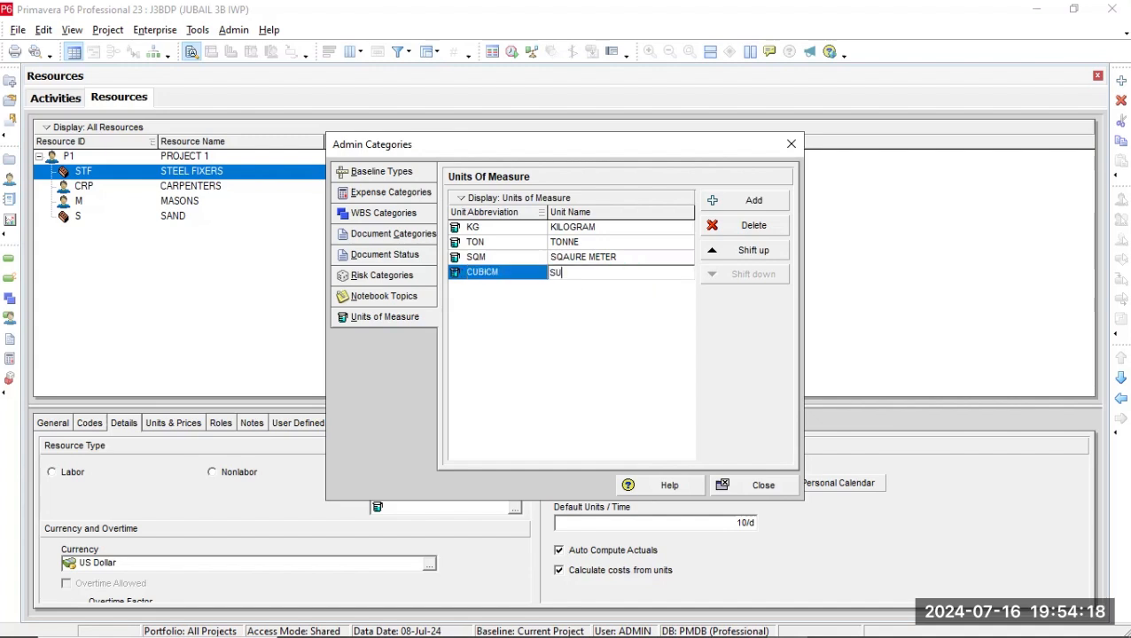
key("BackSpace")
key("BackSpace")
key("BackSpace")
type("CUBIC ME")
left_click(752, 199)
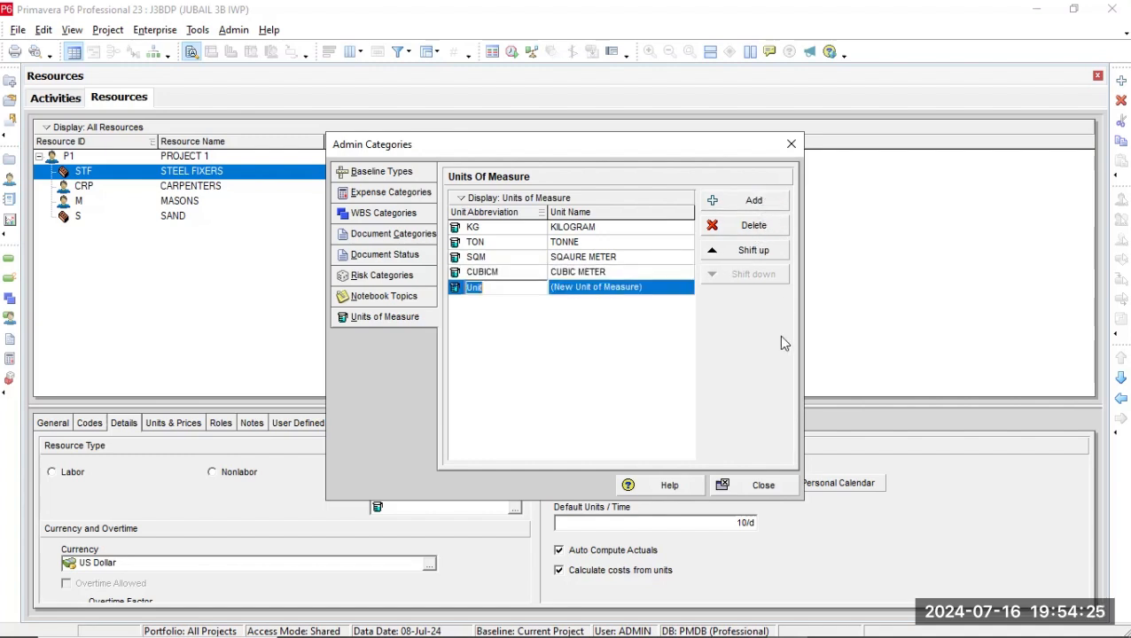
left_click(760, 494)
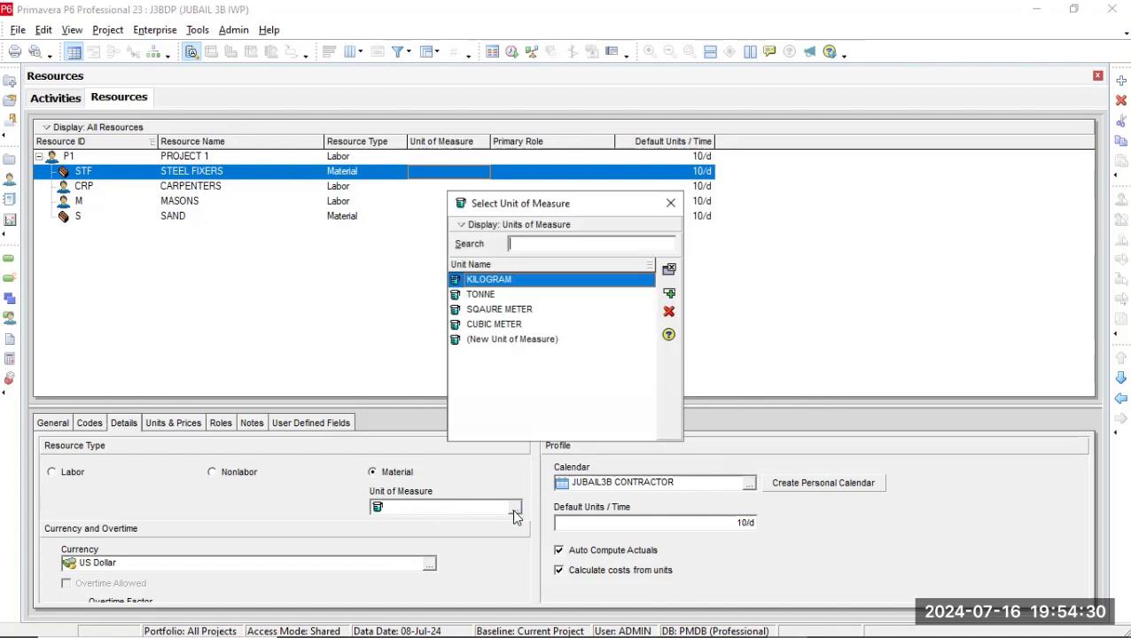
Assign CUBIC METER as the unit of measure of the SAND material resource.
left_click(671, 202)
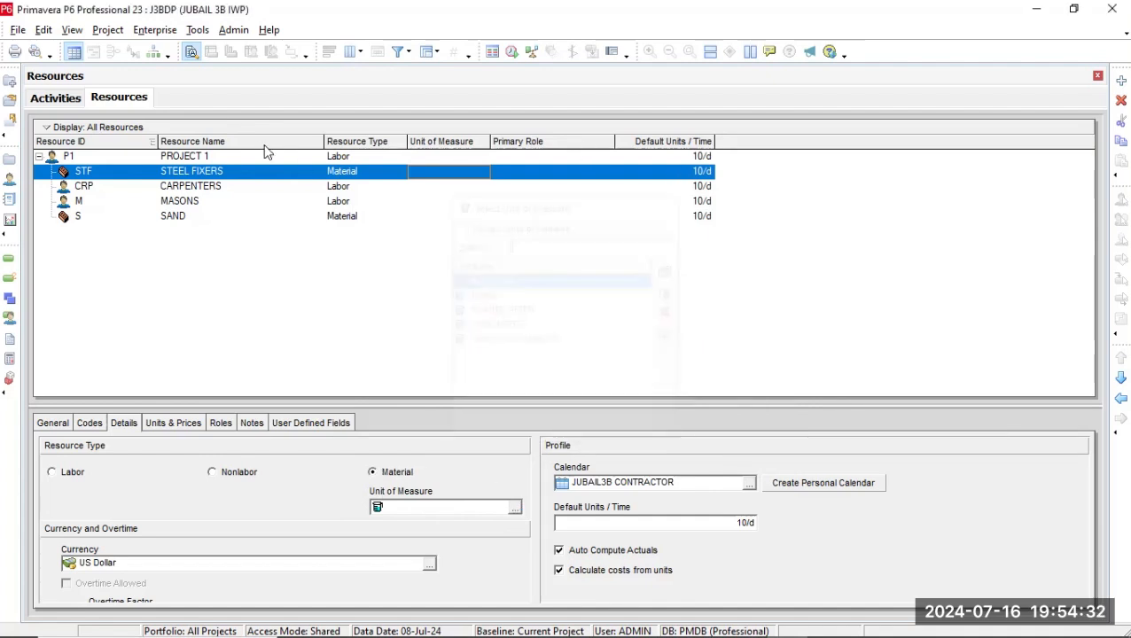
left_click(155, 206)
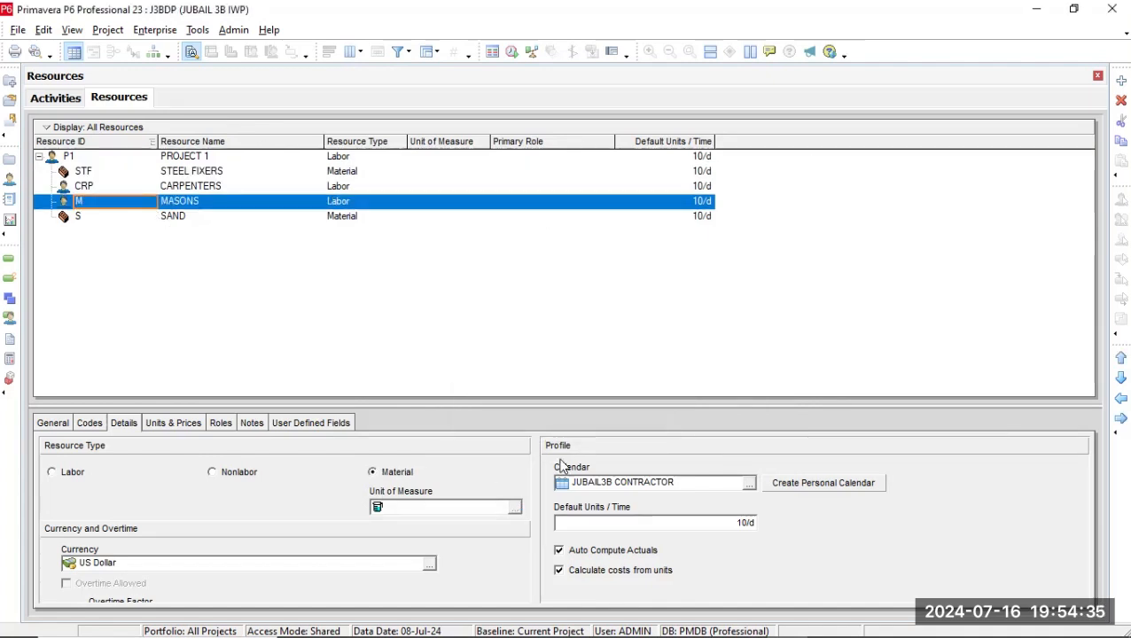
left_click(164, 218)
left_click(514, 506)
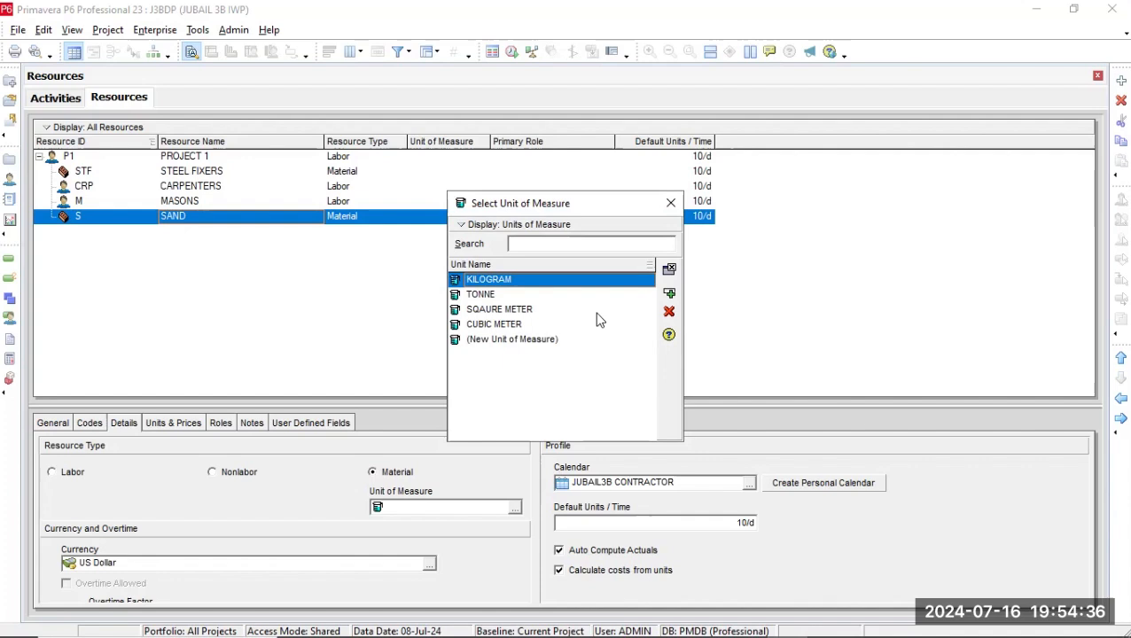
left_click(536, 323)
left_click(669, 296)
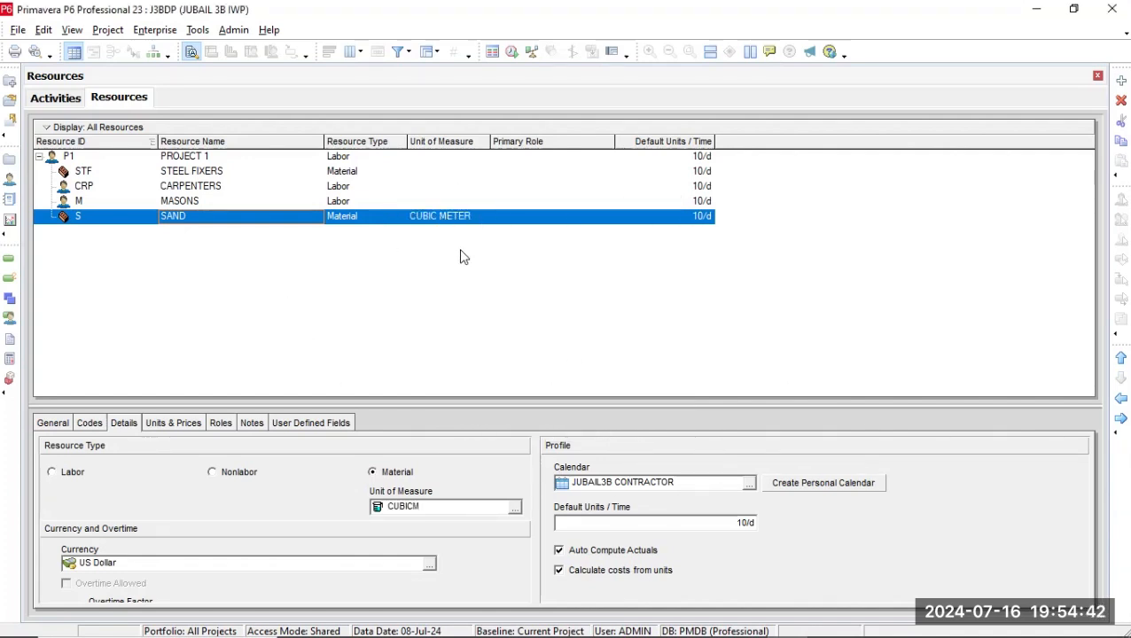
Examine the primary roles, general information and assignable resource codes of the MASONS resource.
left_click(541, 160)
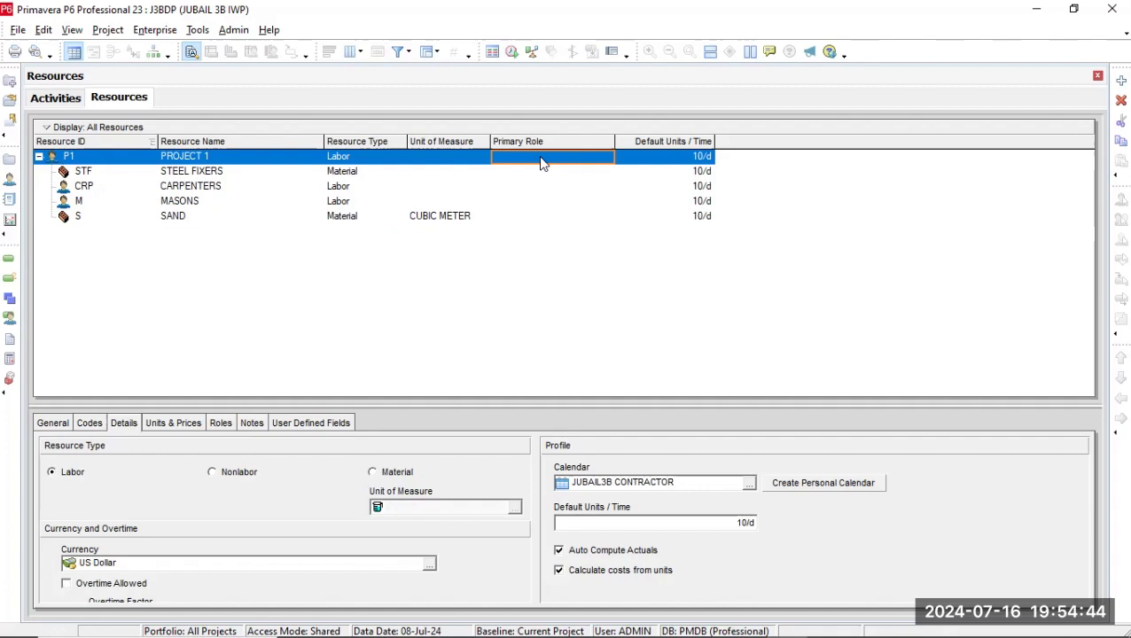
left_click(545, 204)
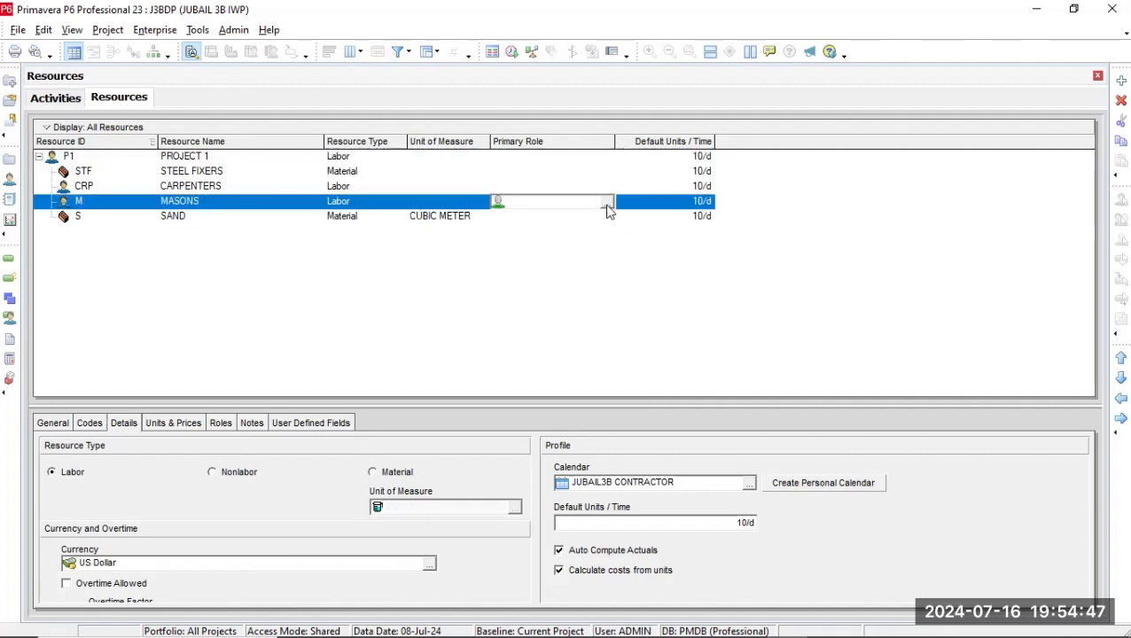
left_click(606, 202)
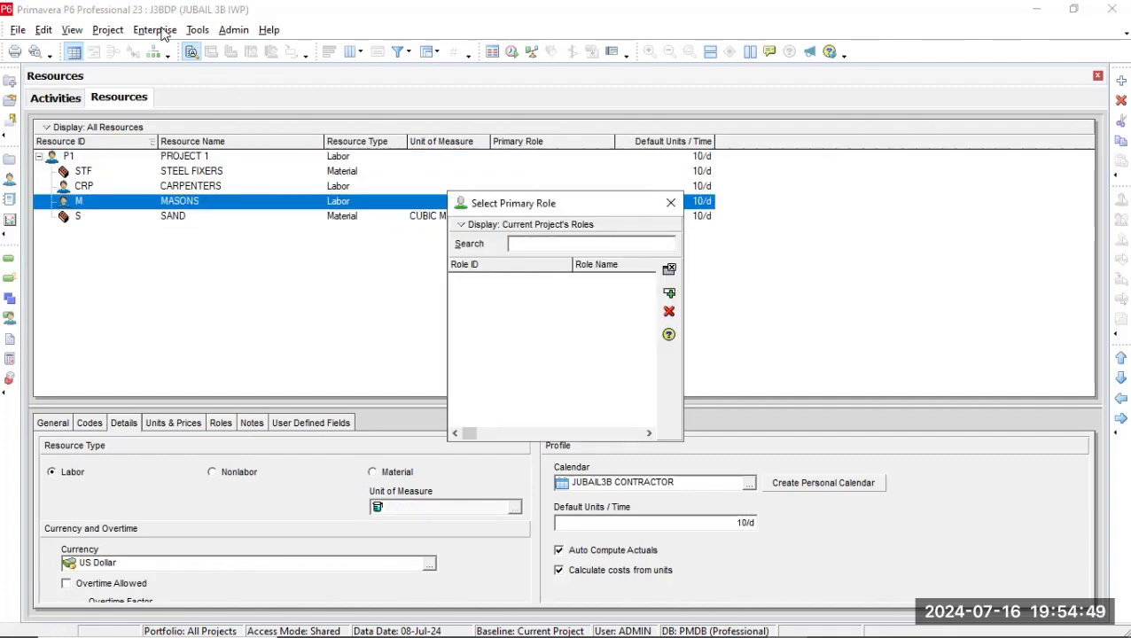
left_click(671, 203)
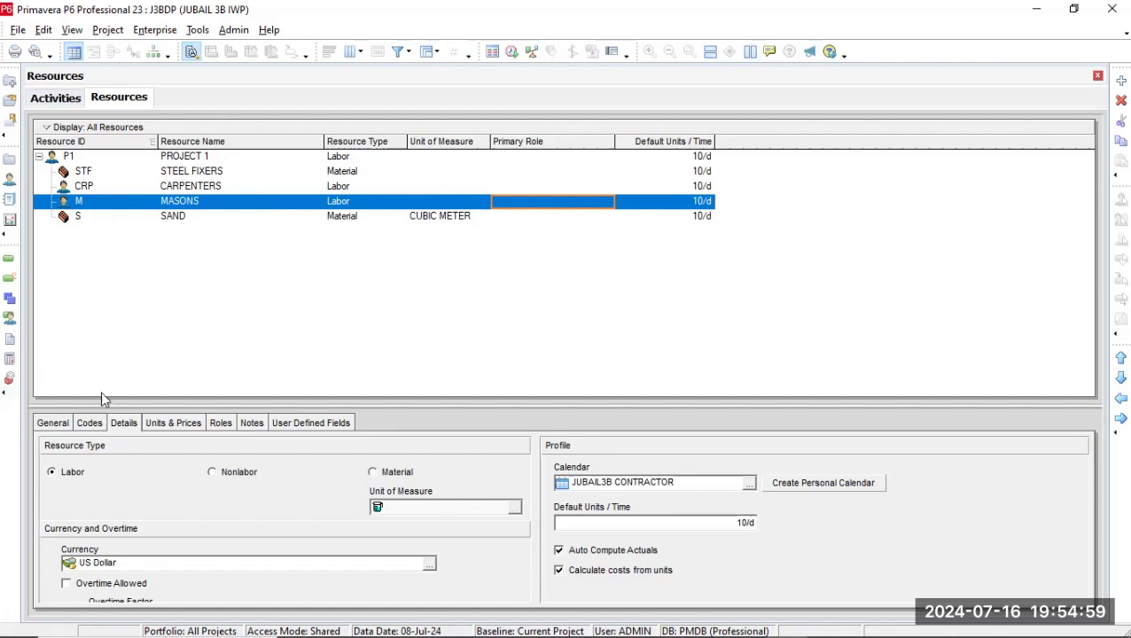
left_click(54, 423)
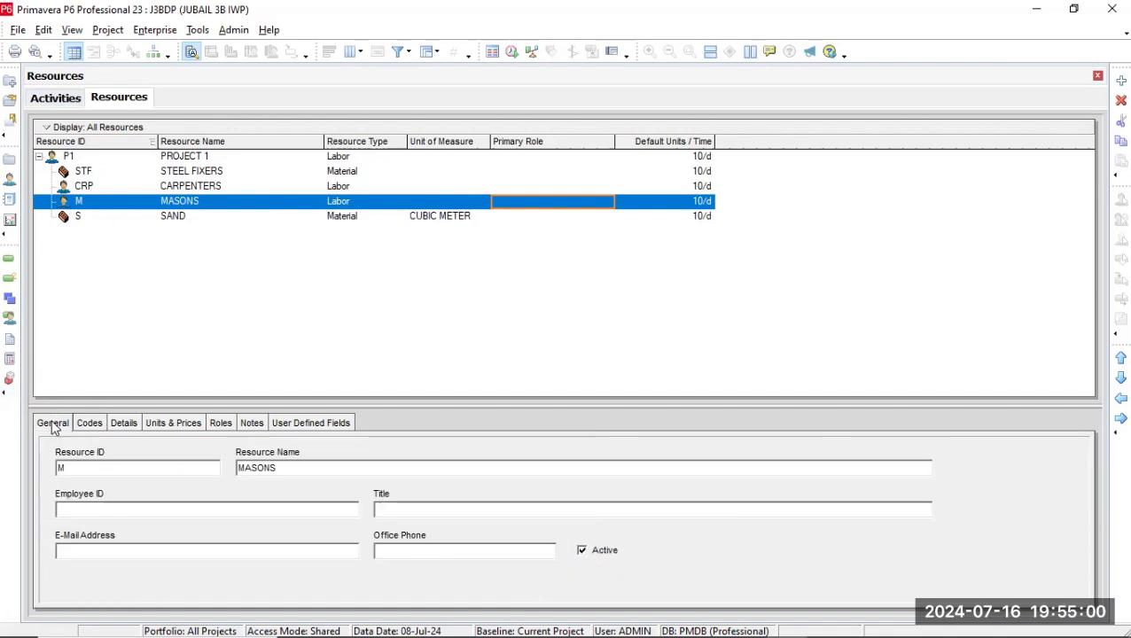
left_click(68, 466)
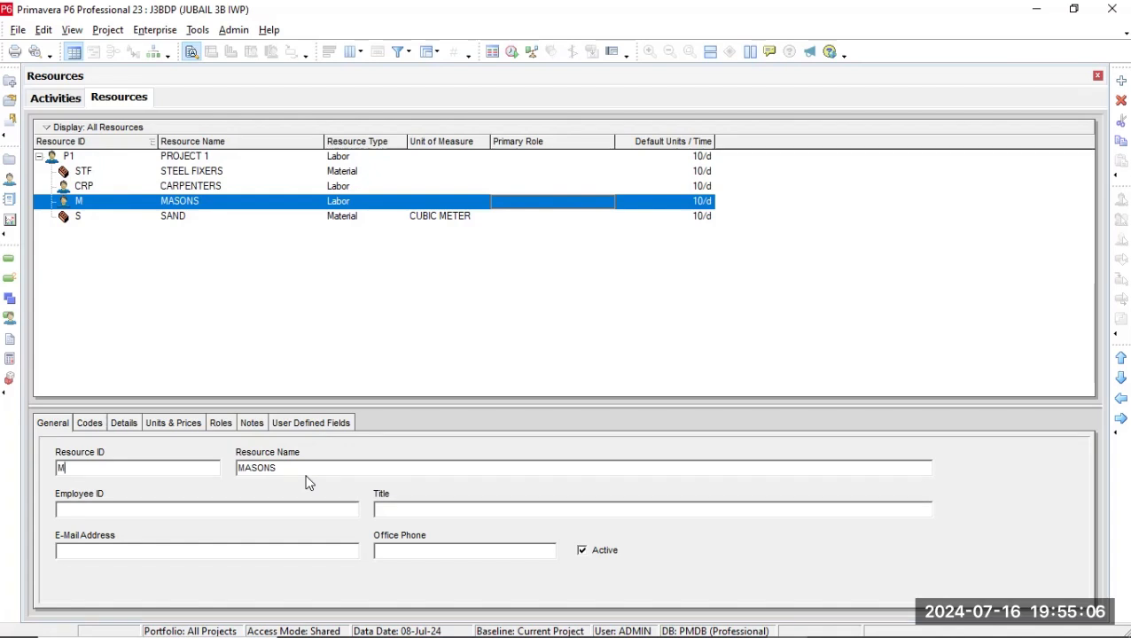
left_click(274, 507)
left_click(582, 550)
left_click(97, 424)
left_click(78, 592)
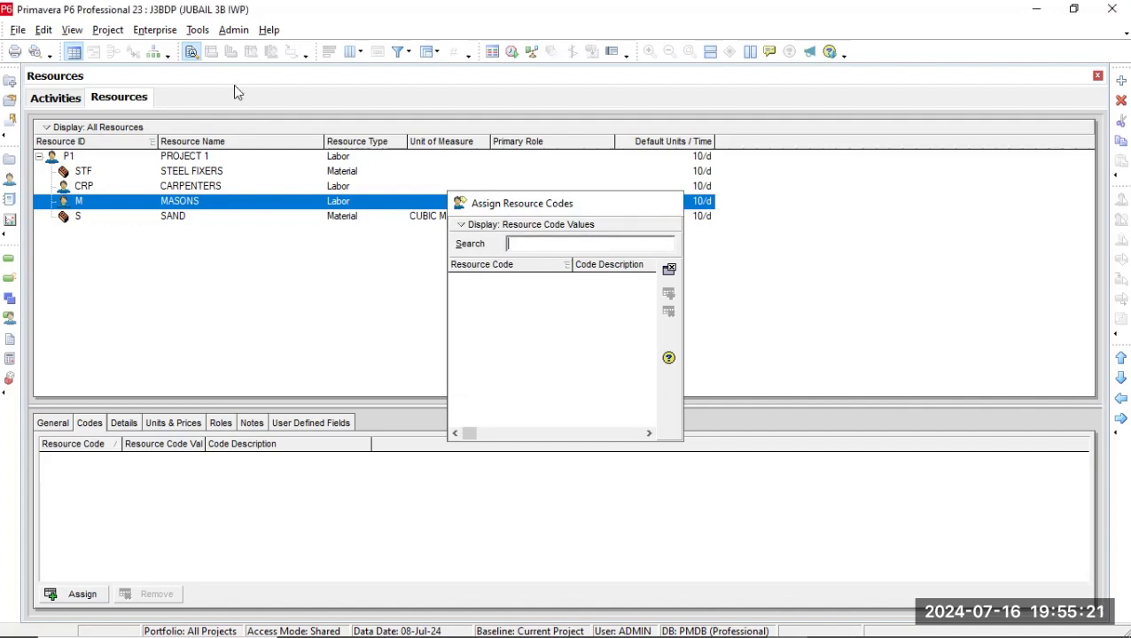
key("Escape")
Add a resource code definition with its default name and maximum length in the enterprise resource codes, and close them.
left_click(154, 30)
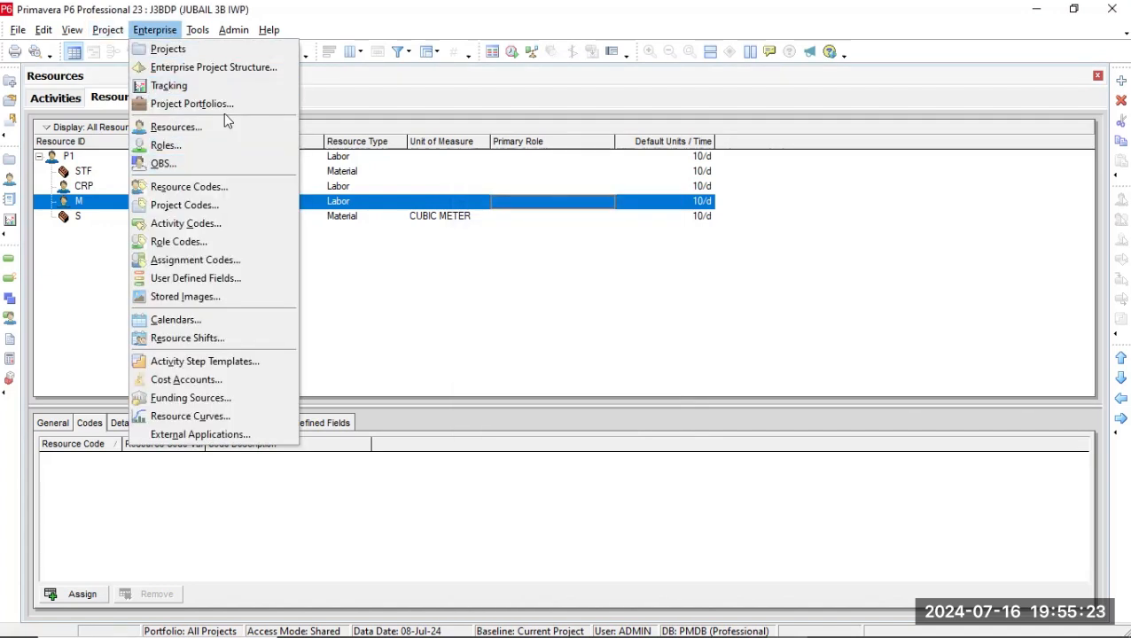
left_click(202, 187)
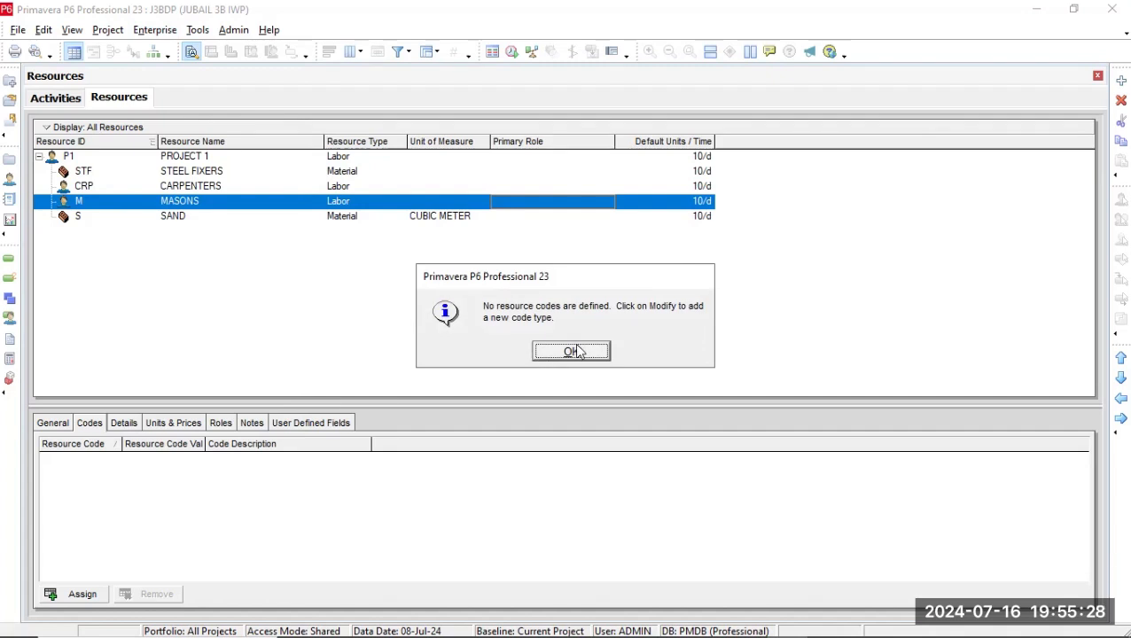
left_click(575, 350)
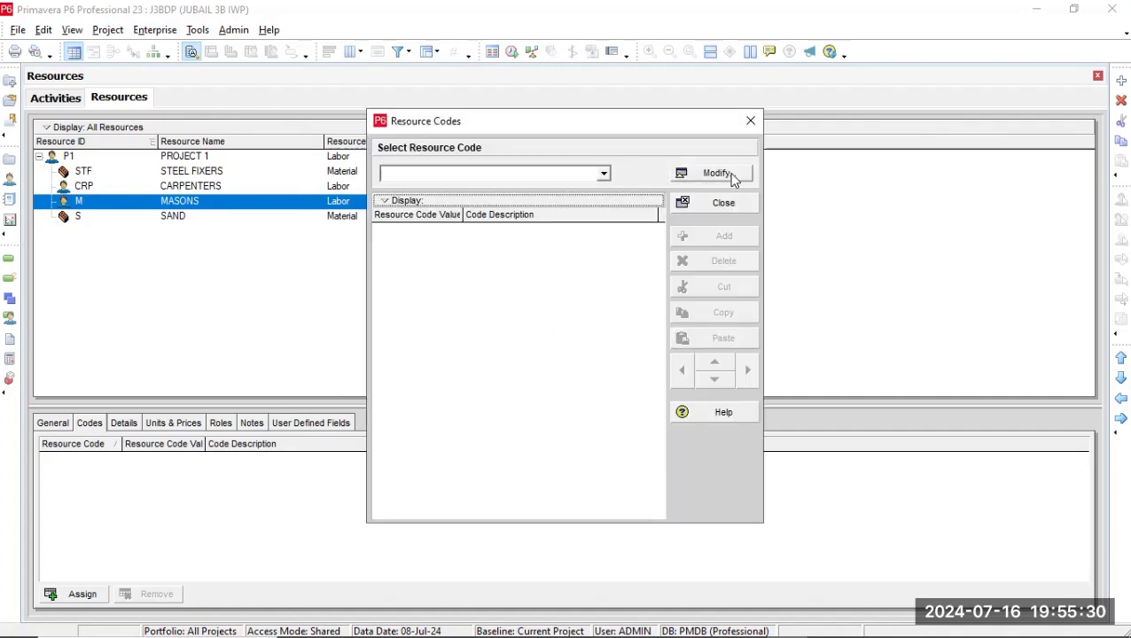
left_click(604, 174)
left_click(604, 174)
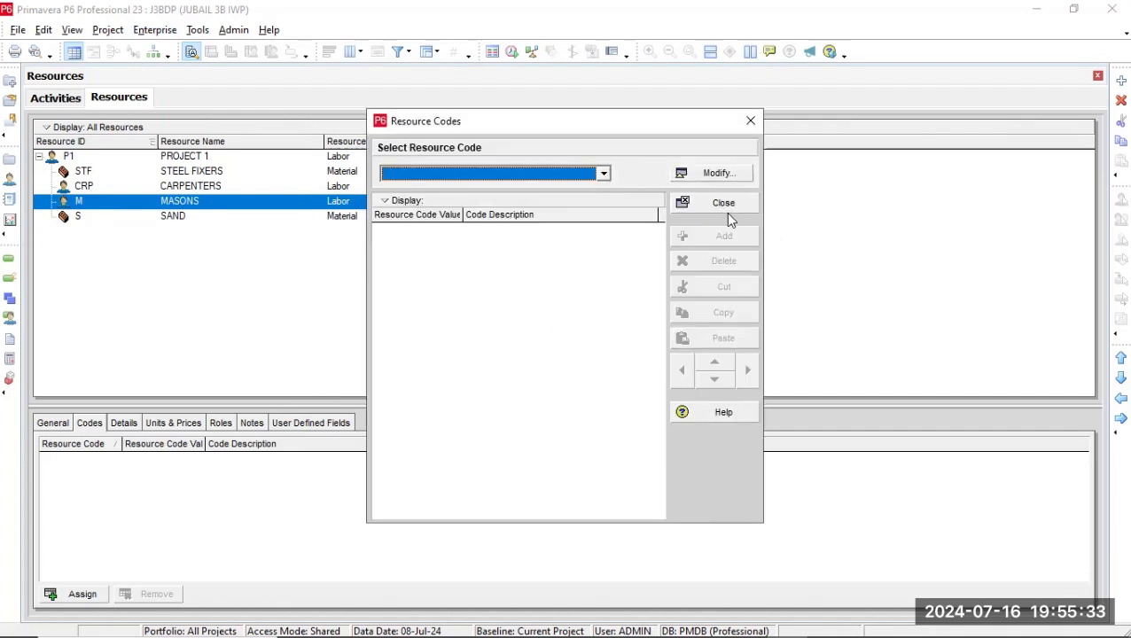
left_click(722, 177)
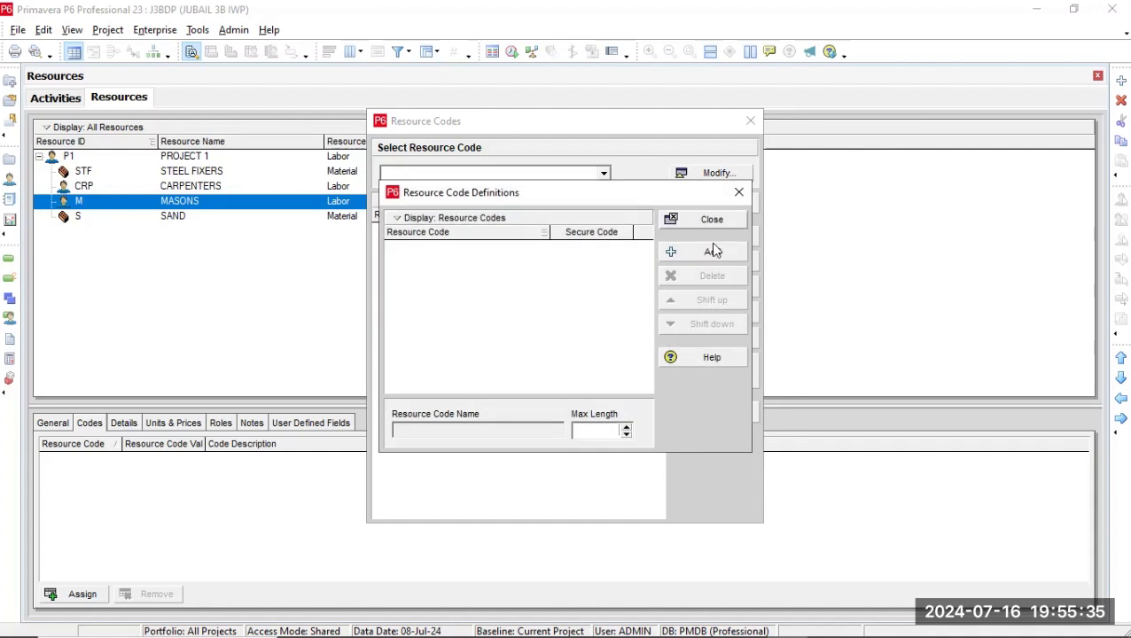
left_click(714, 251)
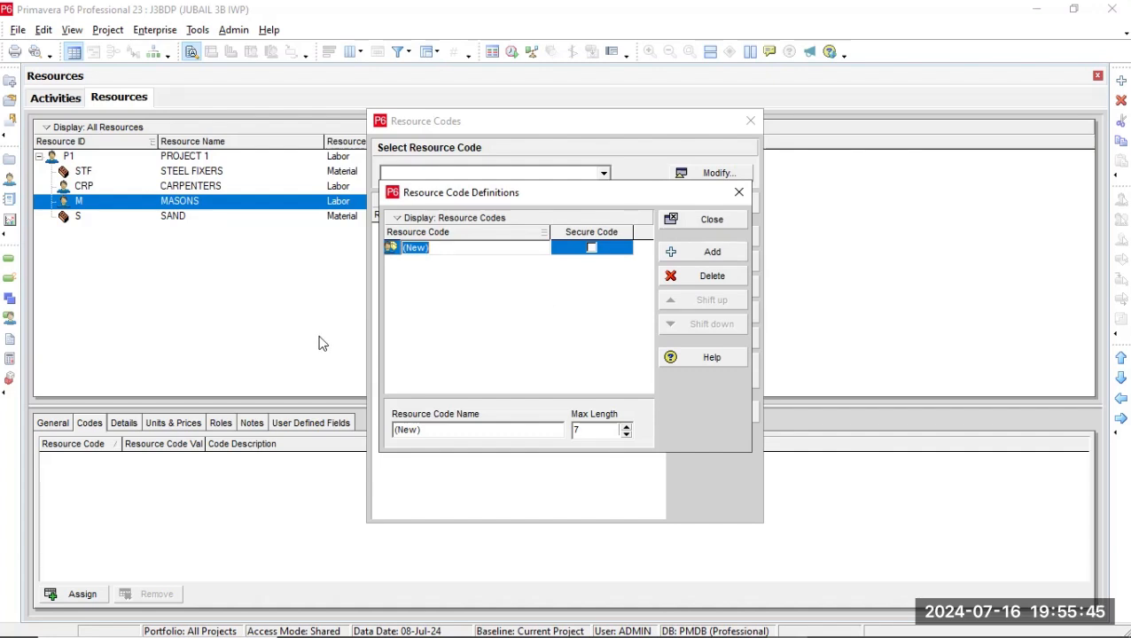
left_click(719, 216)
left_click(710, 219)
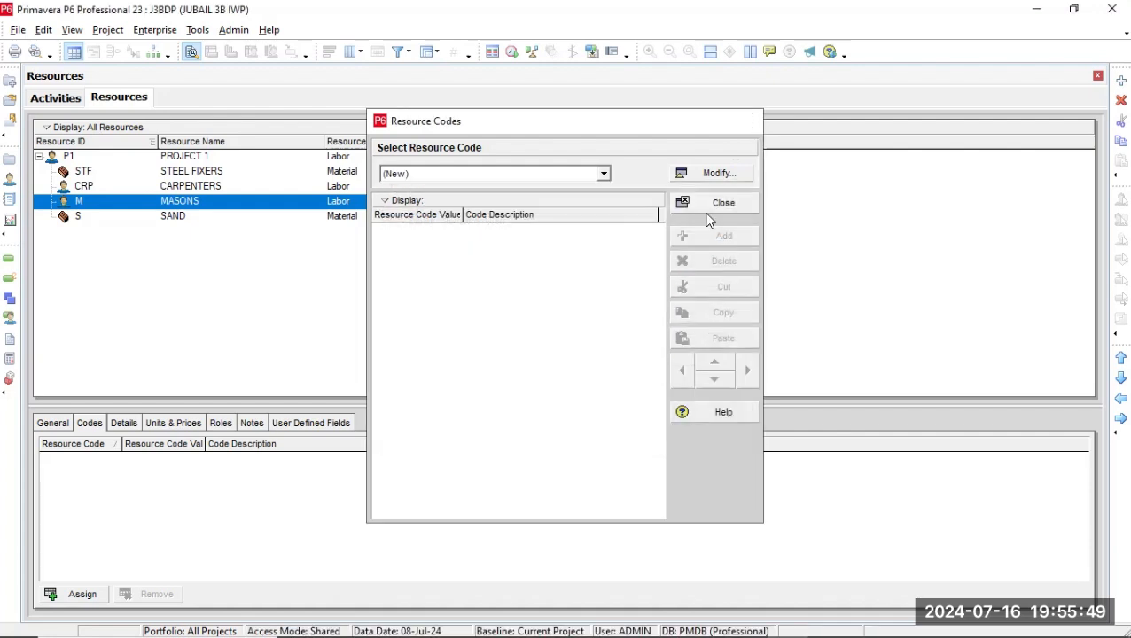
left_click(707, 215)
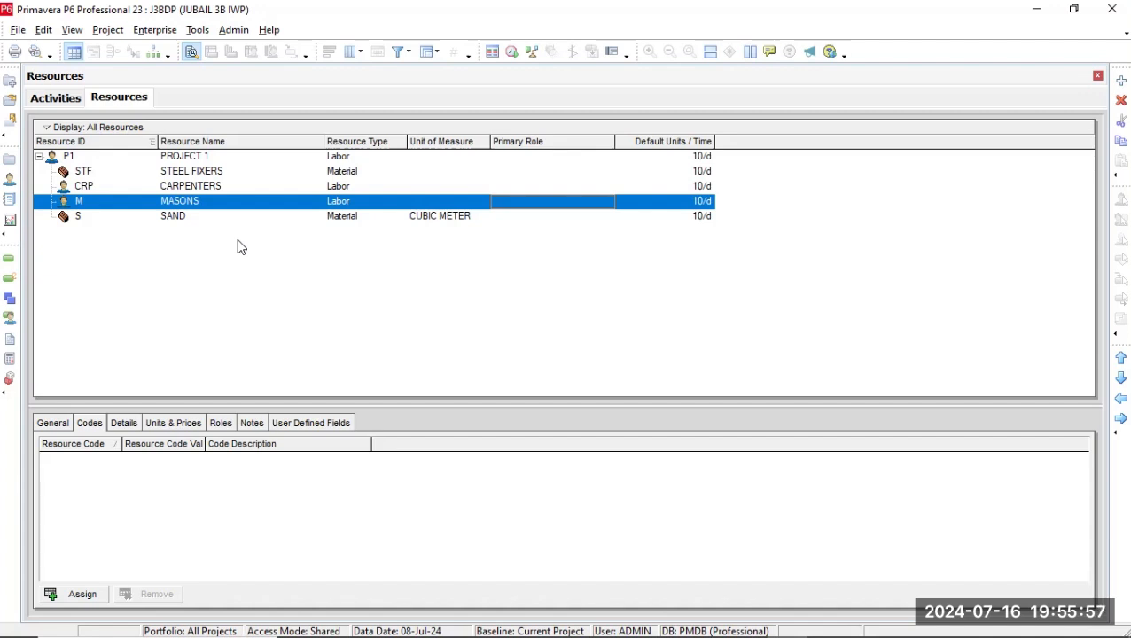
Examine the MASONS resource's type and profile details, prices, available shifts, roles and user-defined fields.
left_click(118, 425)
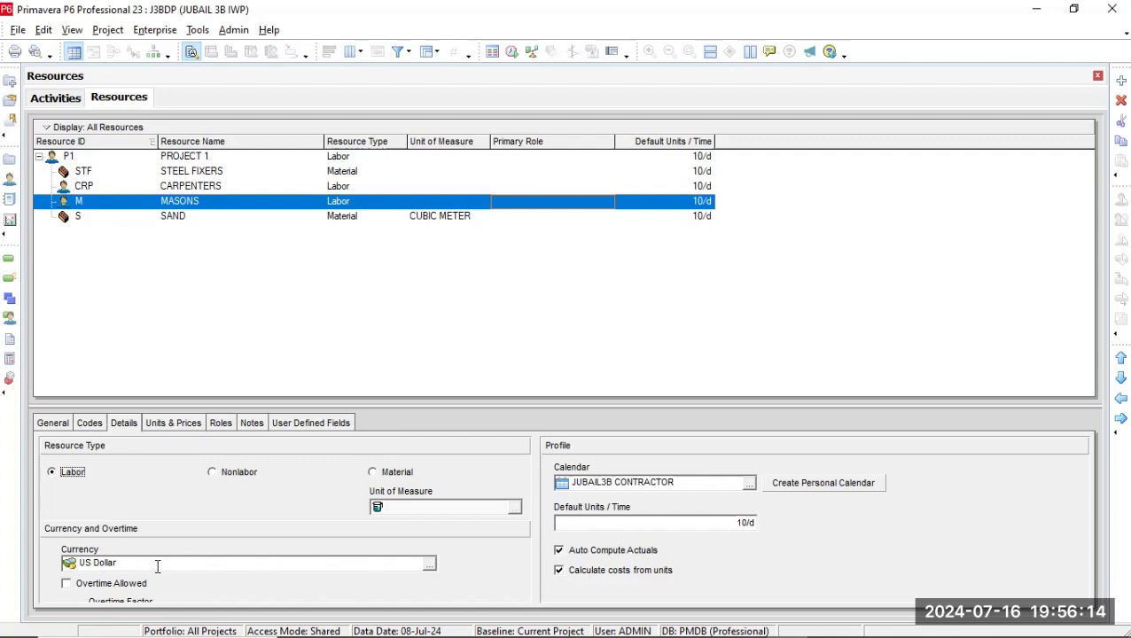
left_click(167, 422)
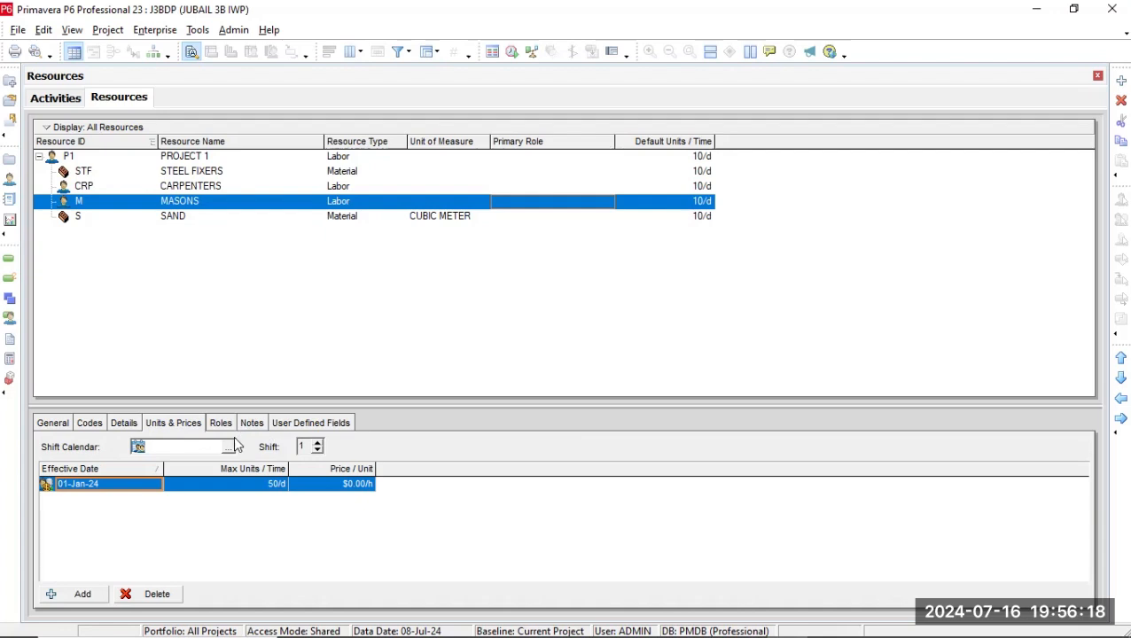
left_click(228, 446)
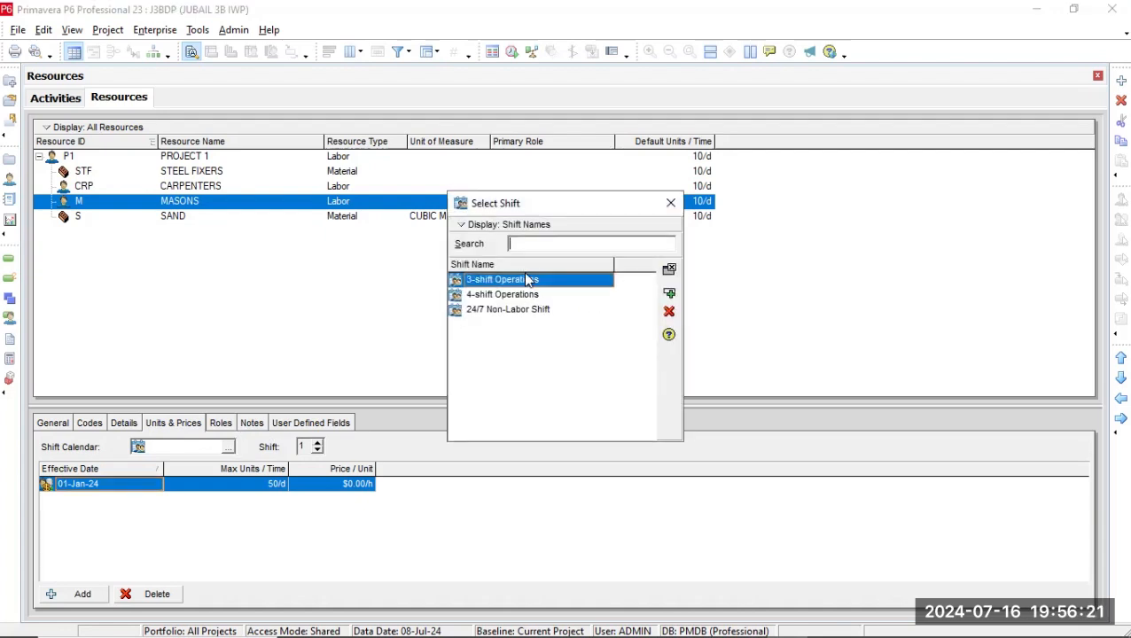
left_click(542, 310)
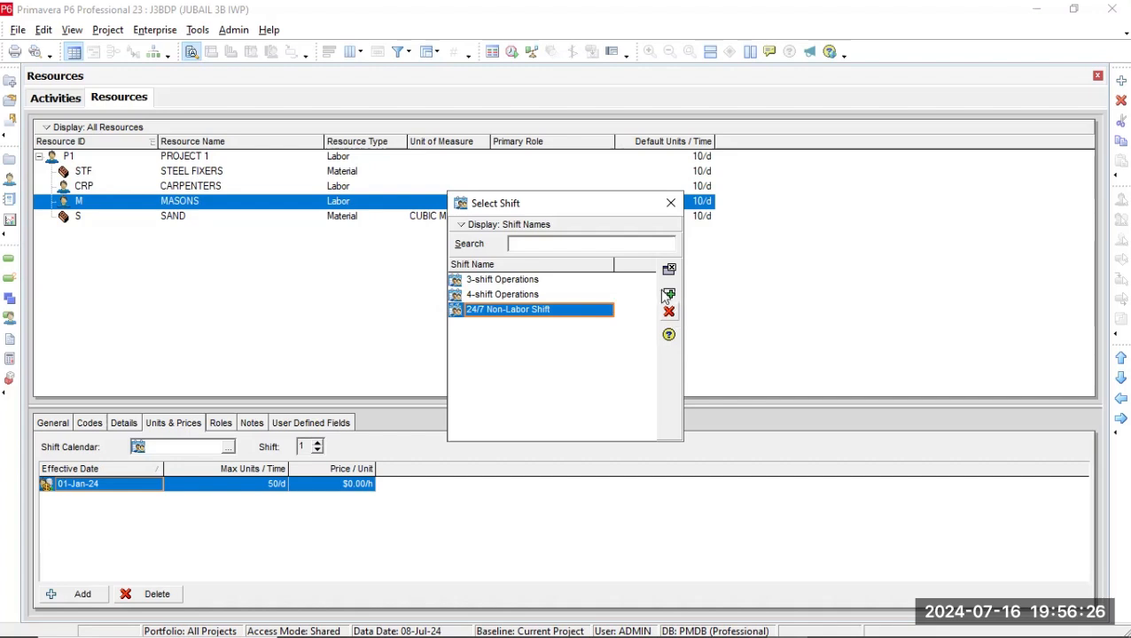
left_click(671, 205)
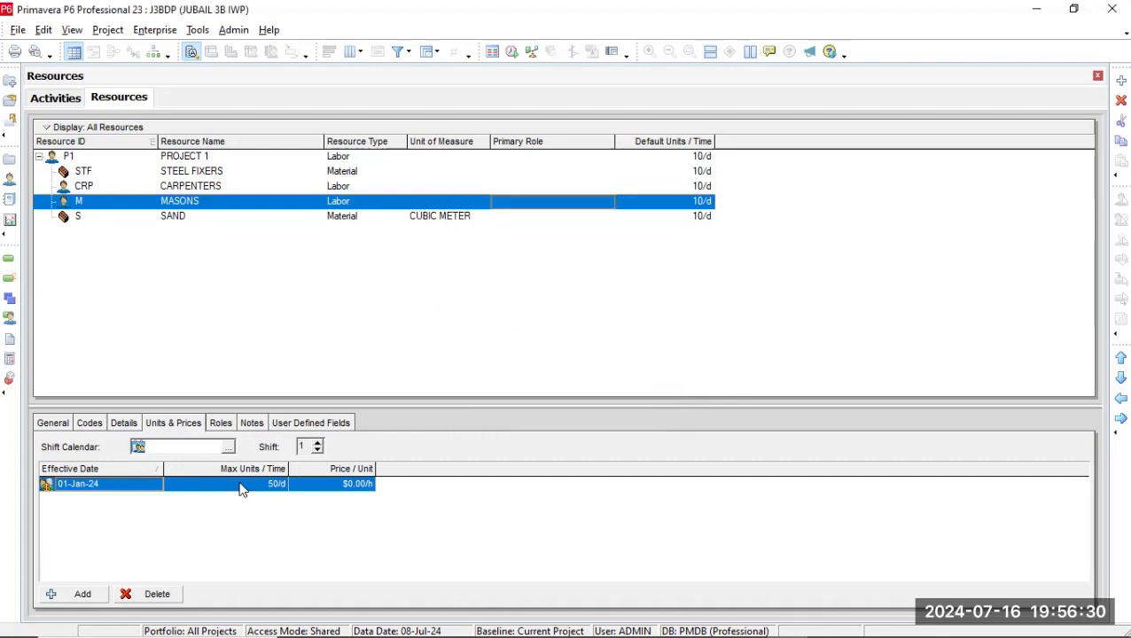
left_click(224, 425)
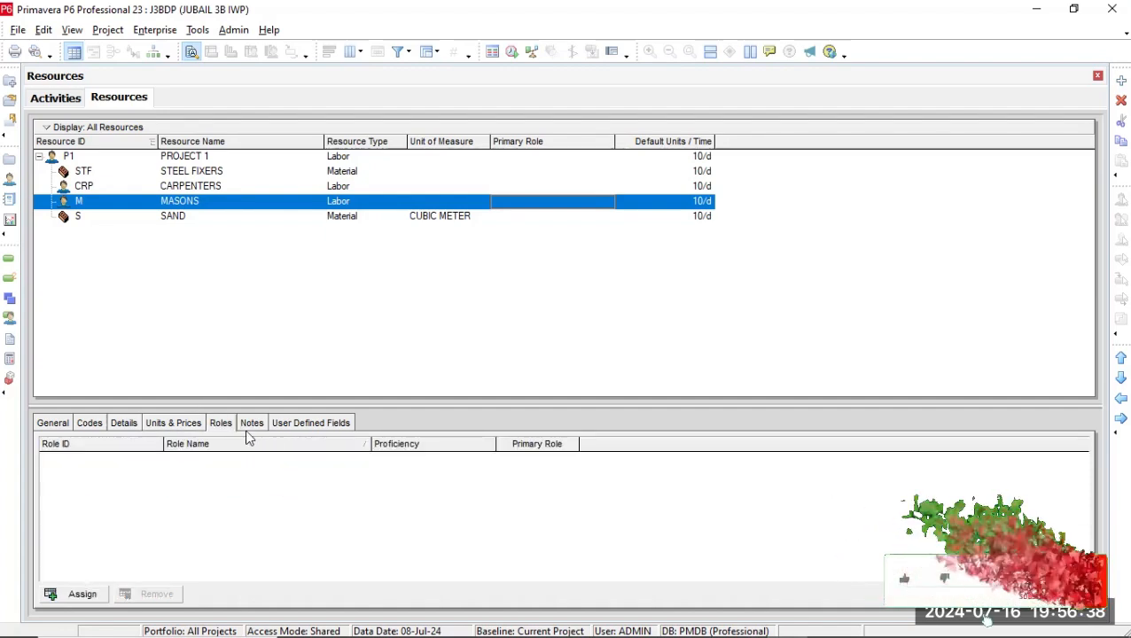
left_click(292, 429)
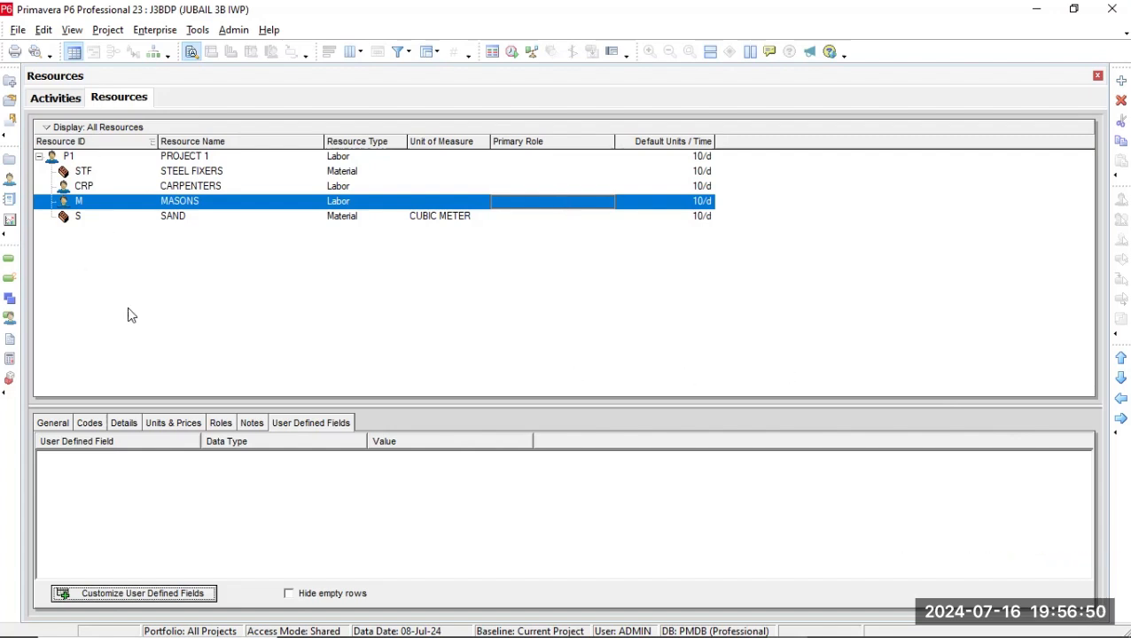
mouse_move(878, 60)
left_click(1093, 11)
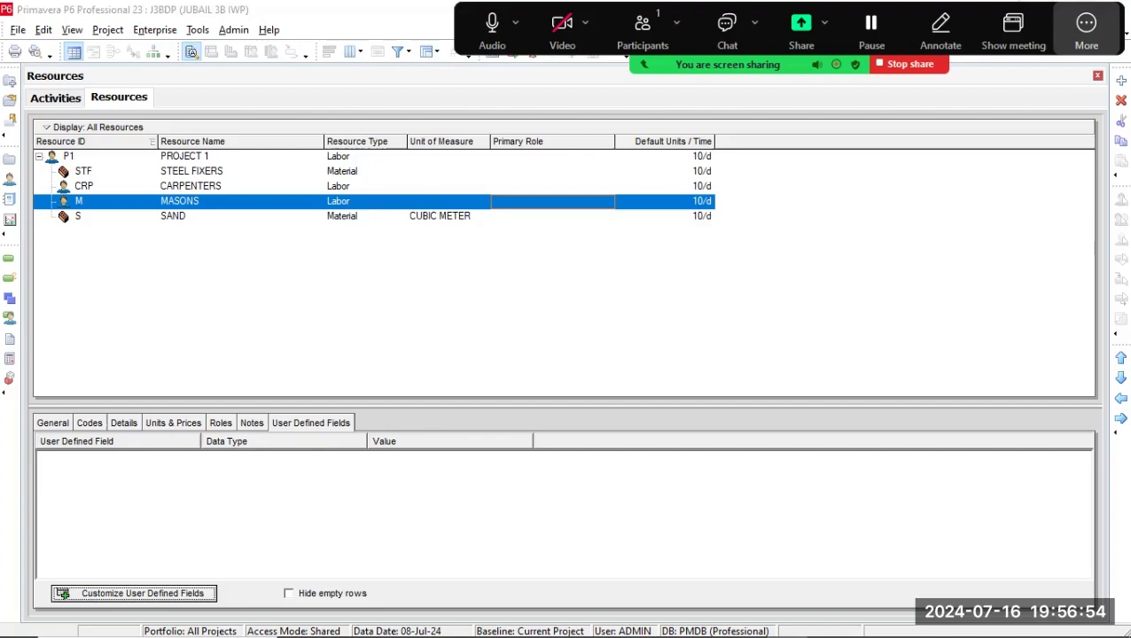
left_click(1046, 79)
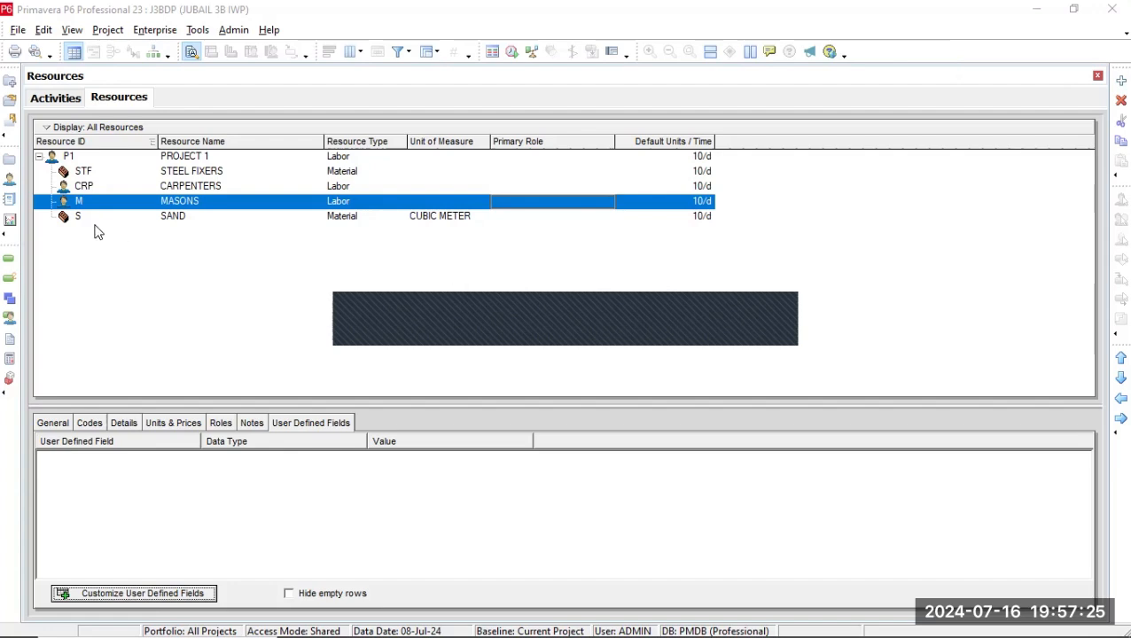
Review the duration type options of the BACKFILLING WORK activity, keeping Fixed Duration & Units selected.
left_click(58, 98)
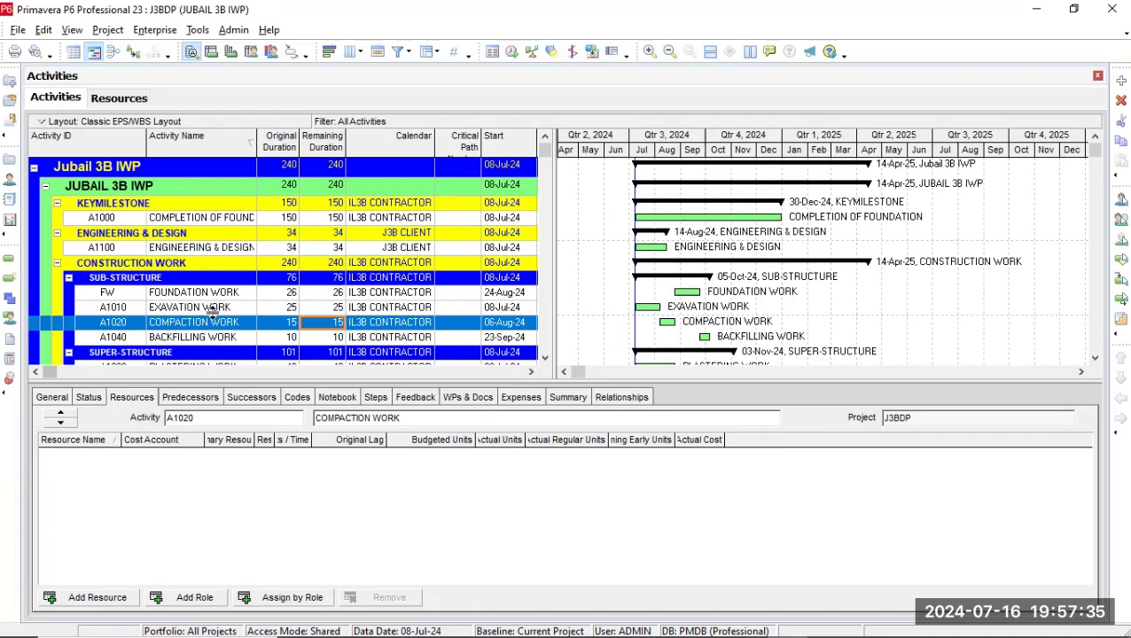
left_click(212, 337)
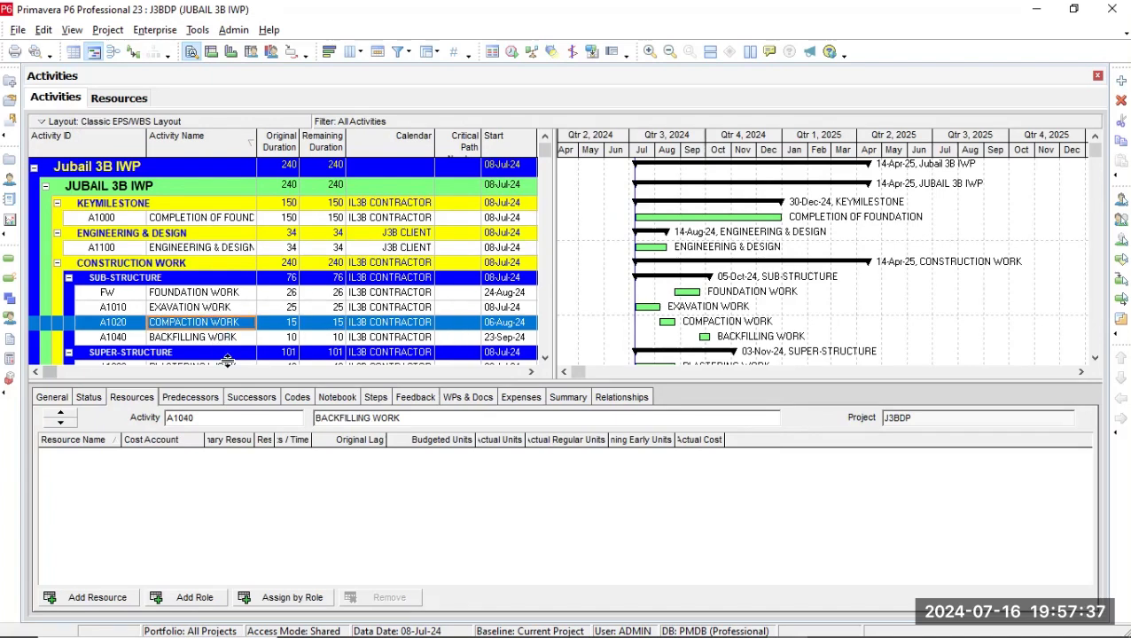
left_click(60, 401)
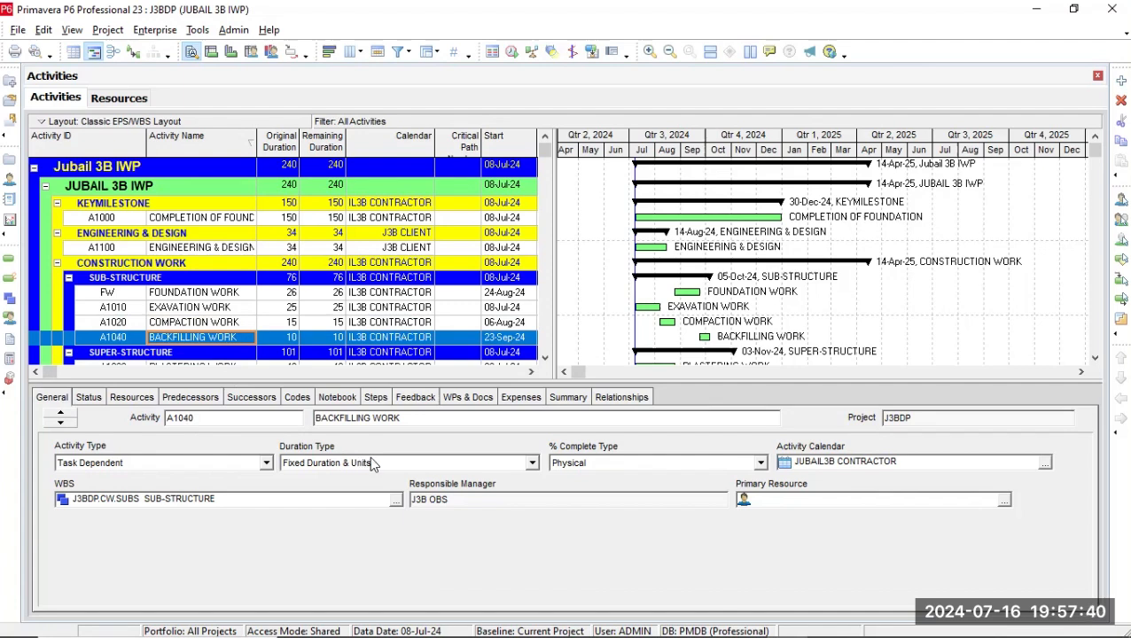
left_click(533, 464)
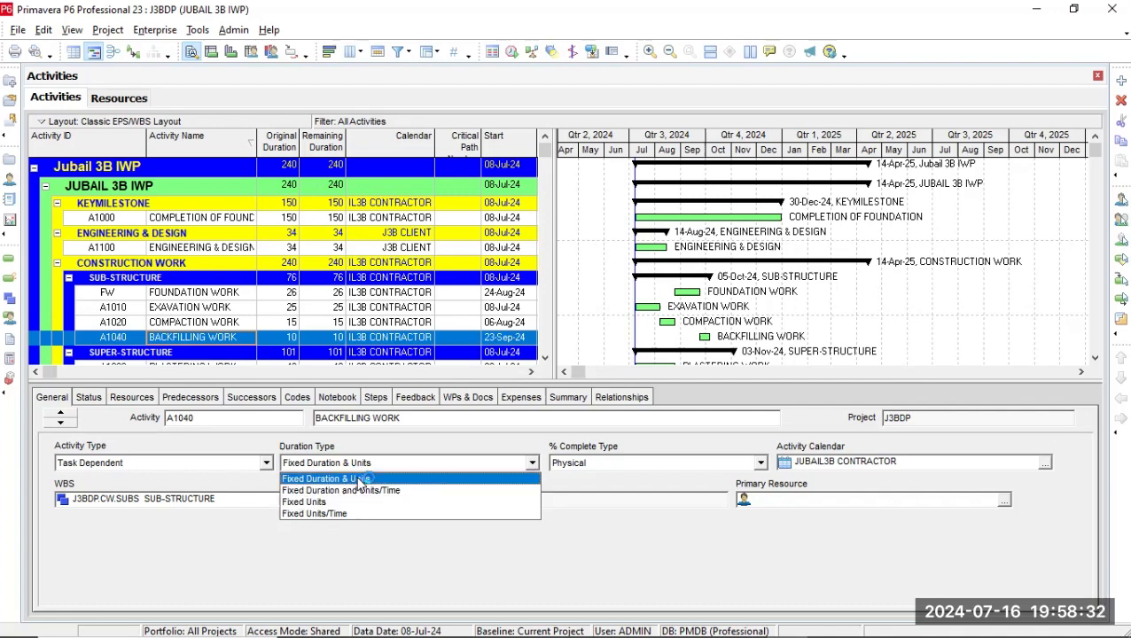
left_click(359, 480)
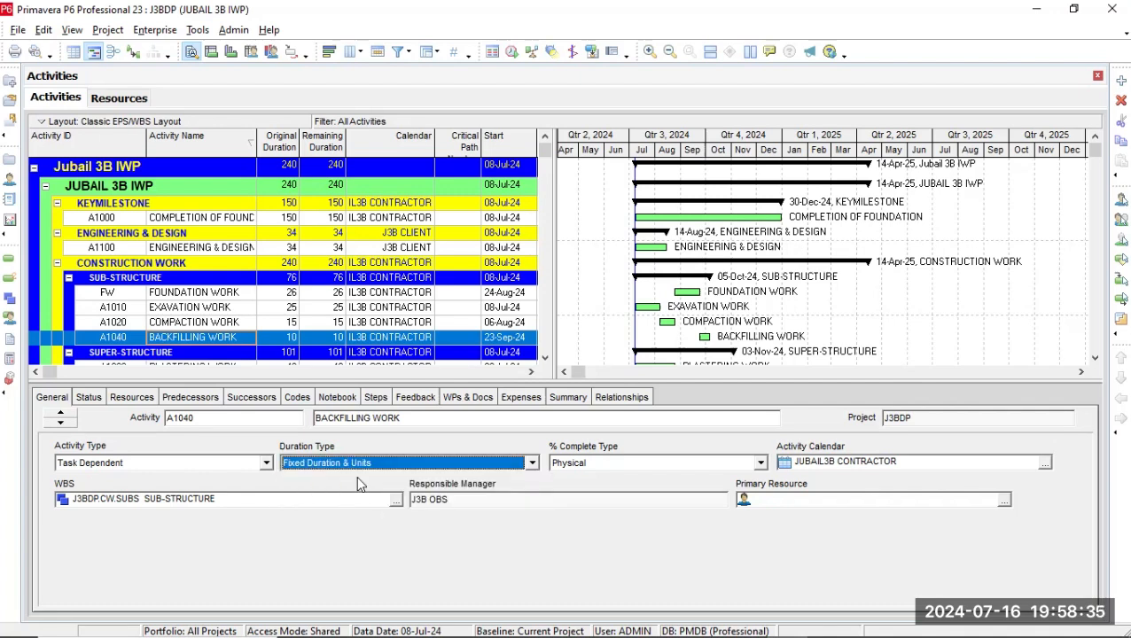
Assign the STEEL FIXERS, CARPENTERS, MASONS and SAND resources to the FOUNDATION WORK activity.
left_click(221, 293)
left_click(149, 401)
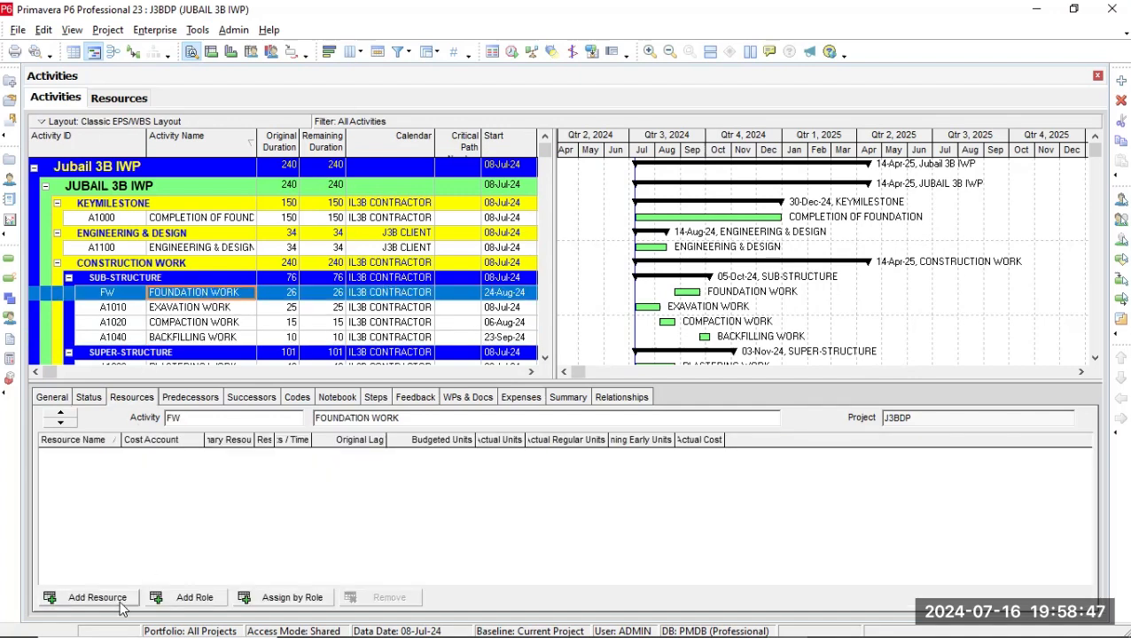
left_click(122, 602)
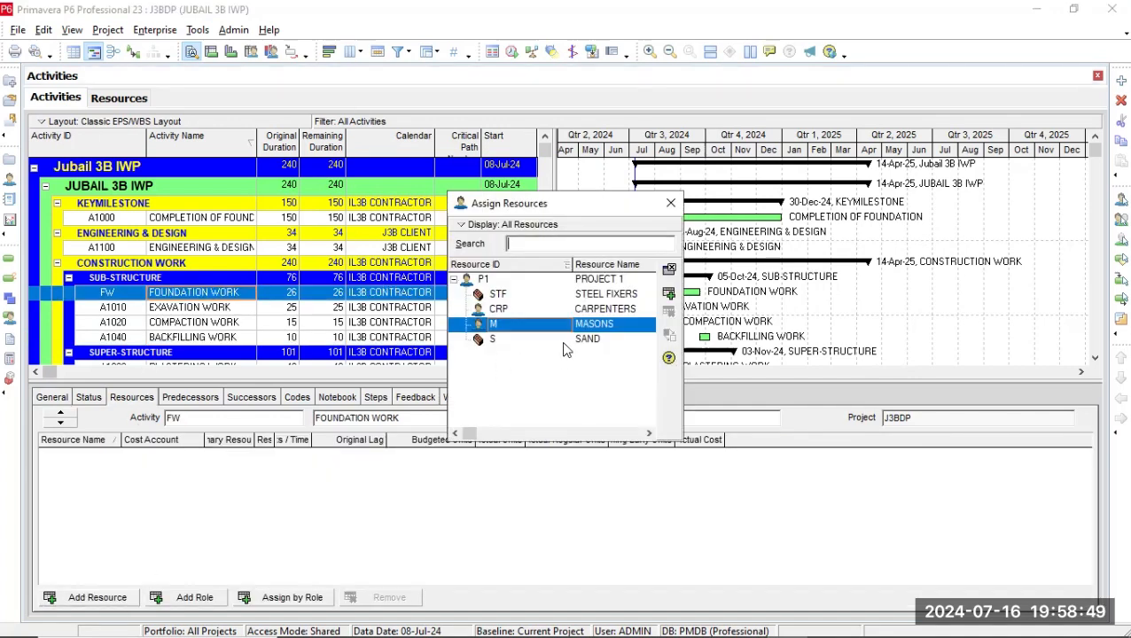
left_click(592, 295)
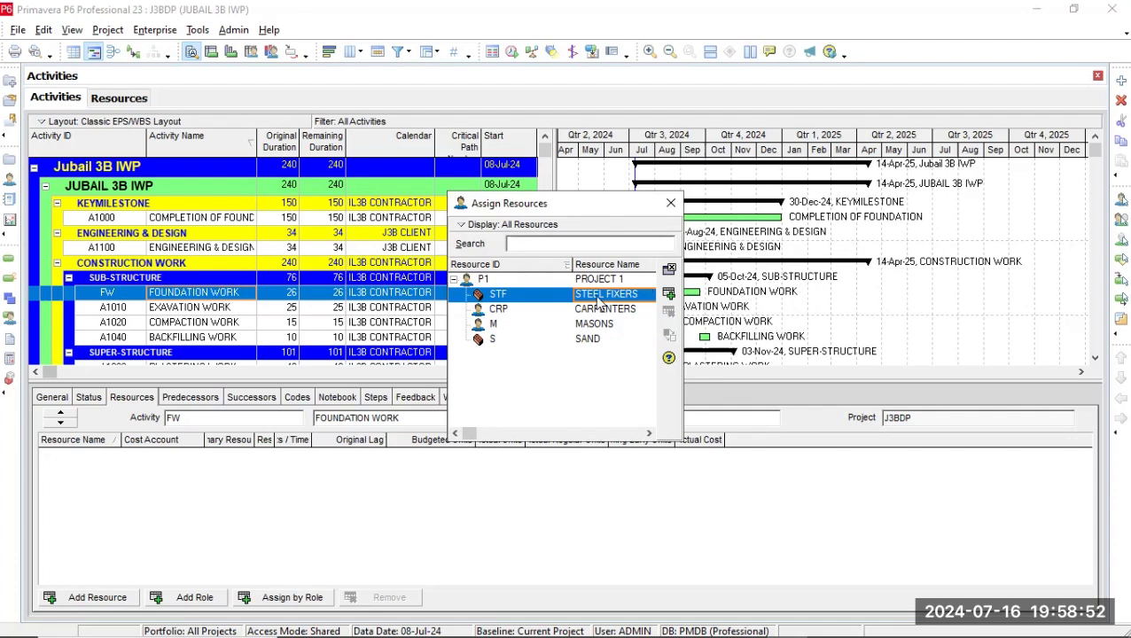
left_click(611, 326, "shift")
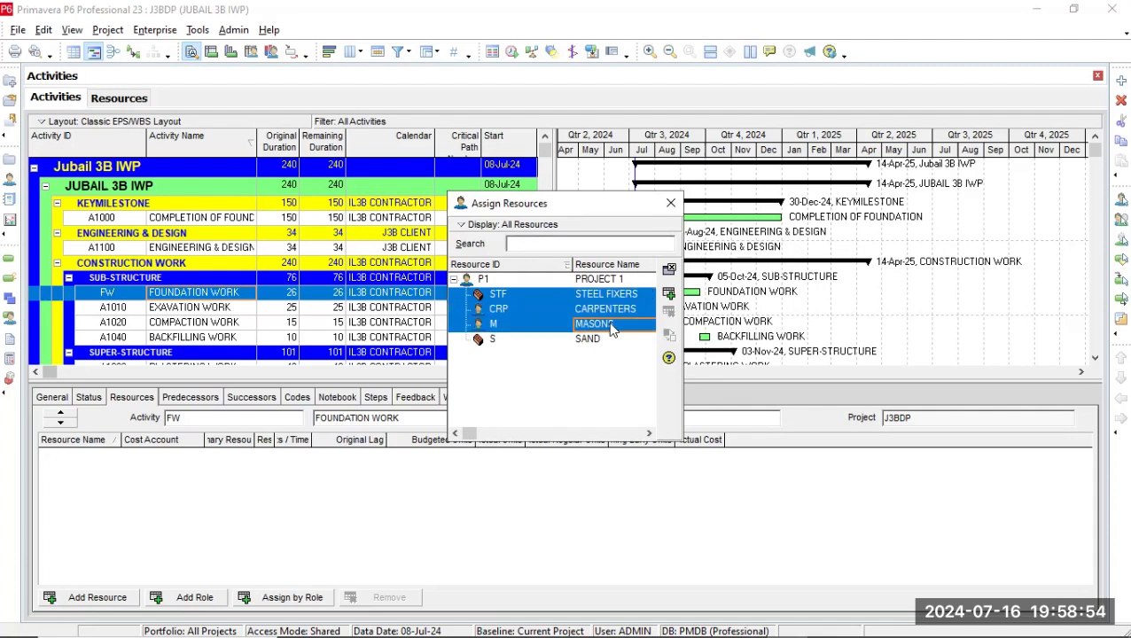
left_click(608, 341, "shift")
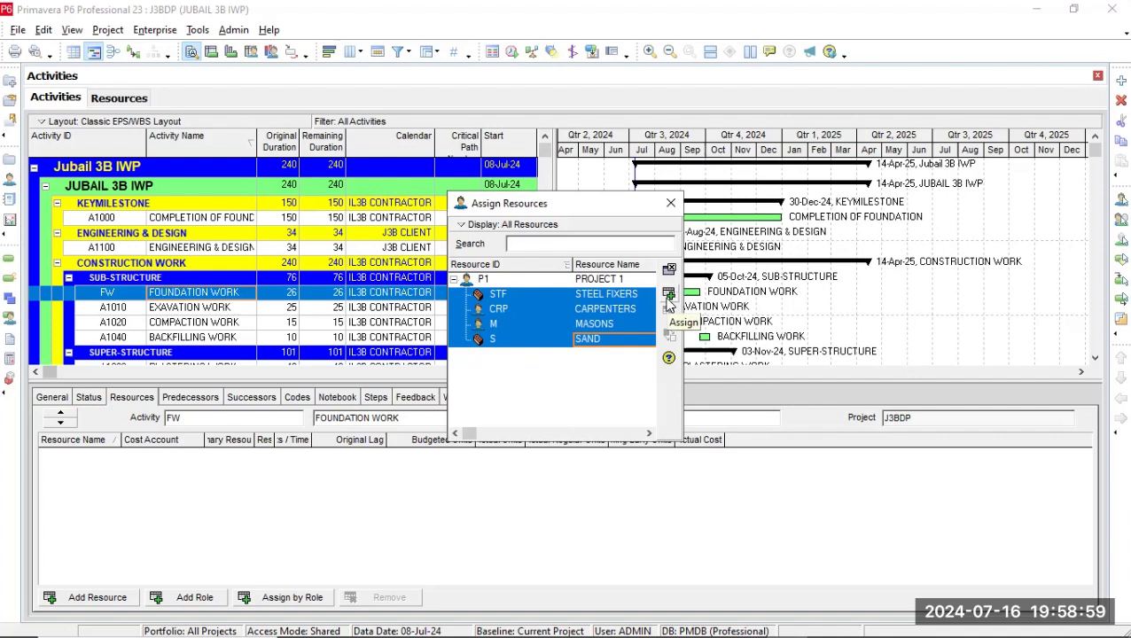
left_click(670, 297)
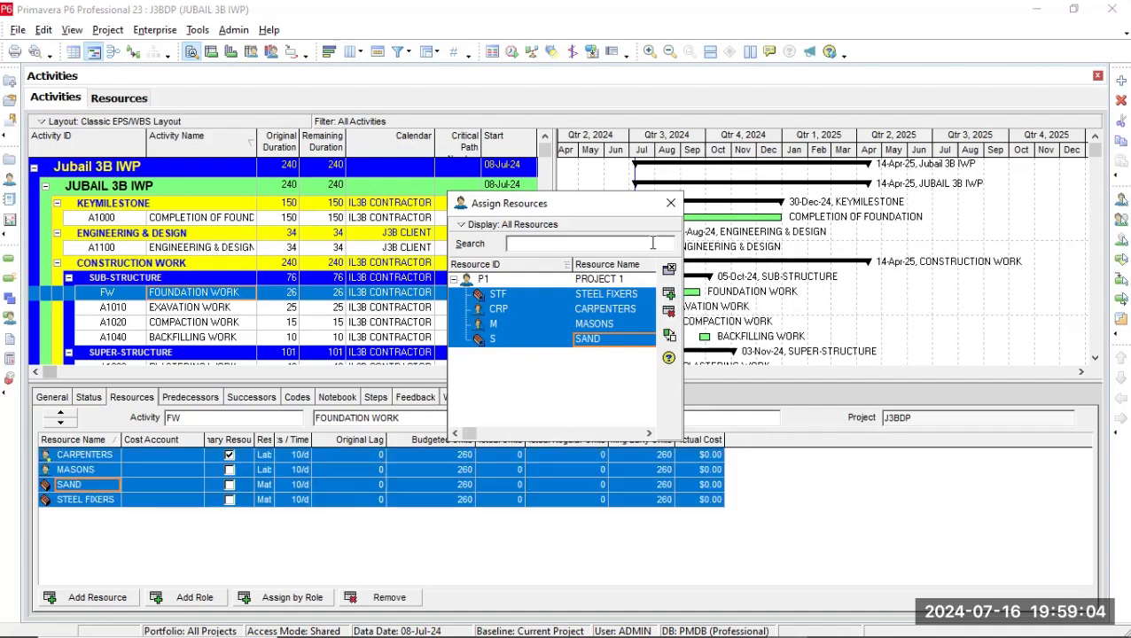
left_click(670, 205)
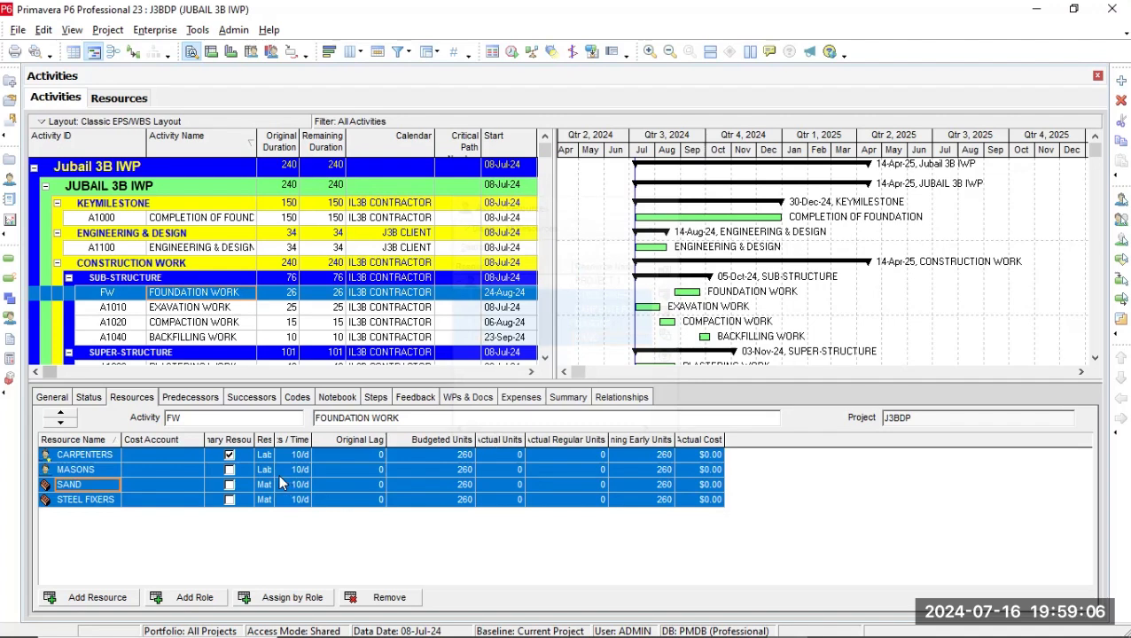
left_click(229, 487)
left_click(230, 470)
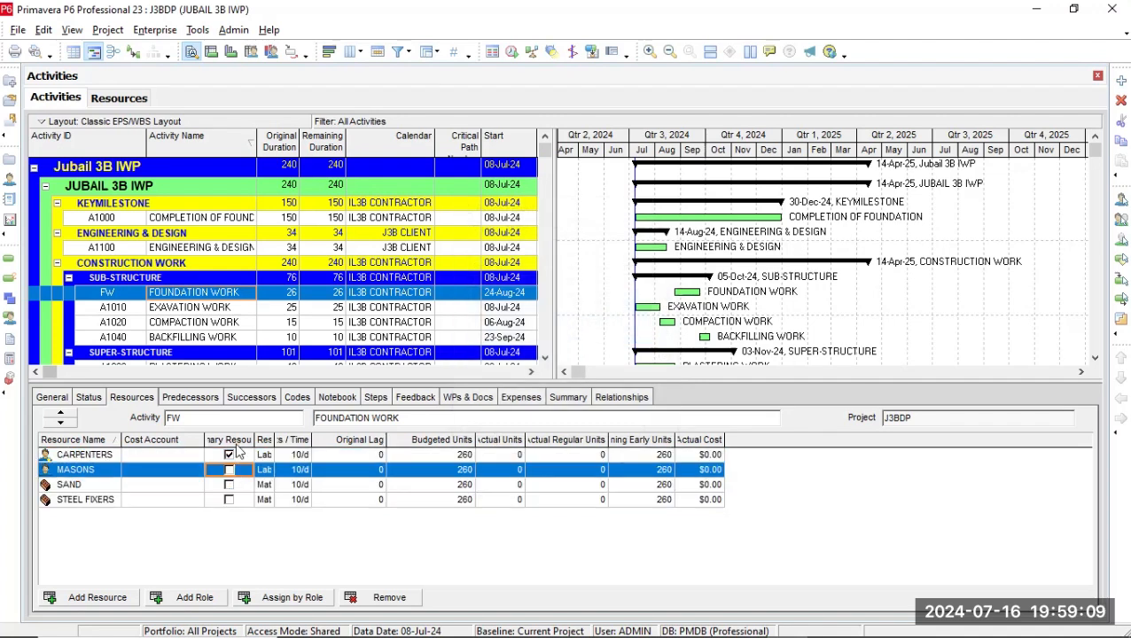
left_click(225, 323)
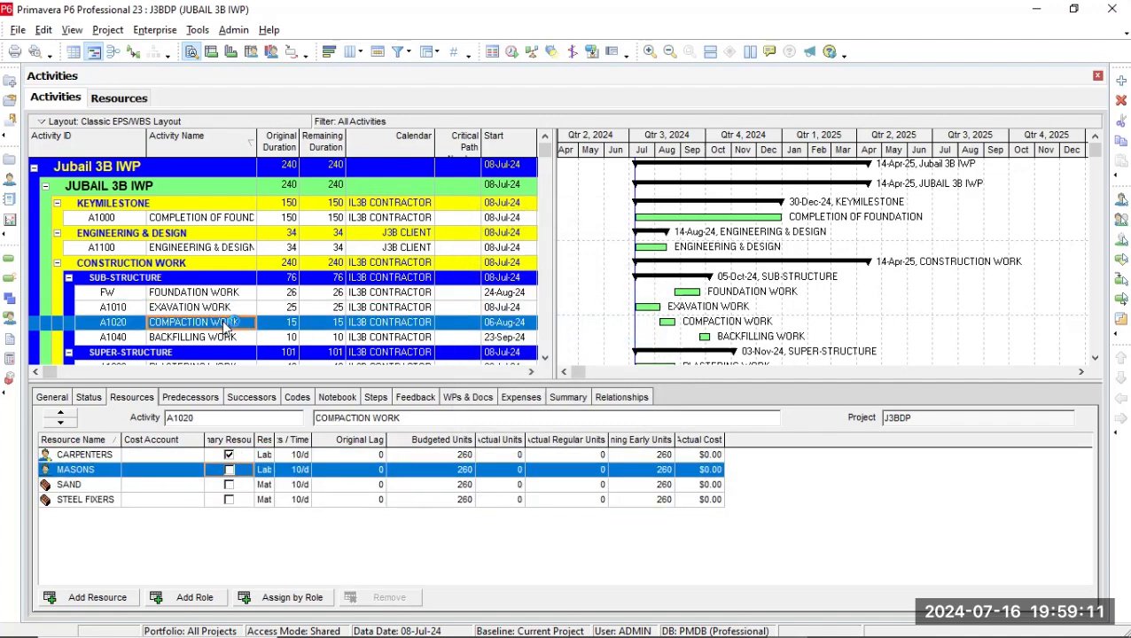
left_click(112, 602)
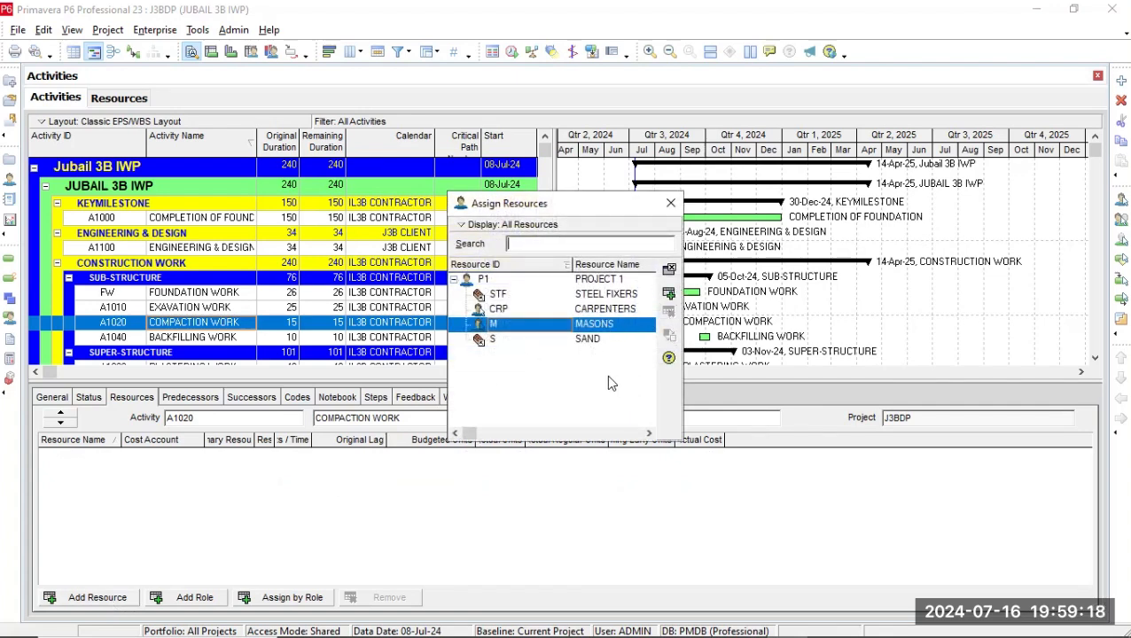
left_click(677, 209)
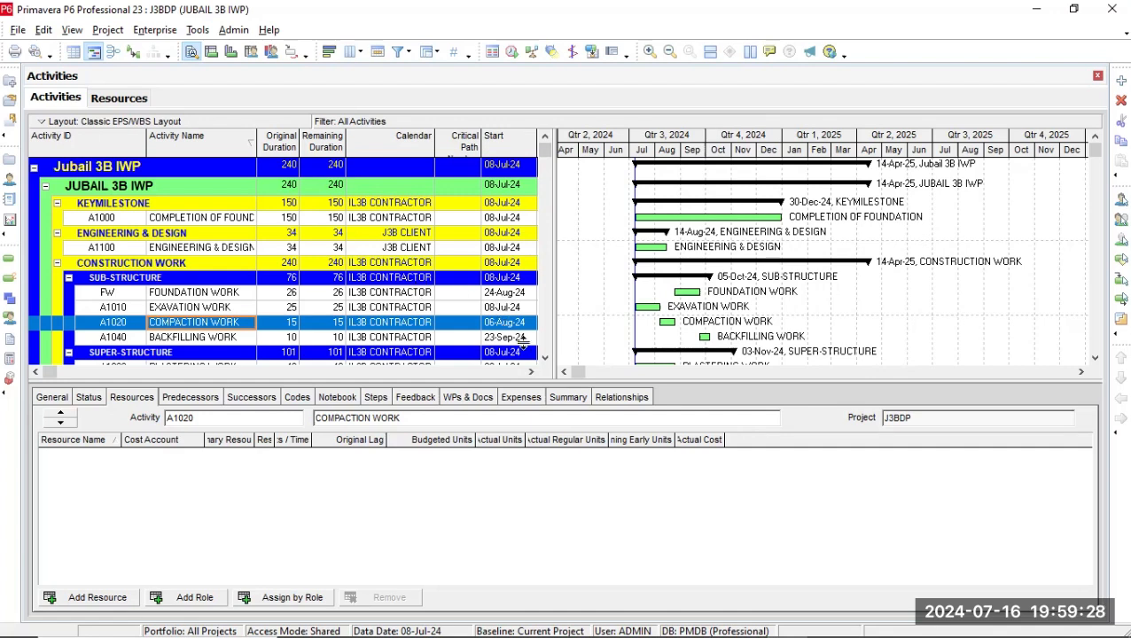
scroll(548, 359, "down", 2)
scroll(549, 360, "down", 2)
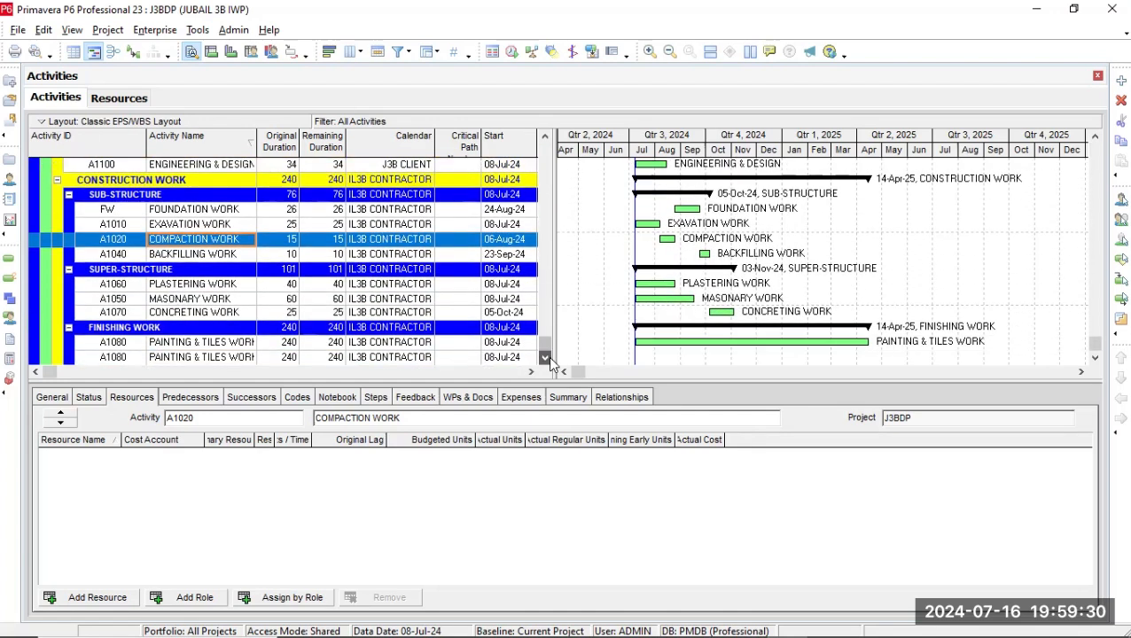
left_click(220, 285, "shift")
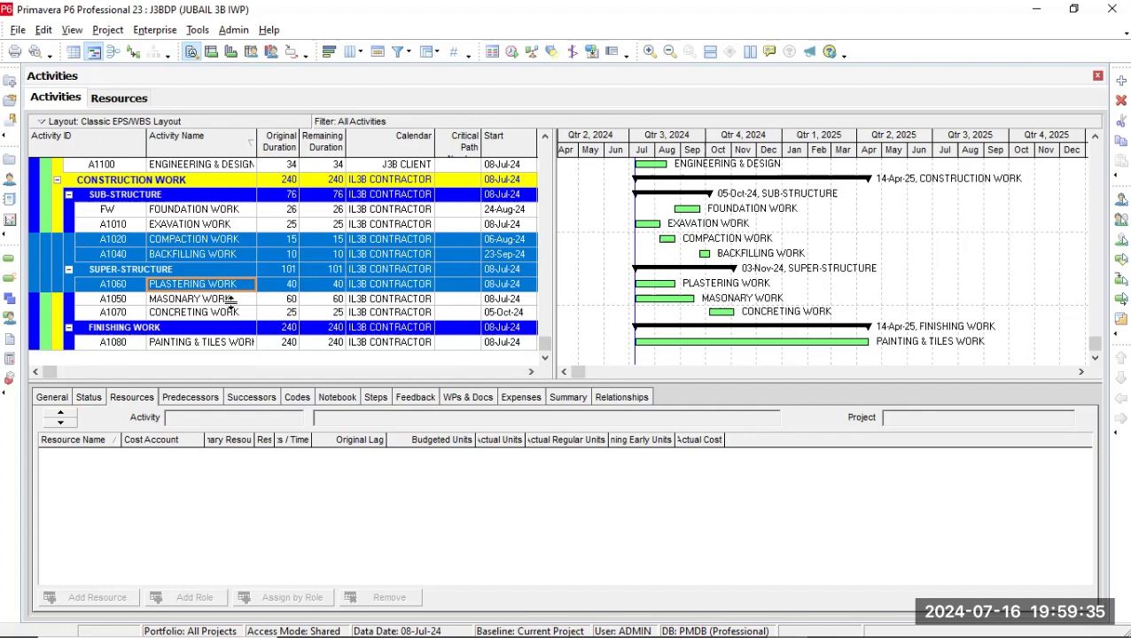
left_click(244, 298)
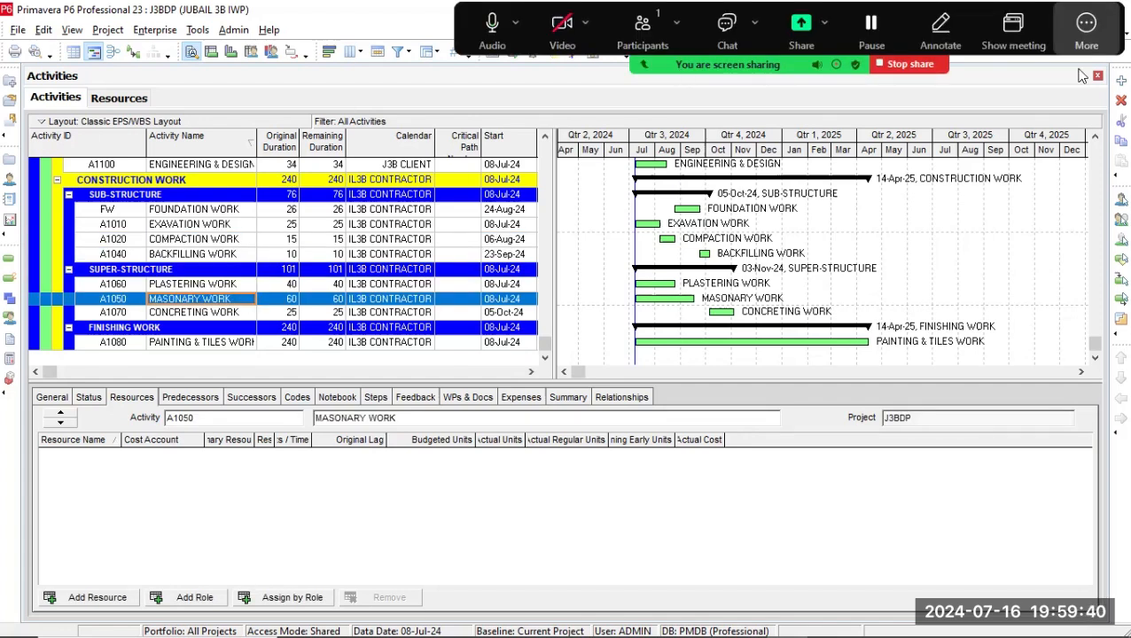
left_click(1086, 31)
left_click(961, 167)
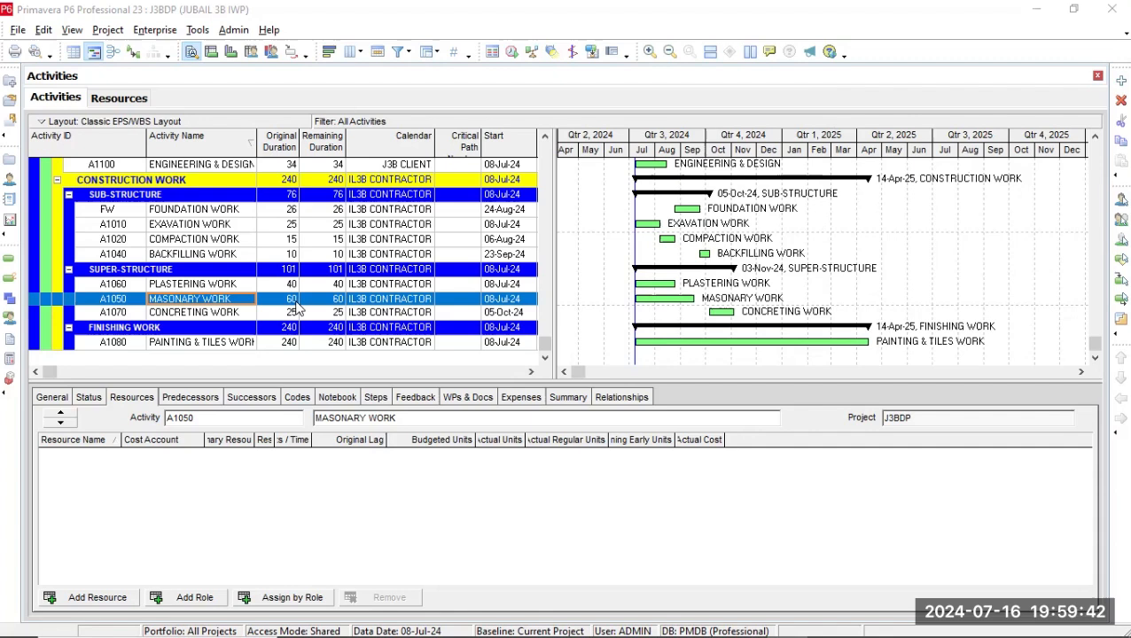
Assign the CARPENTERS and MASONS resources to the CONCRETING WORK activity.
left_click(225, 284)
left_click(227, 313, "shift")
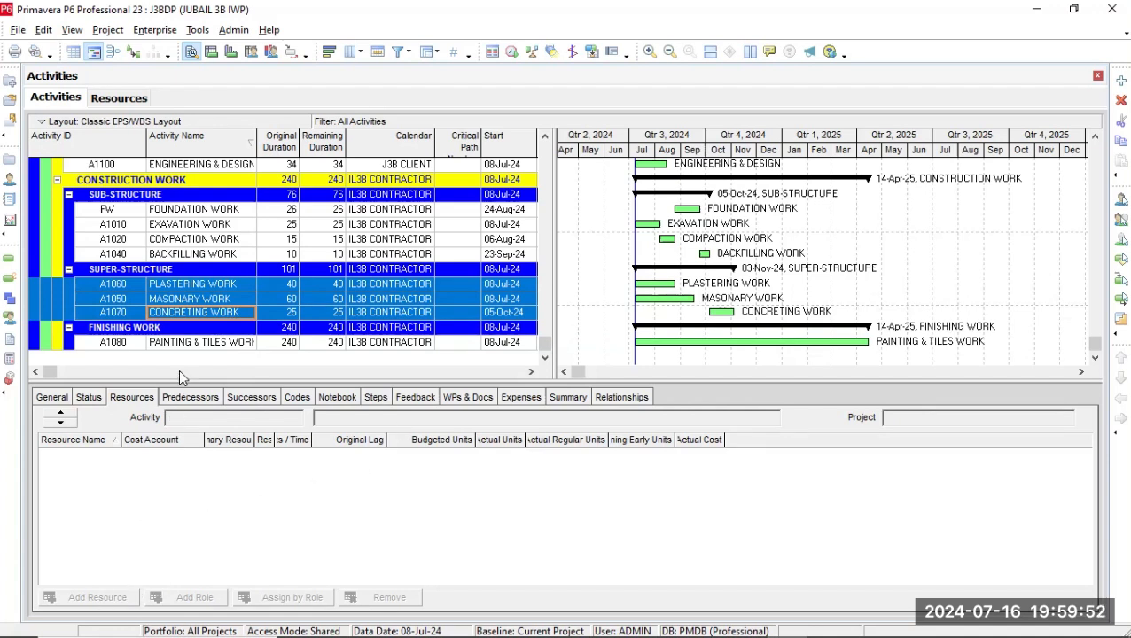
left_click(223, 290)
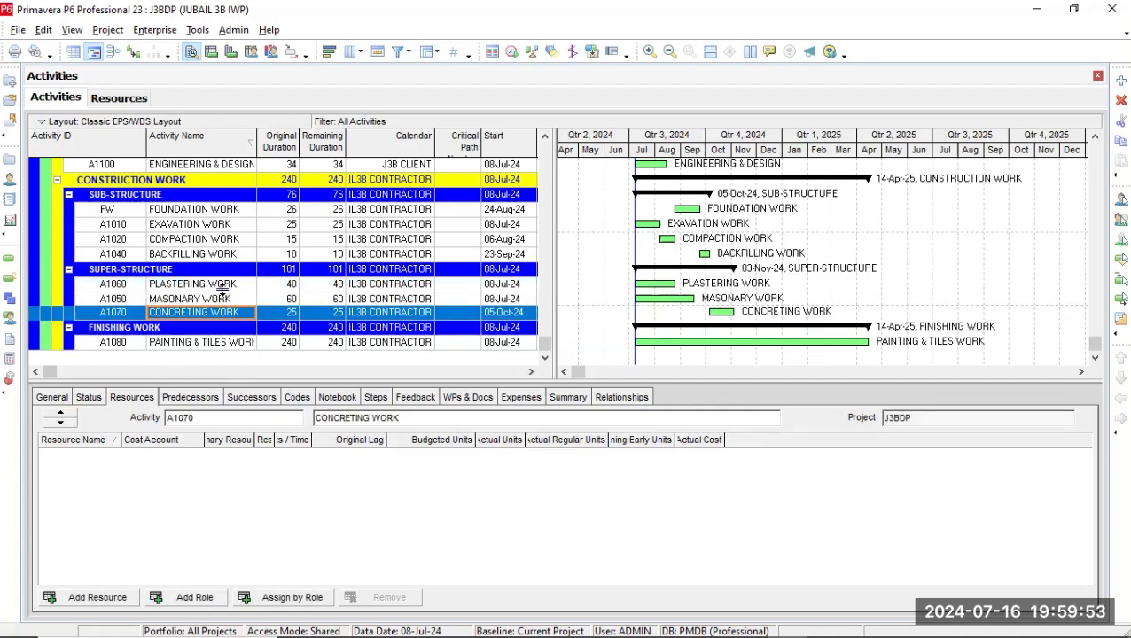
left_click(78, 597)
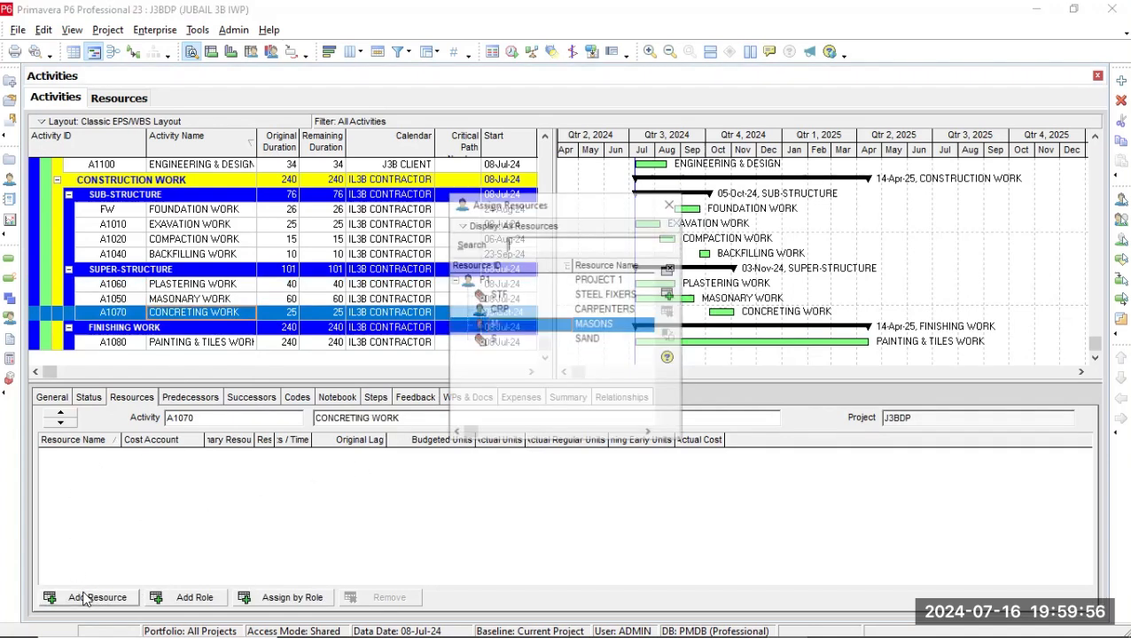
left_click(613, 296)
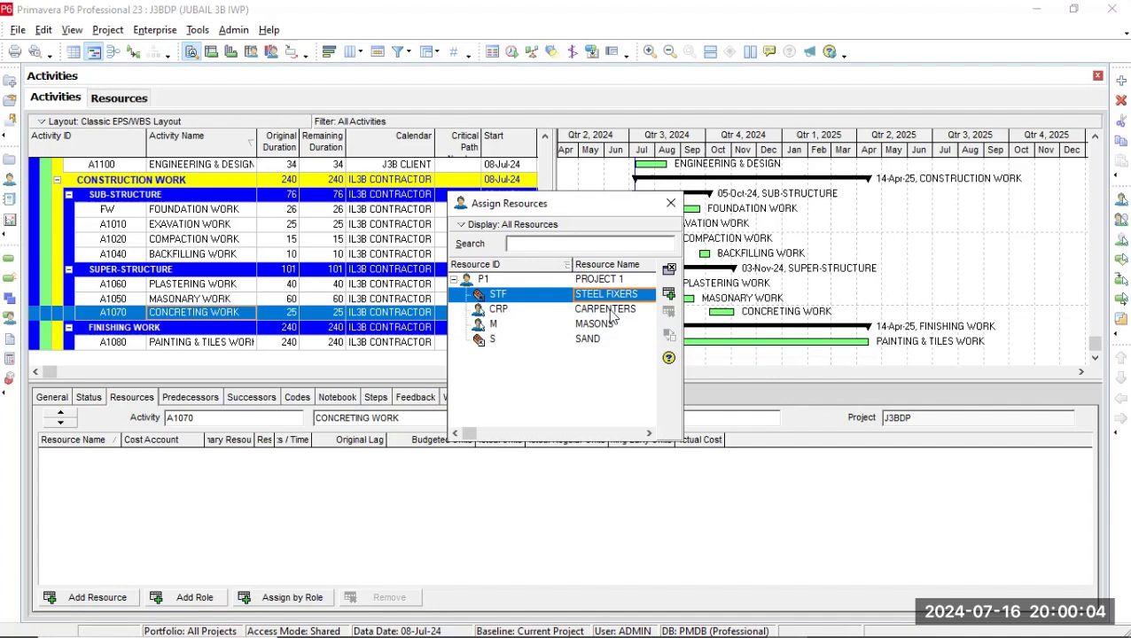
left_click(612, 310)
left_click(610, 325, "ctrl")
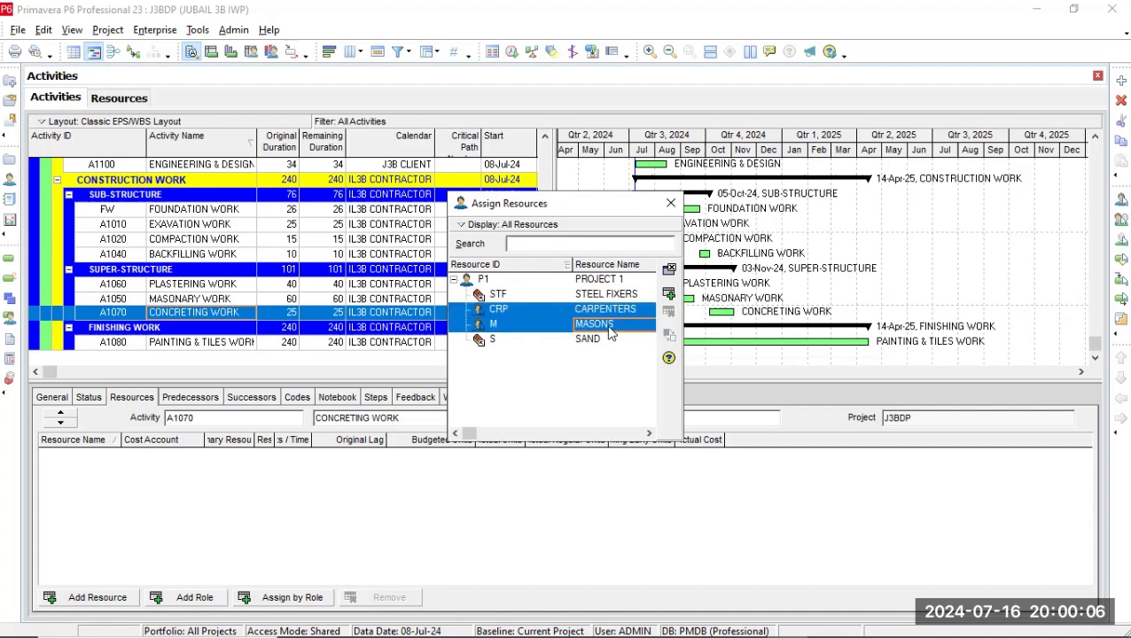
left_click(669, 293)
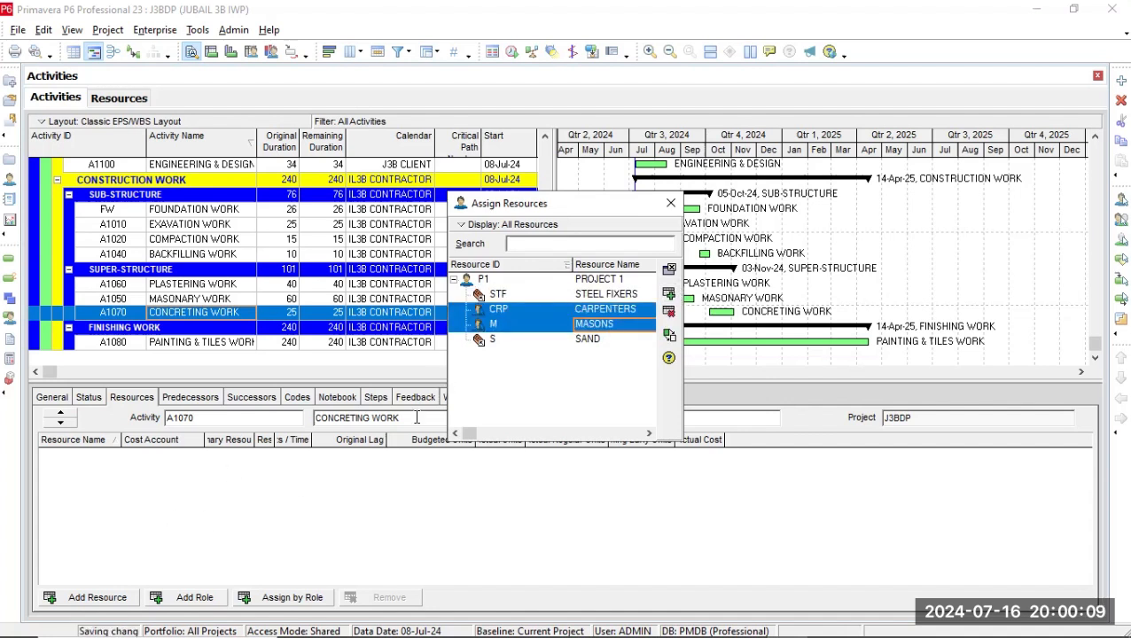
left_click(671, 203)
Make MASONS the primary resource of CONCRETING WORK and widen the Primary Resource column to show its full heading.
left_click(229, 470)
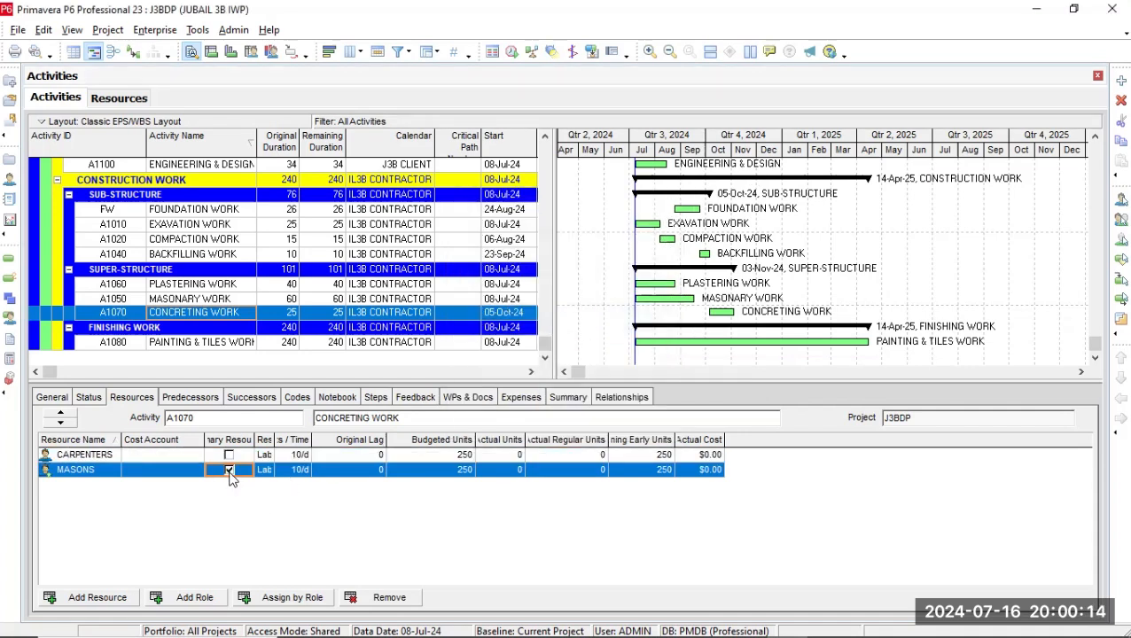
left_click(227, 456)
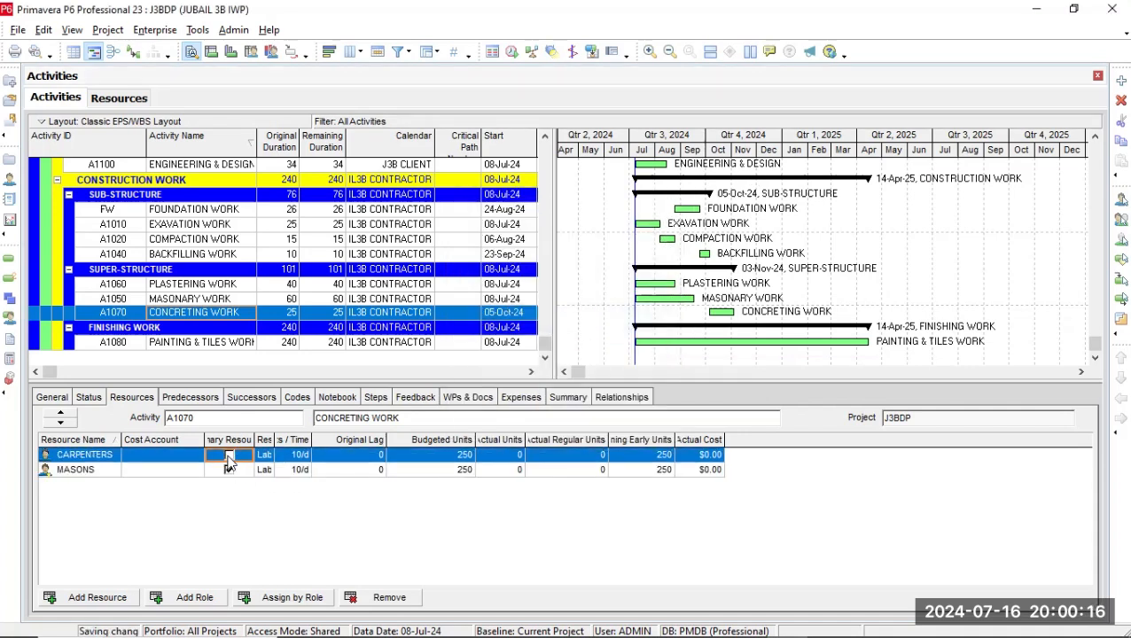
left_click(228, 455)
left_click(230, 471)
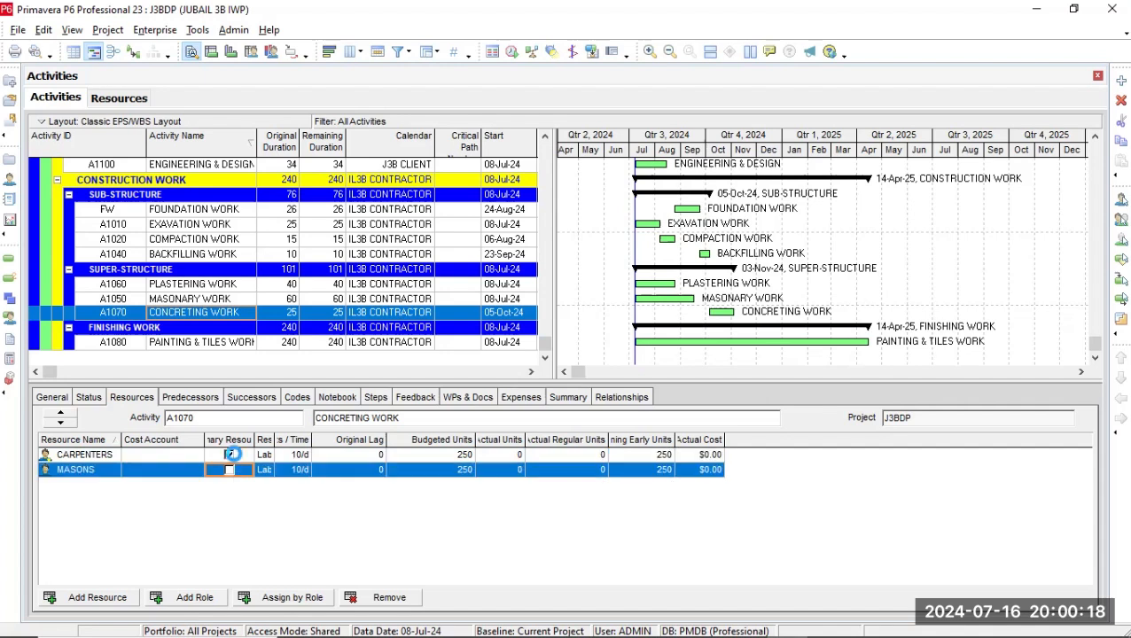
left_click_drag(254, 438, 289, 439)
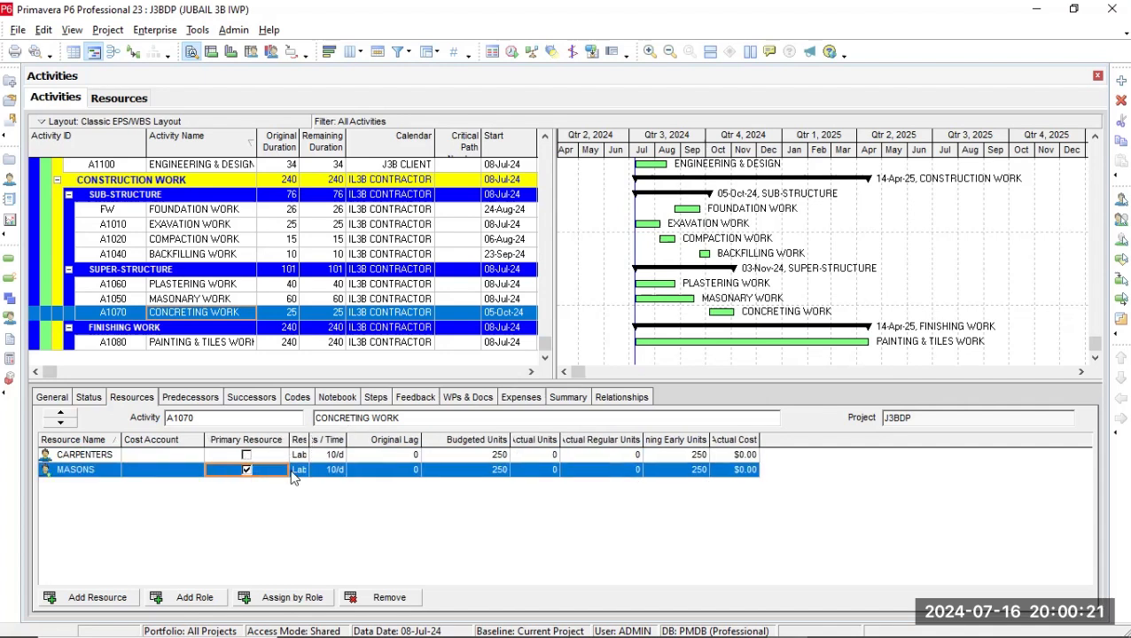
right_click(292, 518)
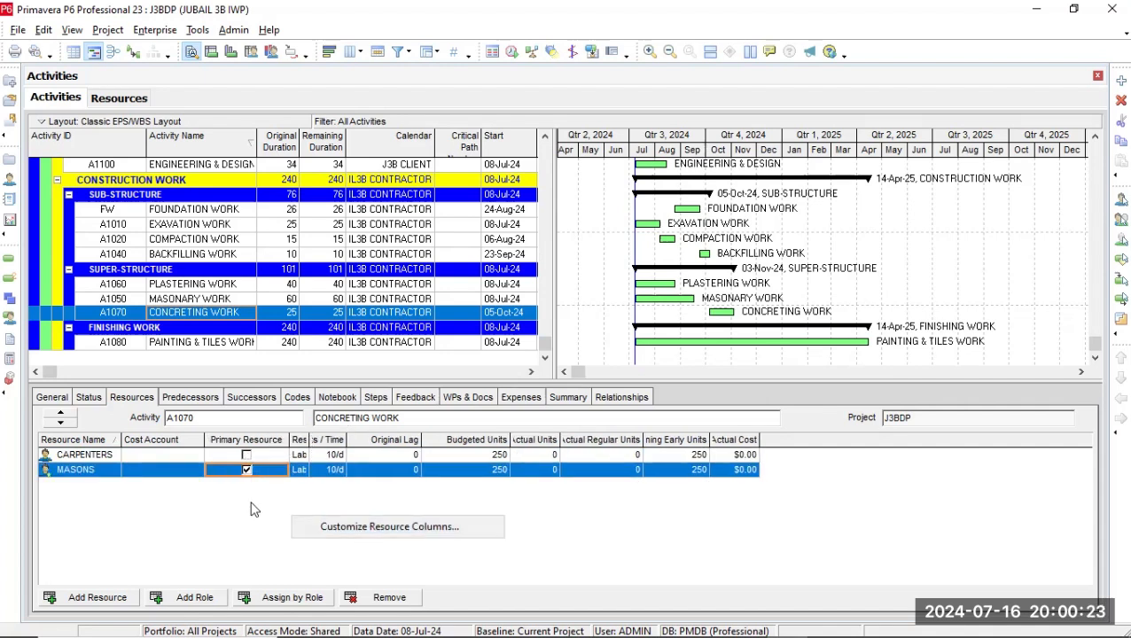
Clear MASONS as primary resource of CONCRETING WORK and make CARPENTERS the primary resource.
left_click(213, 469)
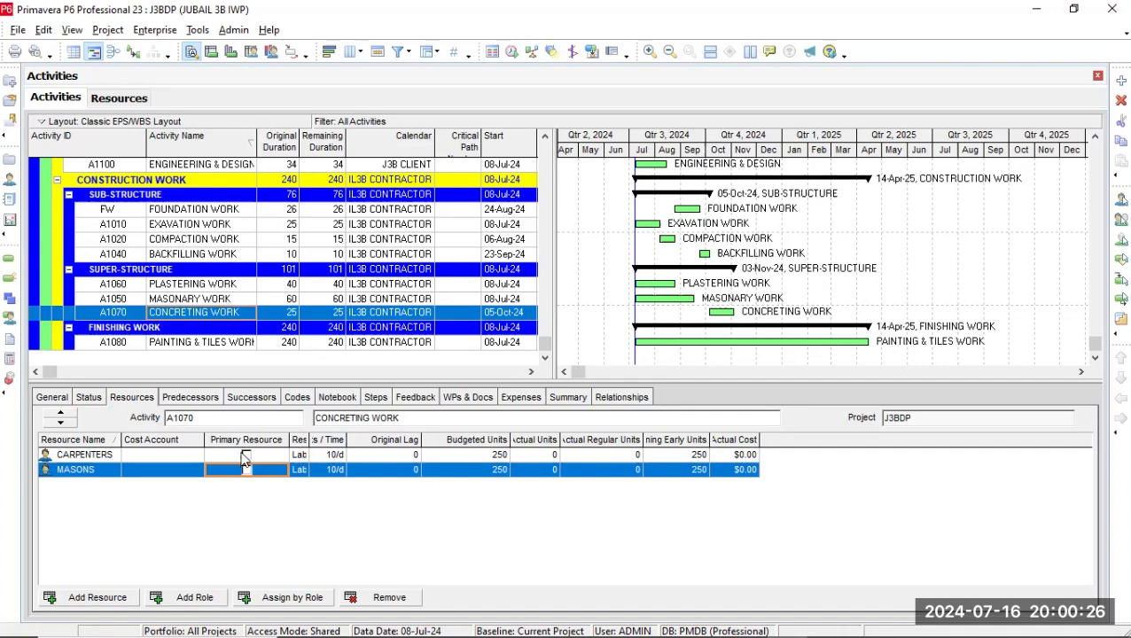
left_click(244, 455)
left_click(247, 456)
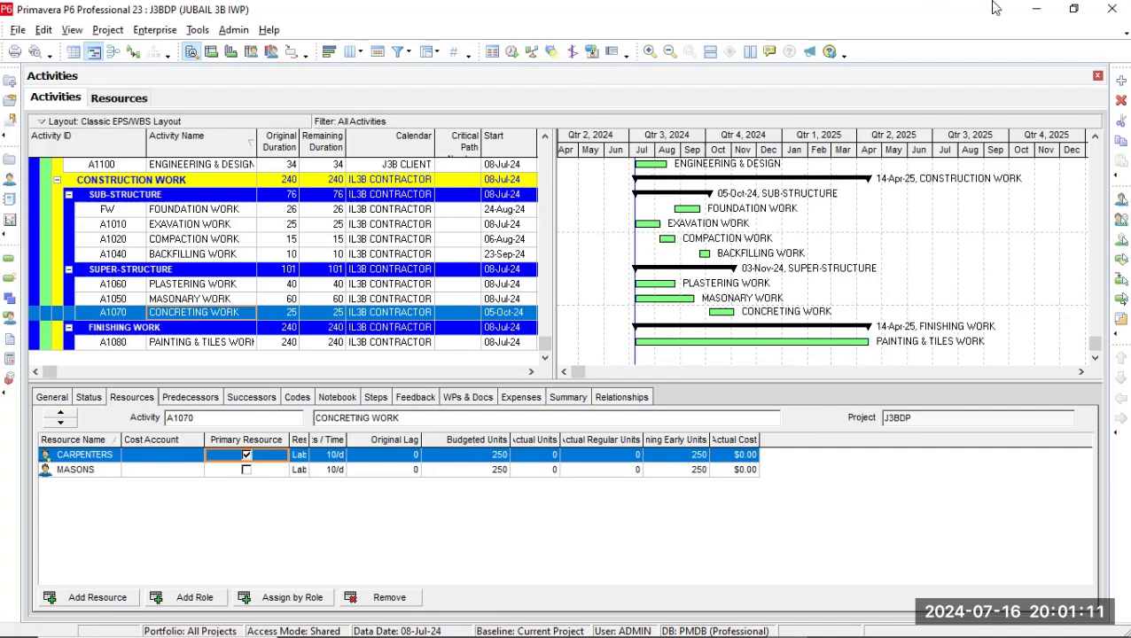
mouse_move(1014, 22)
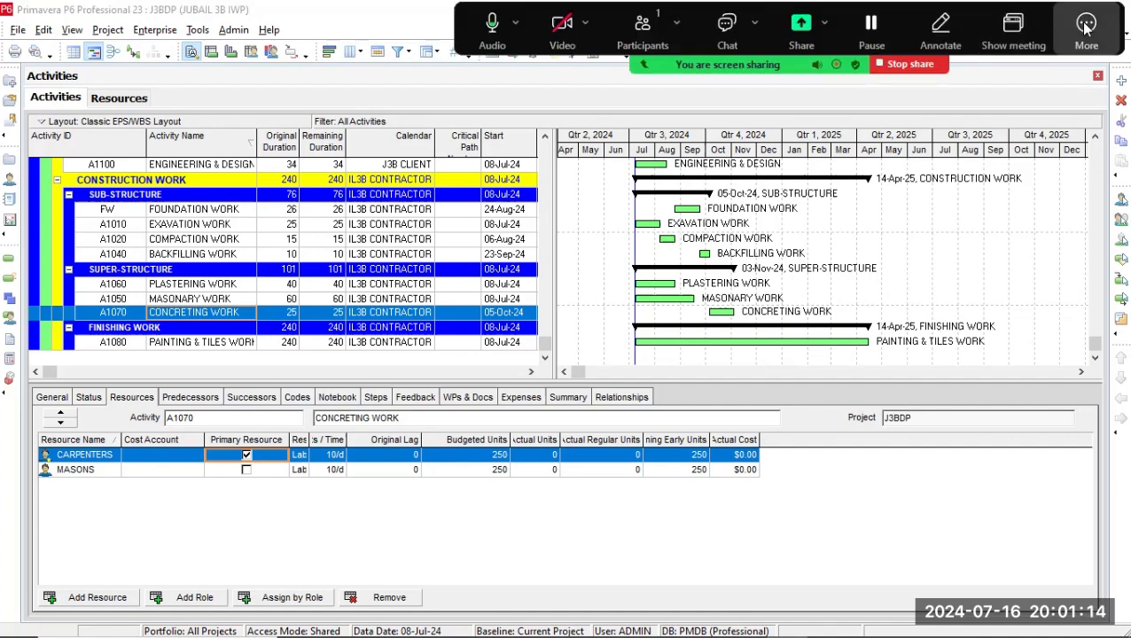